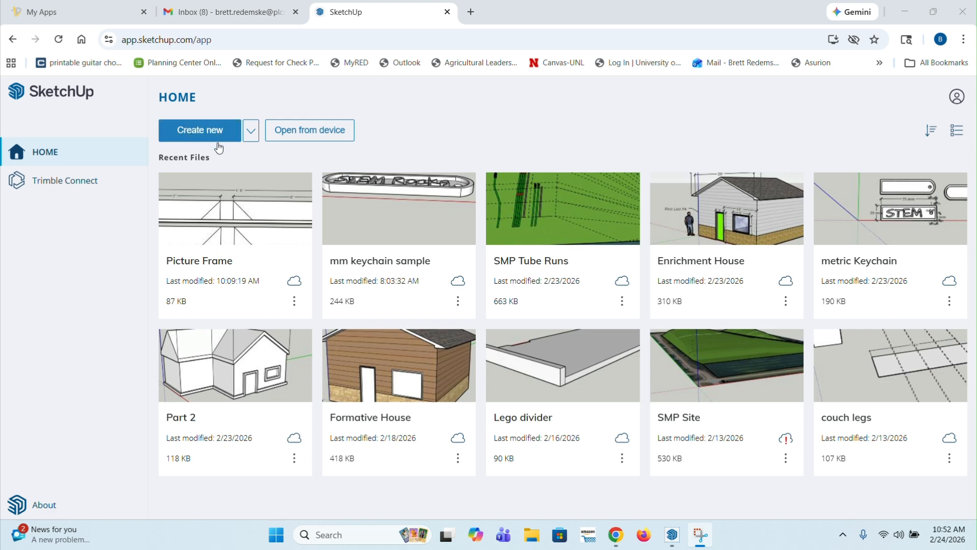
Step: Create a new model with the Decimal - Millimeters template and delete the default human figure
{"action": "left_click", "coordinate": [251, 134]}
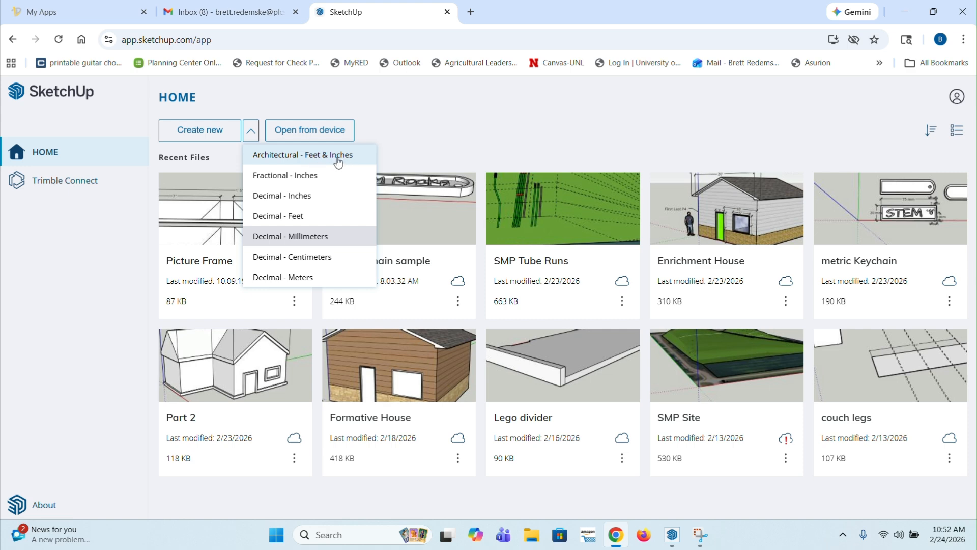
{"action": "left_click", "coordinate": [339, 237]}
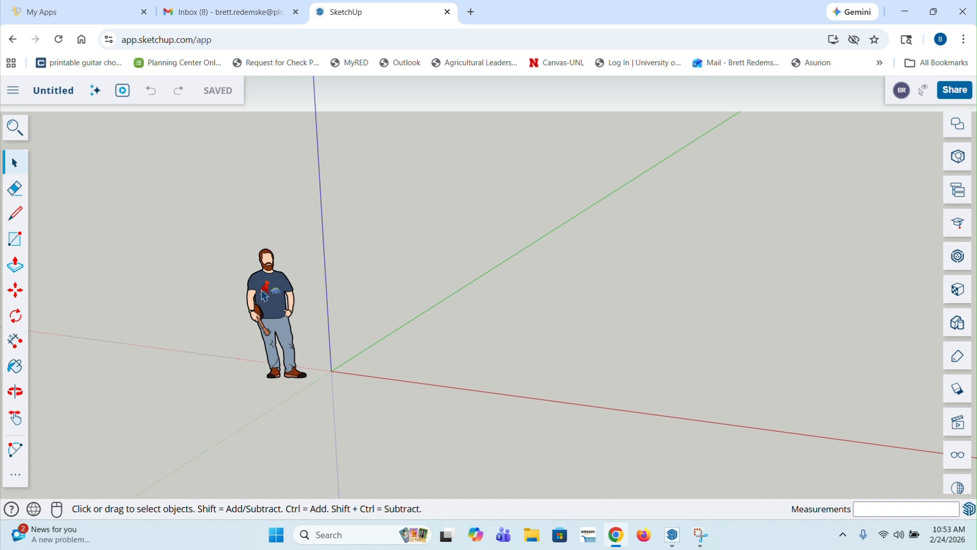
{"action": "left_click", "coordinate": [269, 300]}
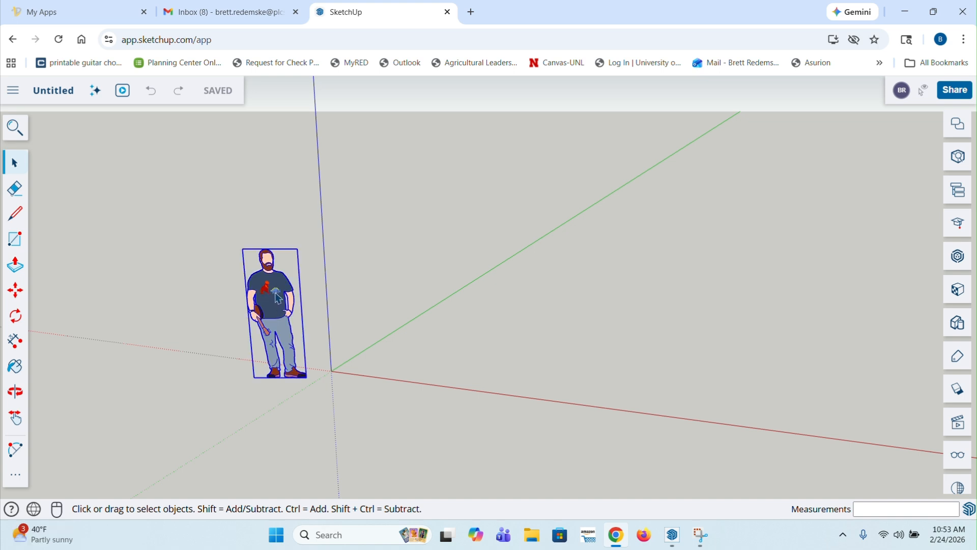
{"action": "key", "text": "Delete"}
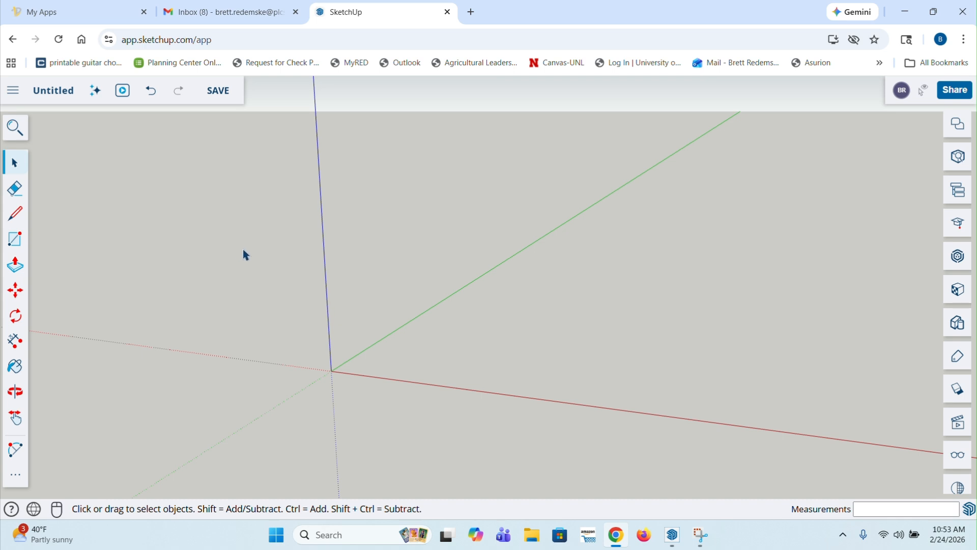
Step: Save the model as "FIrst Last Keychain" in the SketchUp project, purging all unused items
{"action": "left_click", "coordinate": [53, 92]}
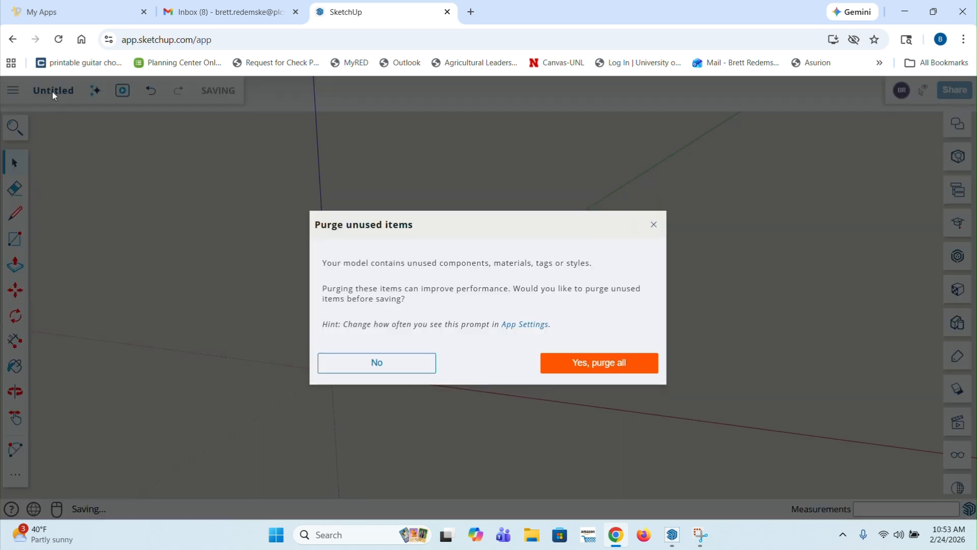
{"action": "left_click", "coordinate": [612, 369]}
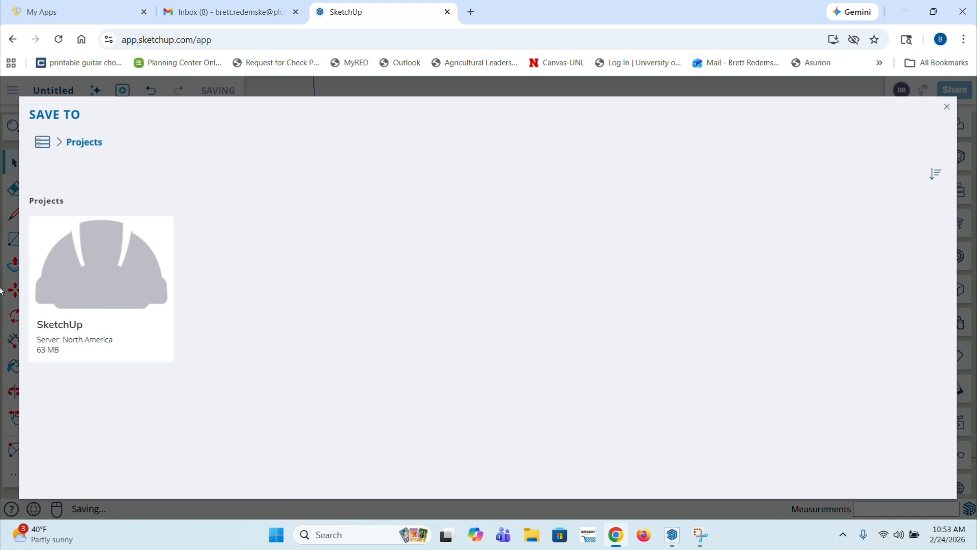
{"action": "left_click", "coordinate": [109, 290]}
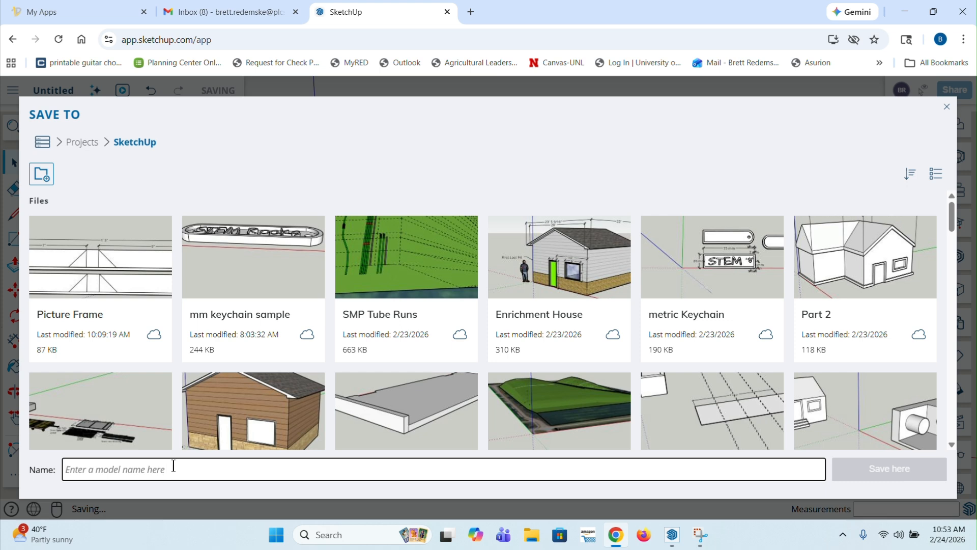
{"action": "type", "text": "First"}
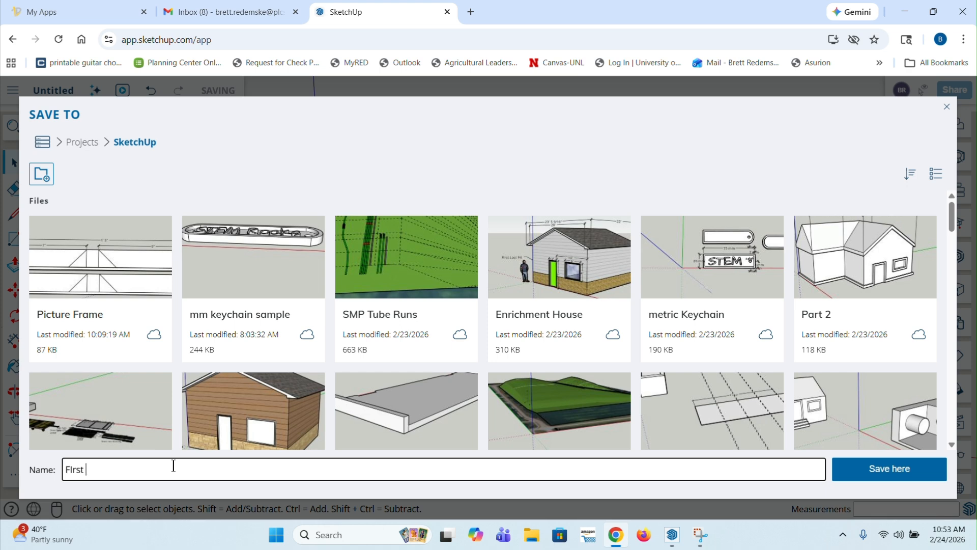
{"action": "type", "text": " Last Keychain"}
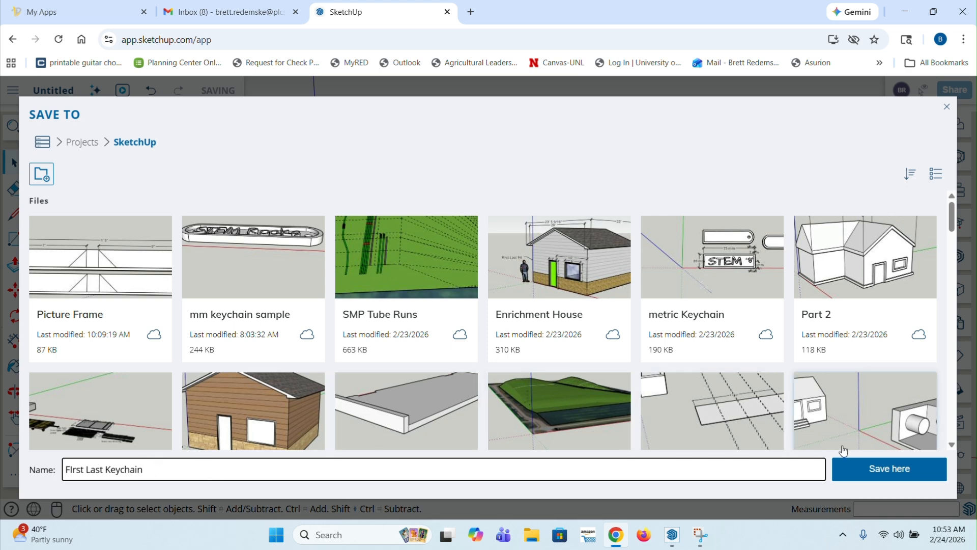
{"action": "left_click", "coordinate": [872, 473]}
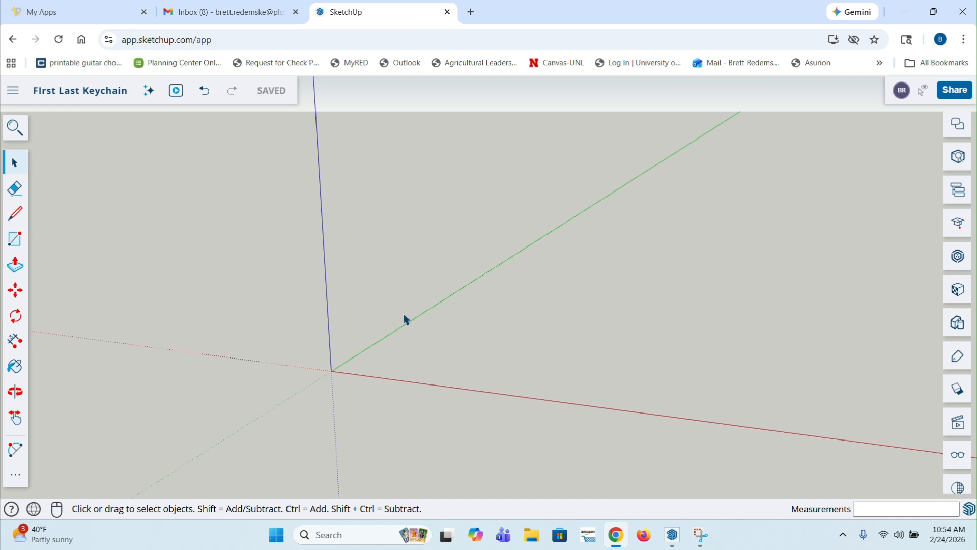
Step: Draw a 75 x 20 mm rectangle on the ground plane, starting at the origin along the red axis
{"action": "key", "text": "r"}
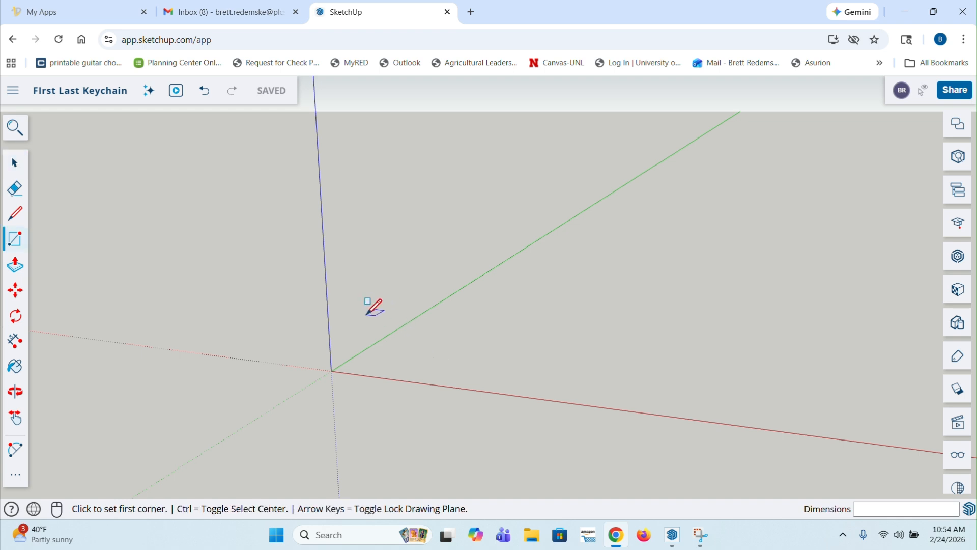
{"action": "left_click", "coordinate": [332, 369]}
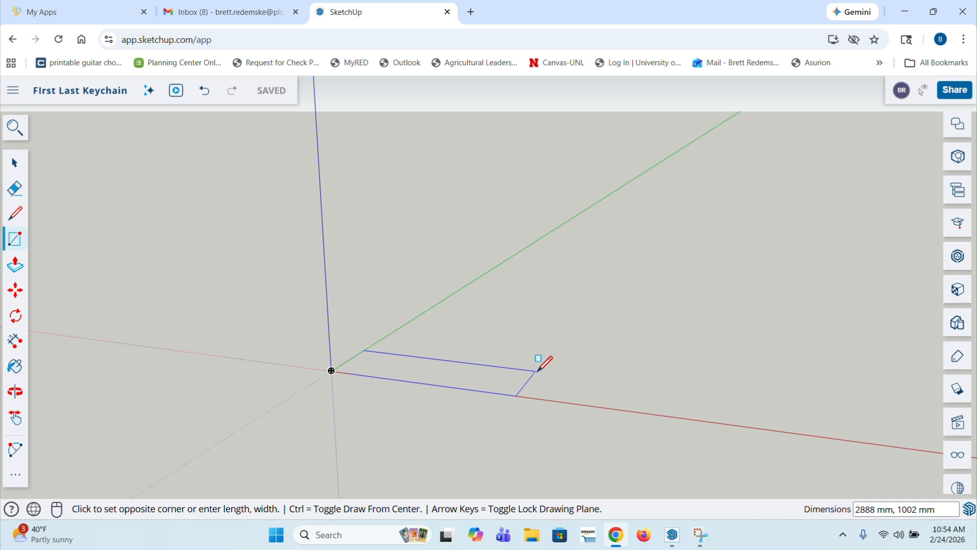
{"action": "type", "text": "75,20"}
{"action": "key", "text": "Return"}
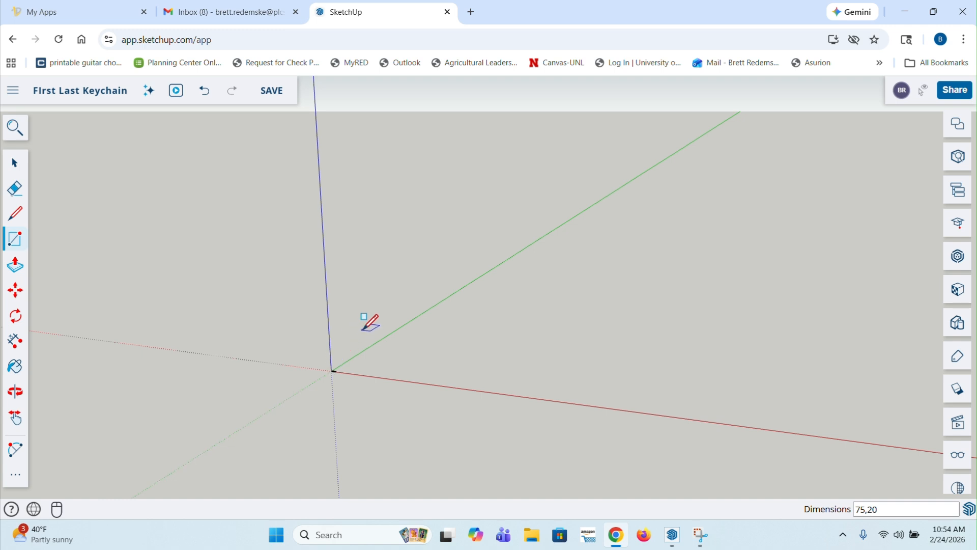
Step: Place a lengthwise guide line 10 mm inside the rectangle's long edge opposite the red axis
{"action": "scroll", "coordinate": [364, 323], "scroll_direction": "down", "scroll_amount": 5}
{"action": "middle_click_drag", "start_coordinate": [376, 321], "coordinate": [442, 408]}
{"action": "scroll", "coordinate": [450, 400], "scroll_direction": "down", "scroll_amount": 3}
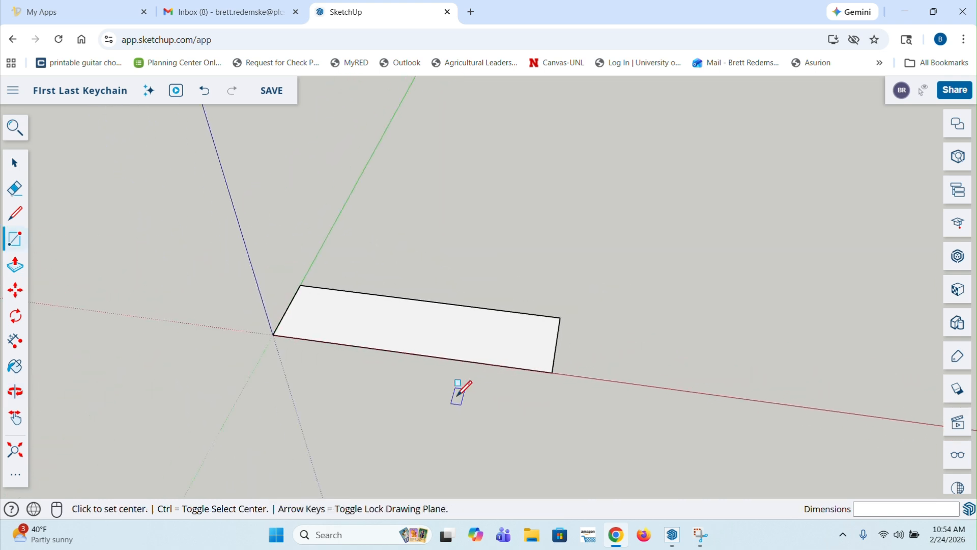
{"action": "scroll", "coordinate": [342, 313], "scroll_direction": "up", "scroll_amount": 3}
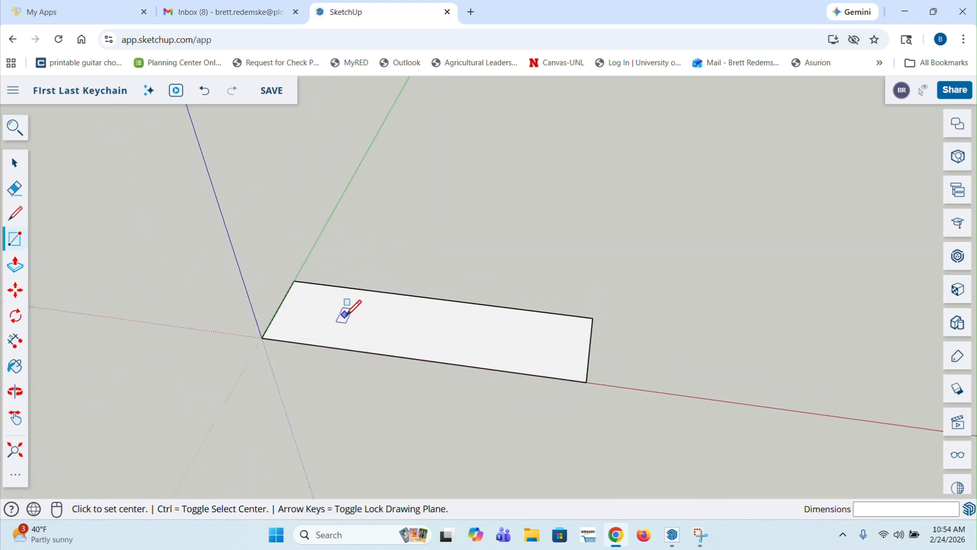
{"action": "middle_click_drag", "start_coordinate": [341, 328], "coordinate": [394, 390]}
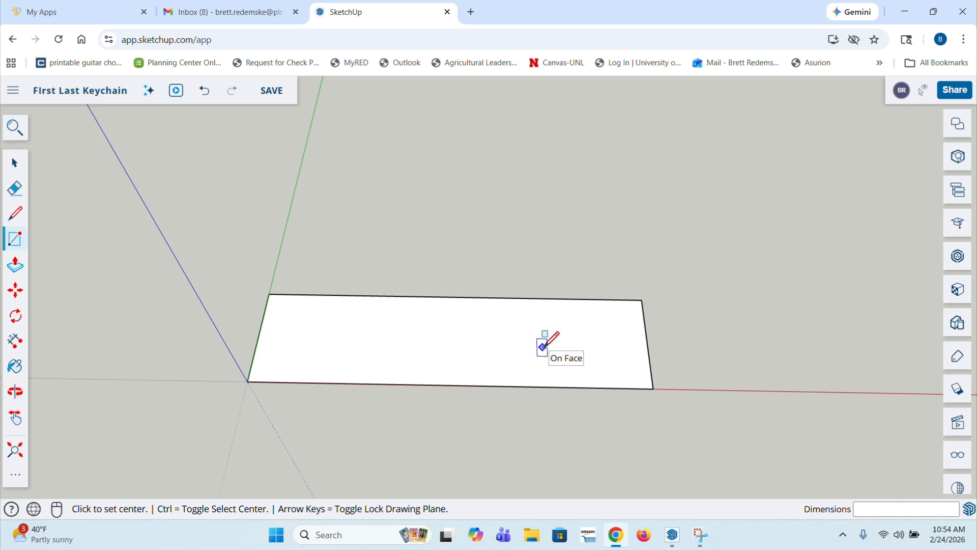
{"action": "key", "text": "t"}
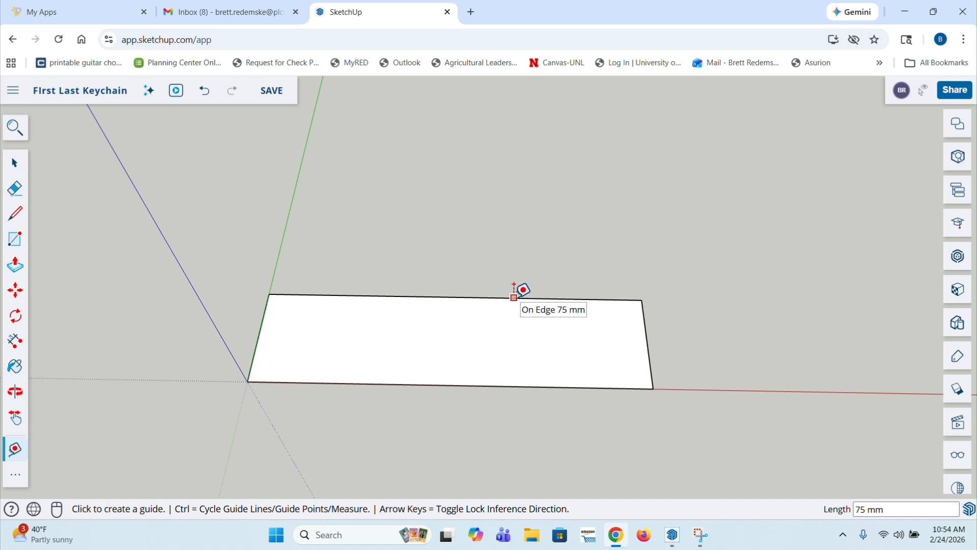
{"action": "left_click", "coordinate": [563, 299]}
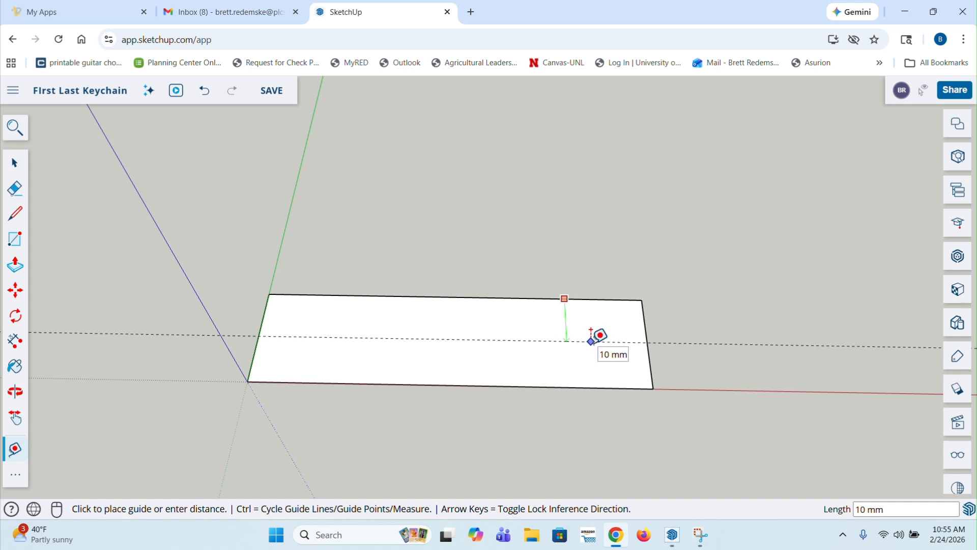
{"action": "left_click", "coordinate": [646, 330]}
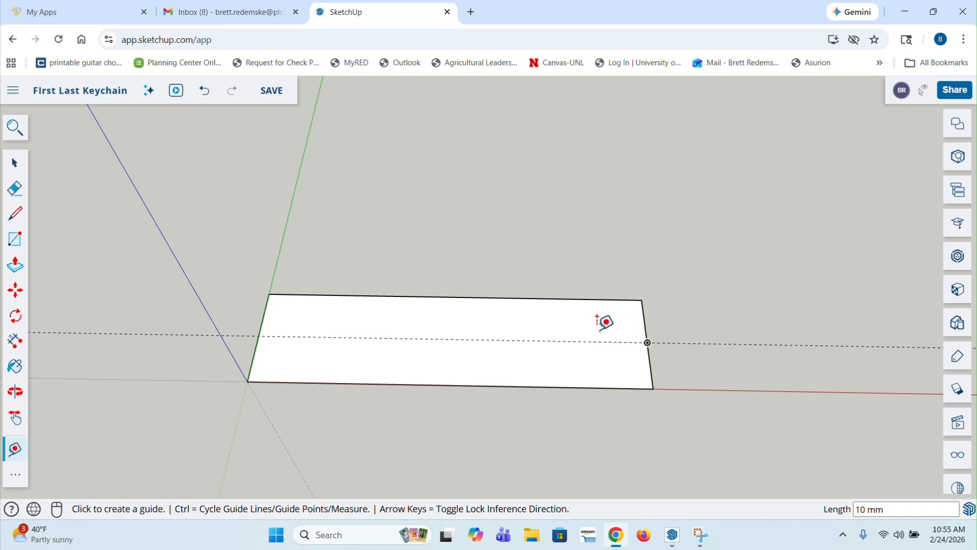
Step: Place a crosswise guide line 7 mm inside the rectangle's short edge farthest from the origin
{"action": "left_click", "coordinate": [644, 321]}
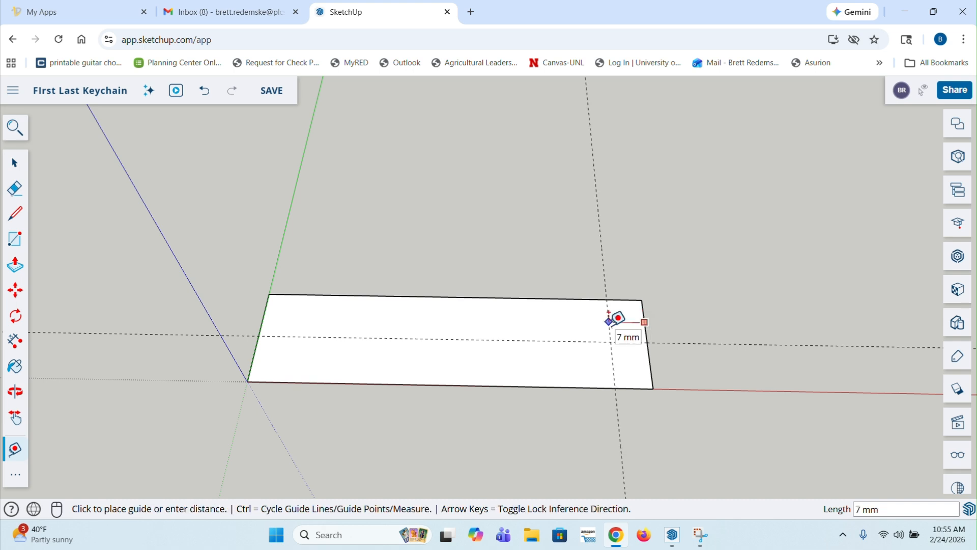
{"action": "type", "text": "7"}
{"action": "key", "text": "Return"}
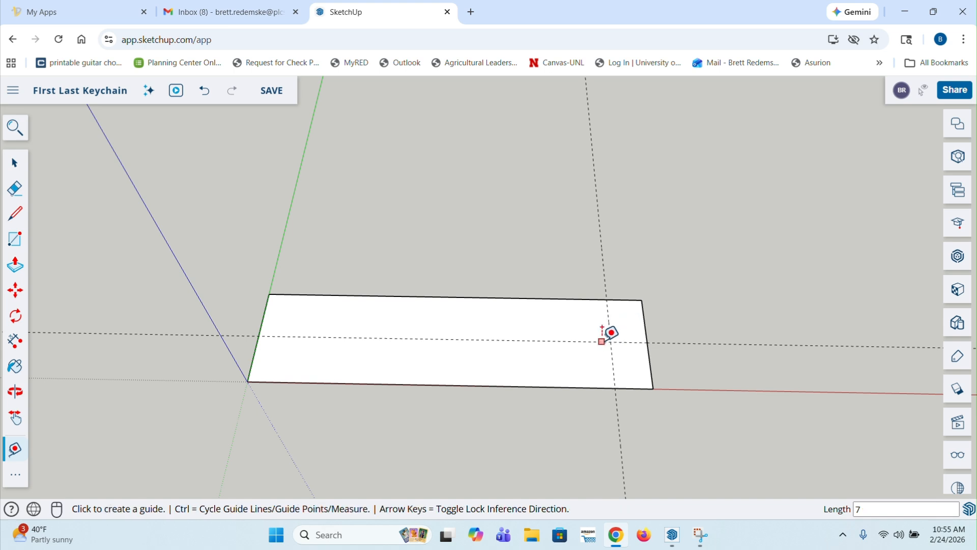
Step: Draw a circle with a 2 mm radius centred on the intersection of the two guides, and save the model
{"action": "middle_click_drag", "start_coordinate": [643, 315], "coordinate": [654, 339]}
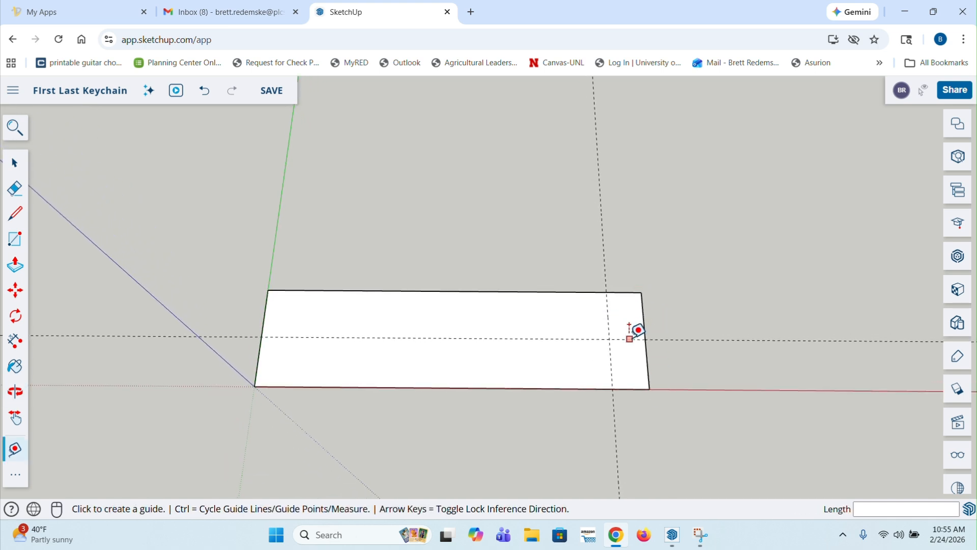
{"action": "scroll", "coordinate": [630, 314], "scroll_direction": "up", "scroll_amount": 1}
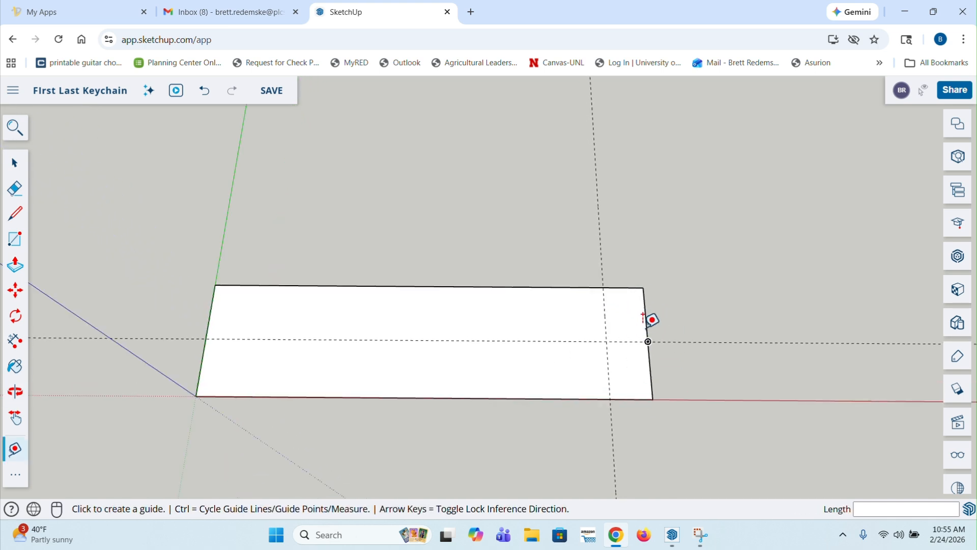
{"action": "key", "text": "space"}
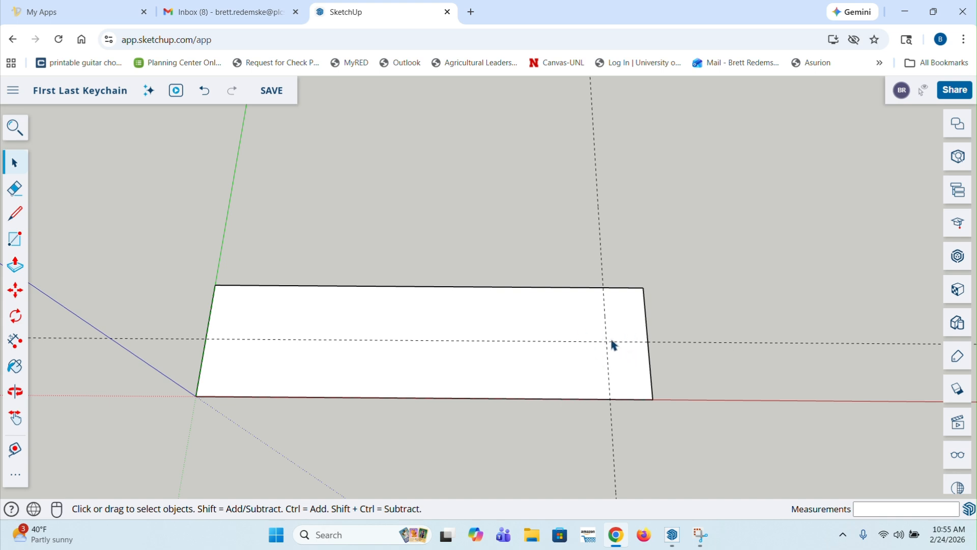
{"action": "key", "text": "c"}
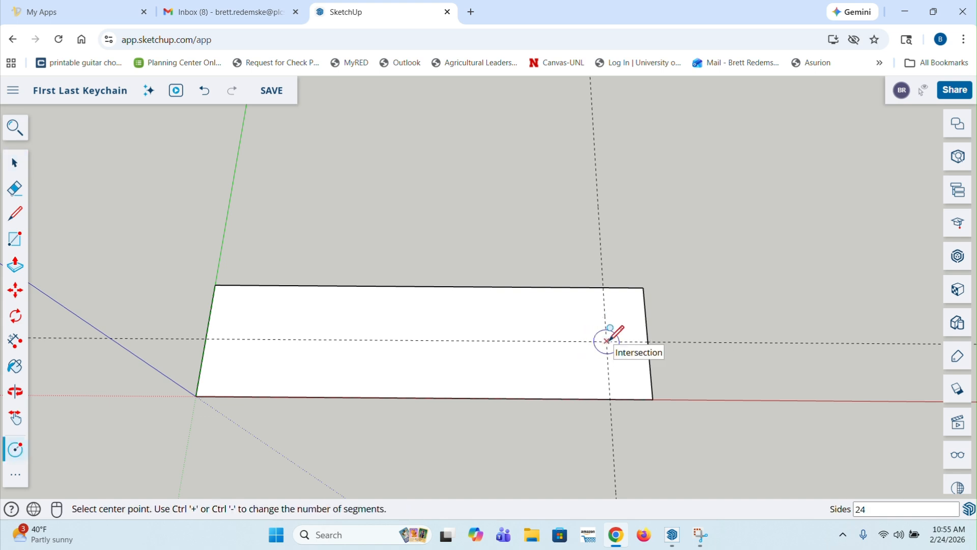
{"action": "scroll", "coordinate": [607, 340], "scroll_direction": "up", "scroll_amount": 3}
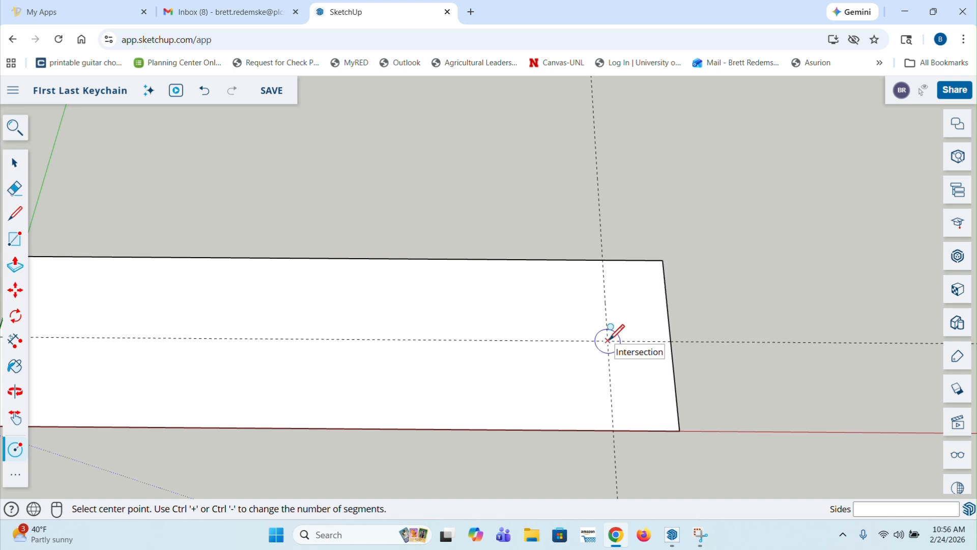
{"action": "left_click", "coordinate": [607, 339]}
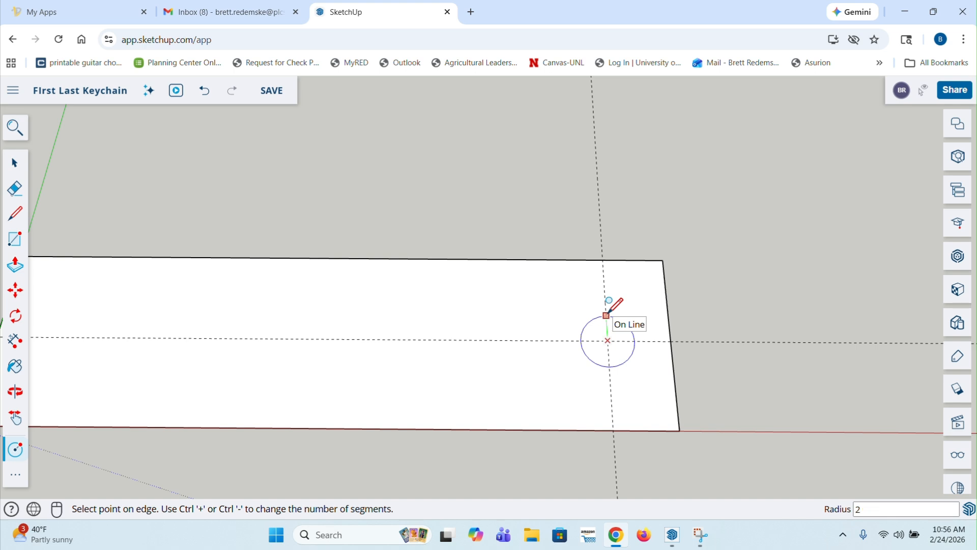
{"action": "type", "text": "2"}
{"action": "key", "text": "Return"}
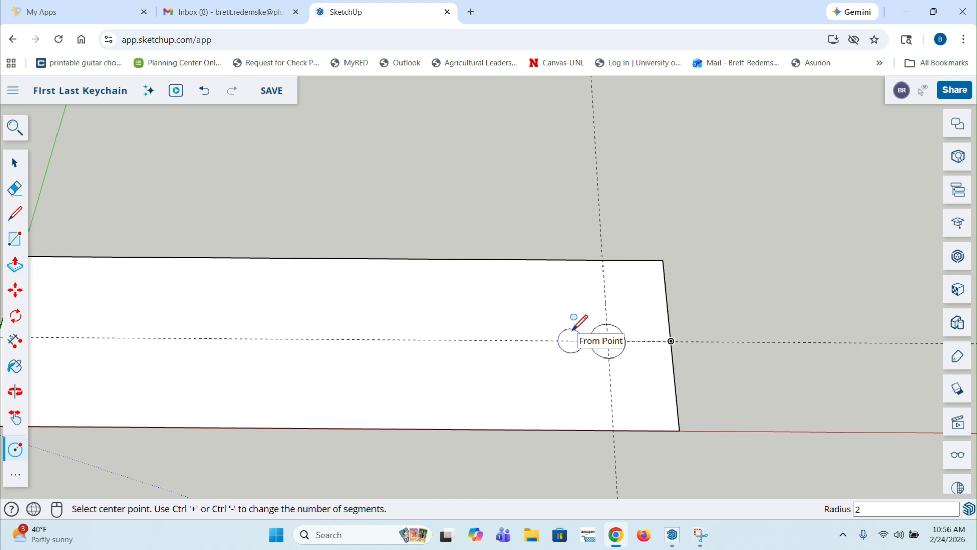
{"action": "key", "text": "space"}
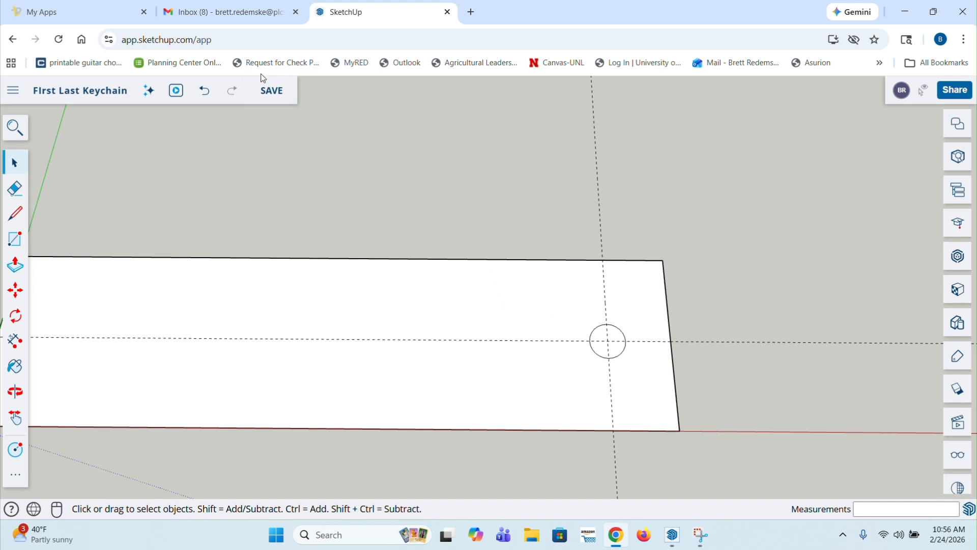
{"action": "left_click", "coordinate": [272, 93]}
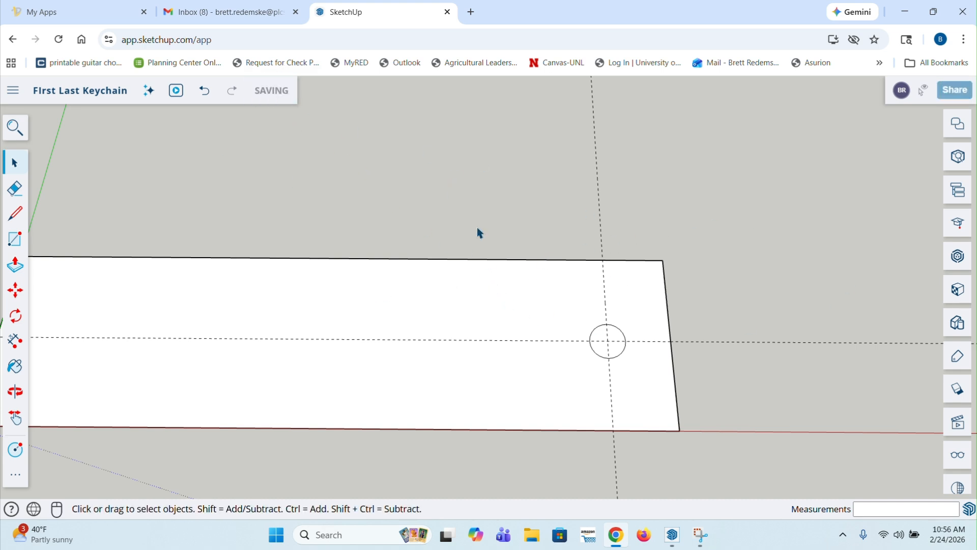
Step: Delete the circle's inner face to open the keyring hole, and erase both guide lines
{"action": "left_click", "coordinate": [617, 351]}
{"action": "scroll", "coordinate": [616, 350], "scroll_direction": "up", "scroll_amount": 2}
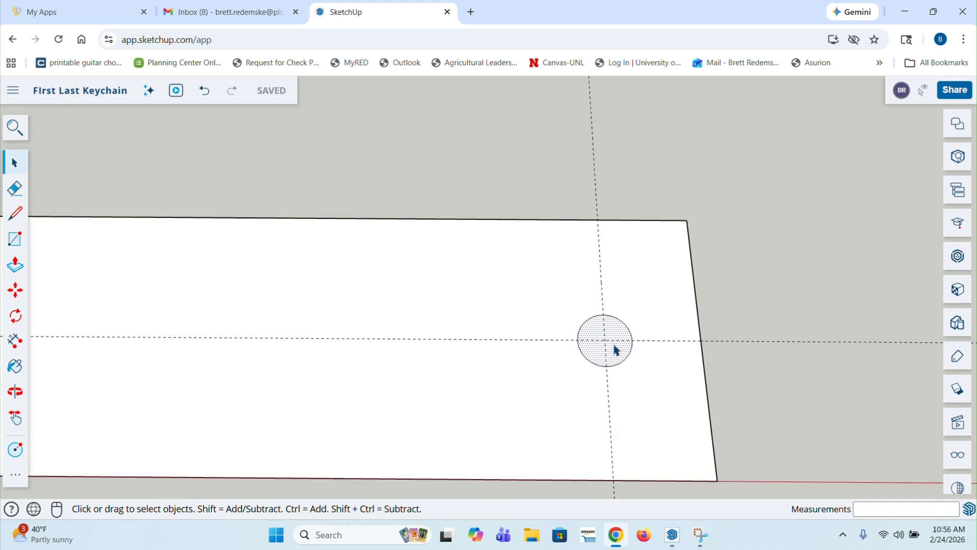
{"action": "scroll", "coordinate": [616, 349], "scroll_direction": "down", "scroll_amount": 2}
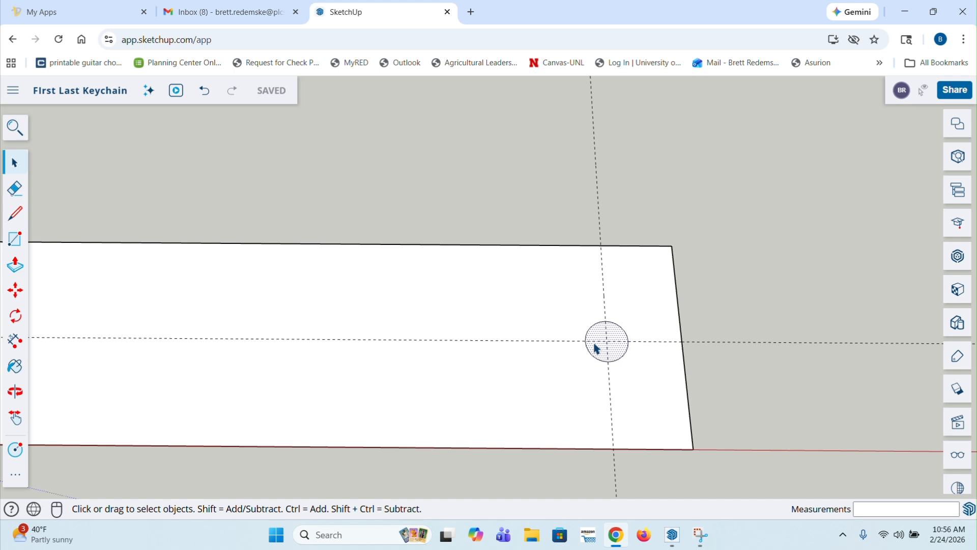
{"action": "key", "text": "Delete"}
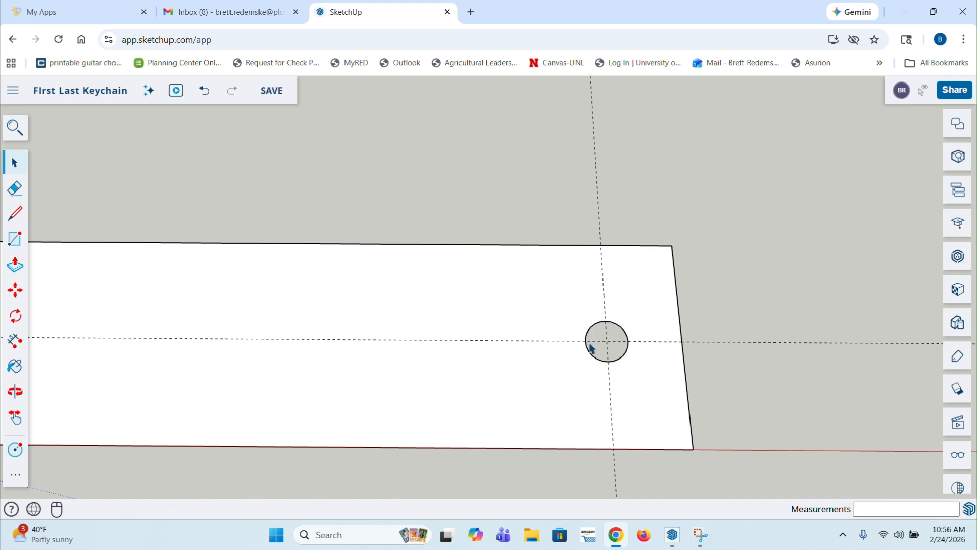
{"action": "key", "text": "e"}
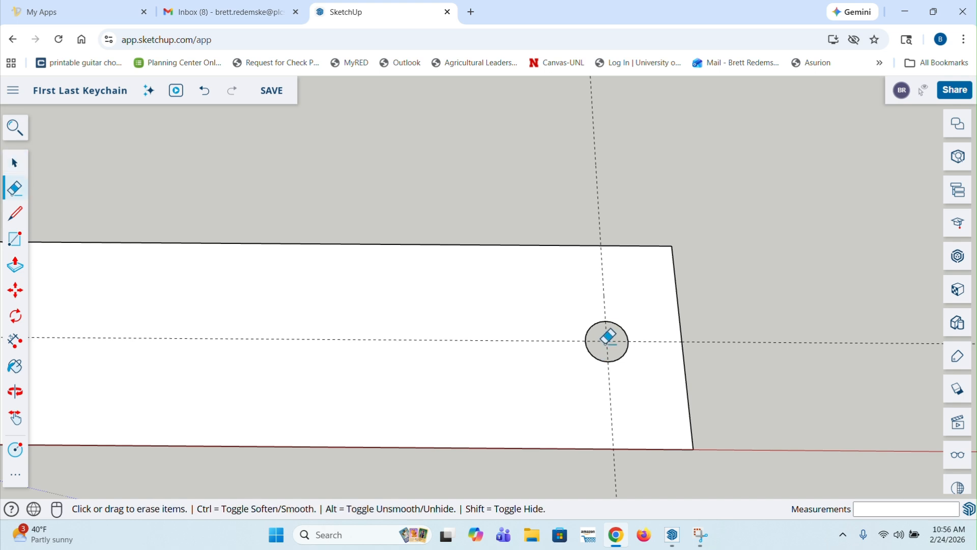
{"action": "key", "text": "space"}
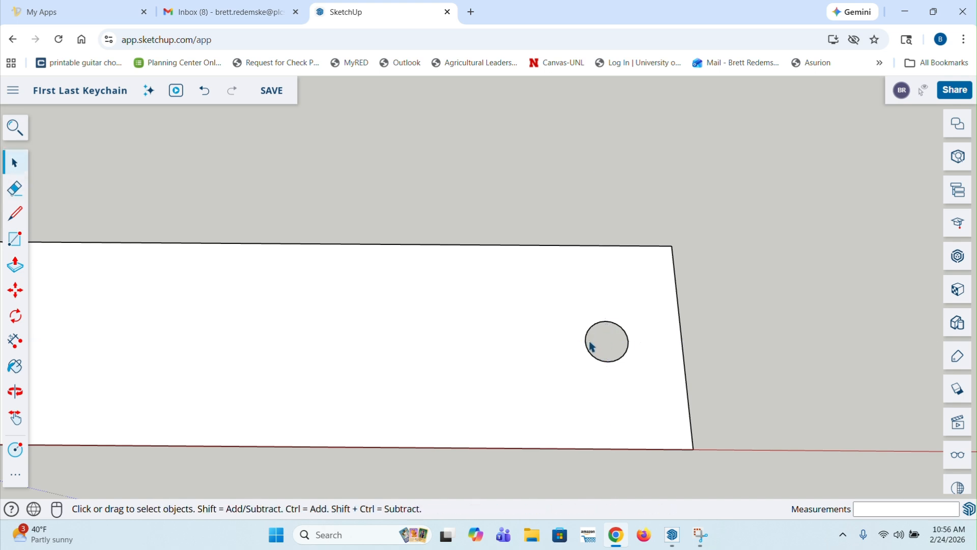
Step: Push/Pull the keychain's face up to a thickness of 2 mm and save the model
{"action": "scroll", "coordinate": [614, 323], "scroll_direction": "down", "scroll_amount": 2}
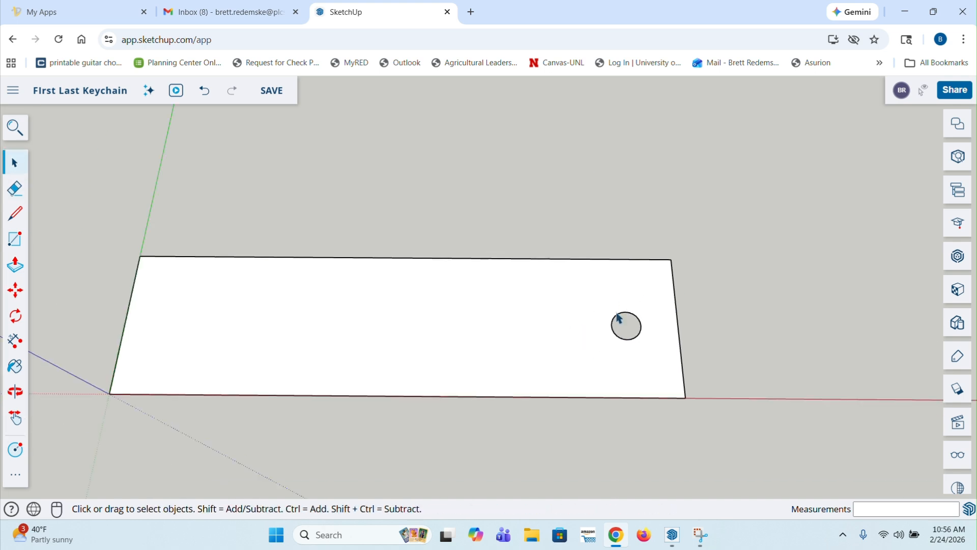
{"action": "middle_click_drag", "start_coordinate": [604, 364], "coordinate": [633, 273]}
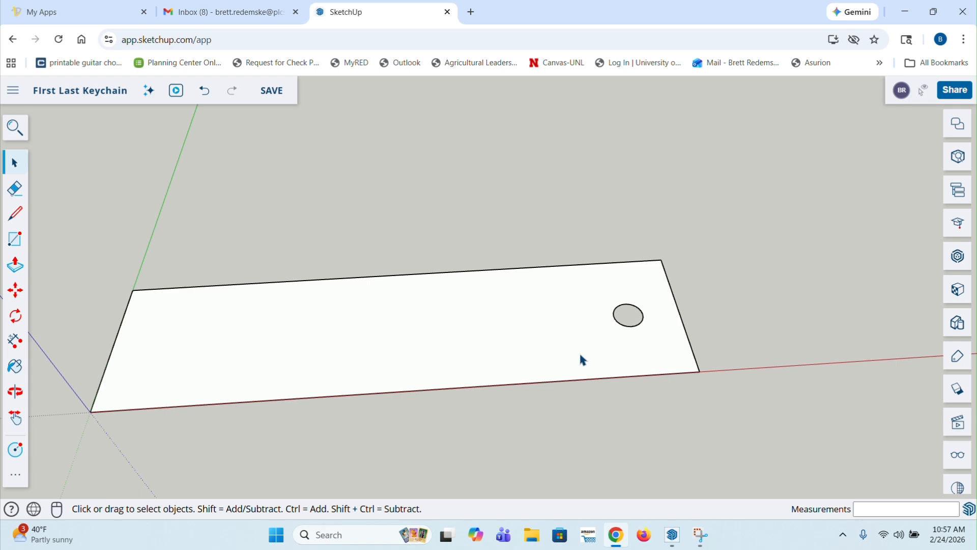
{"action": "key", "text": "p"}
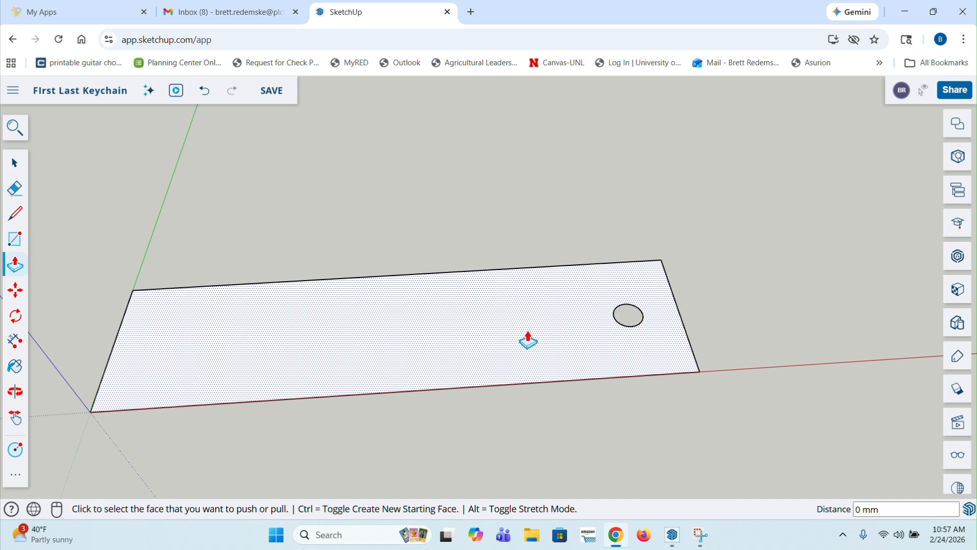
{"action": "left_click", "coordinate": [528, 339]}
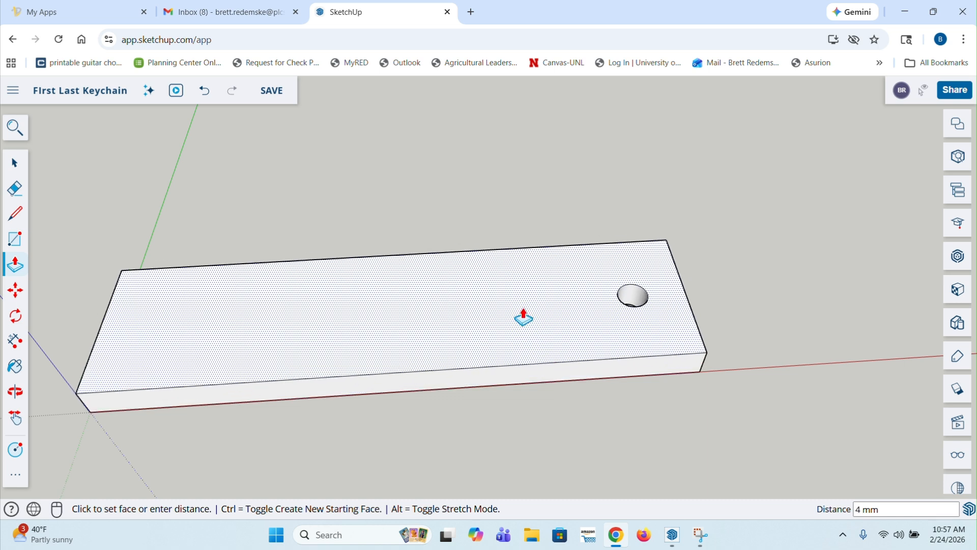
{"action": "type", "text": "2"}
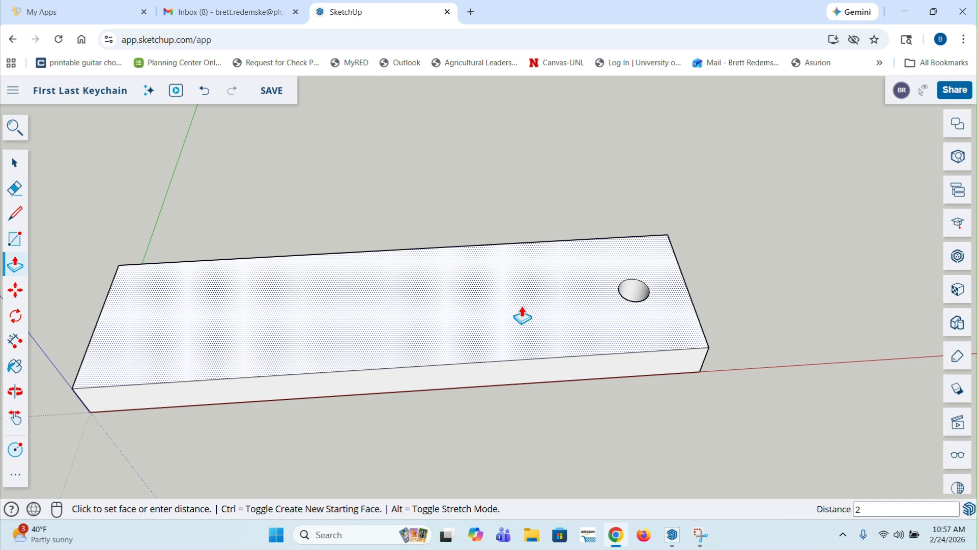
{"action": "key", "text": "Return"}
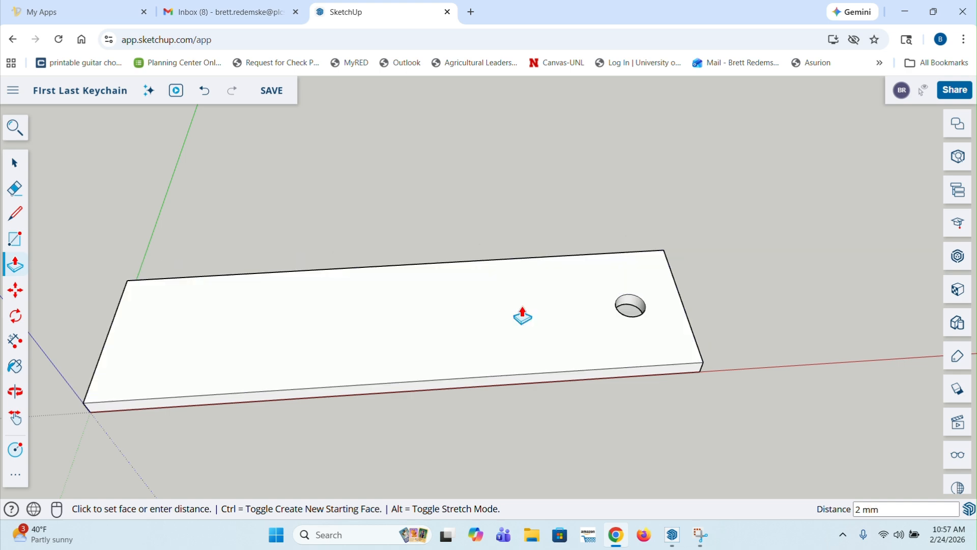
{"action": "middle_click_drag", "start_coordinate": [522, 316], "coordinate": [526, 277]}
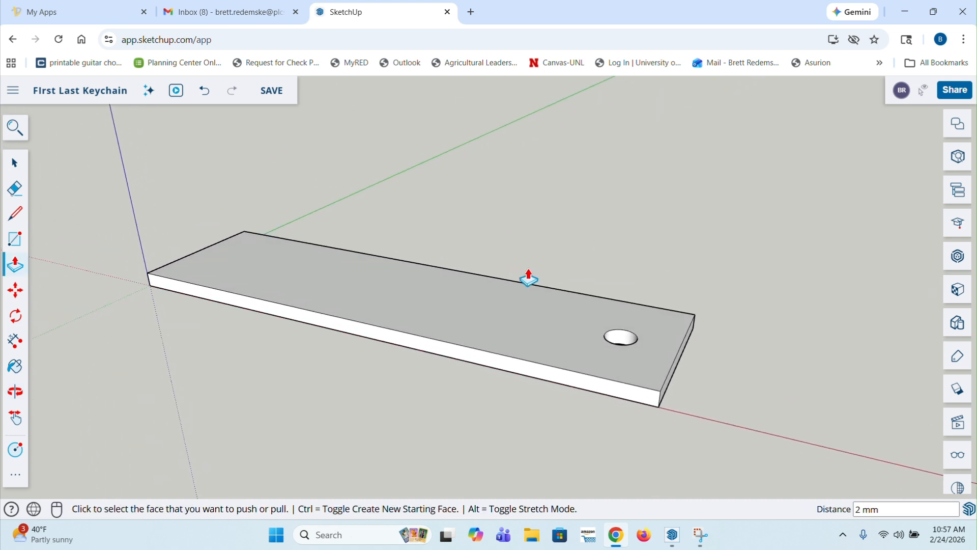
{"action": "left_click", "coordinate": [270, 90]}
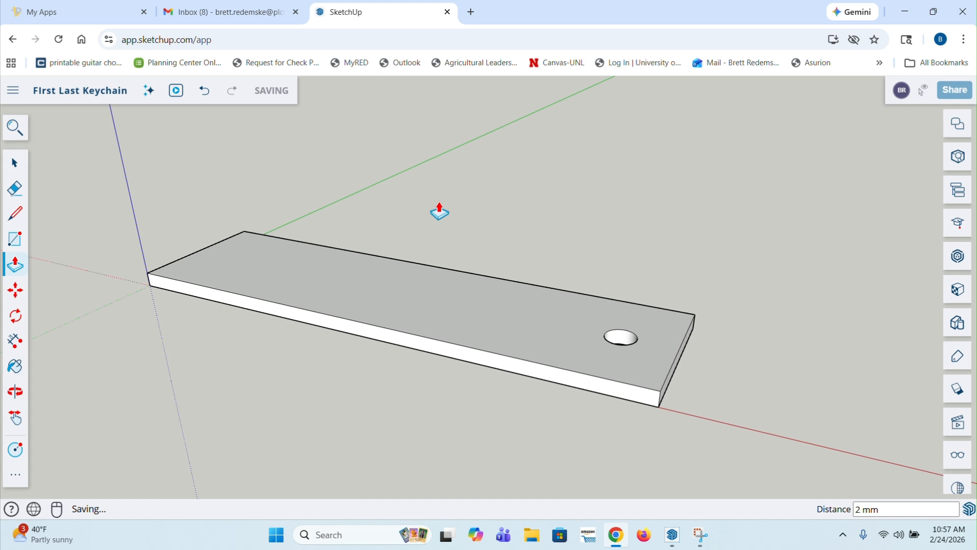
{"action": "key", "text": "space"}
Step: Offset the outline of the keychain's upper face 2 mm inward and save the model
{"action": "middle_click_drag", "start_coordinate": [403, 234], "coordinate": [516, 321]}
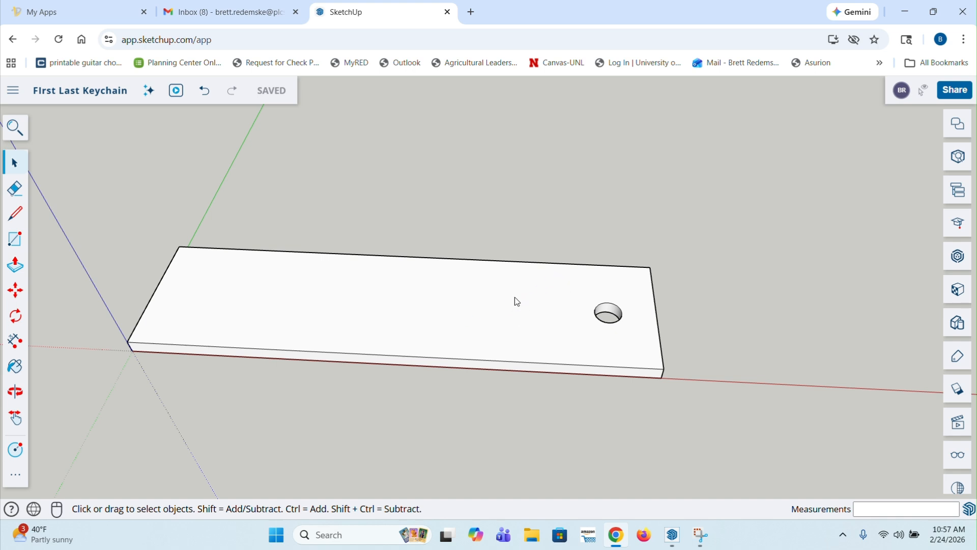
{"action": "key", "text": "f"}
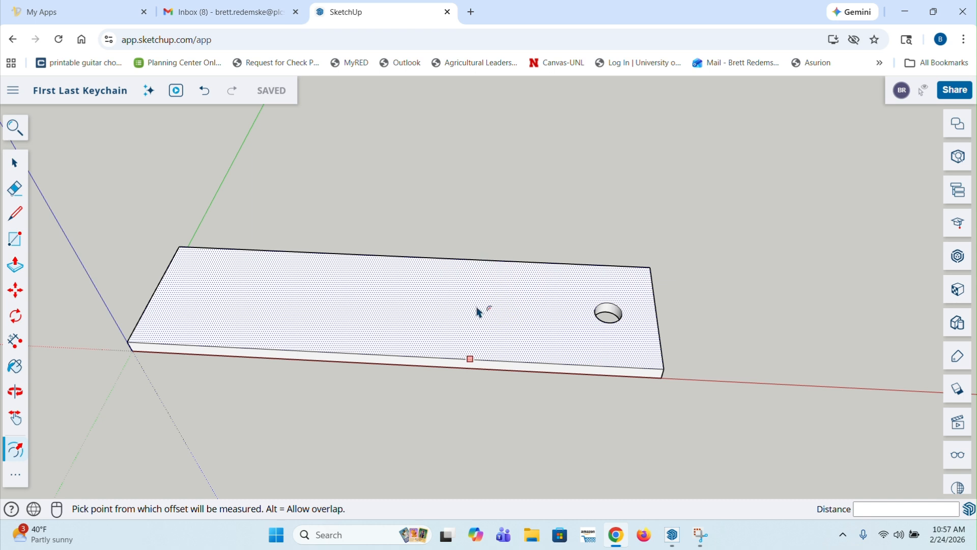
{"action": "left_click", "coordinate": [508, 267]}
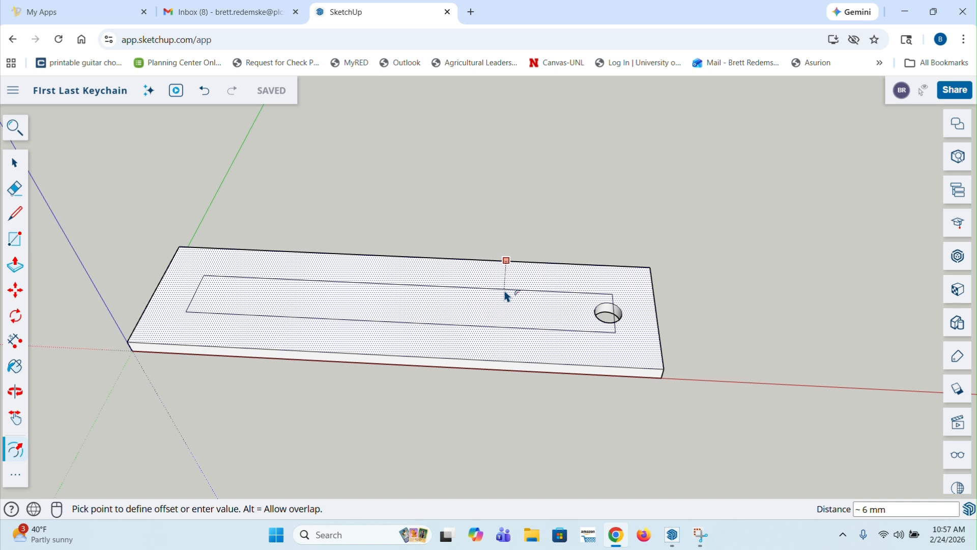
{"action": "type", "text": "2"}
{"action": "key", "text": "Return"}
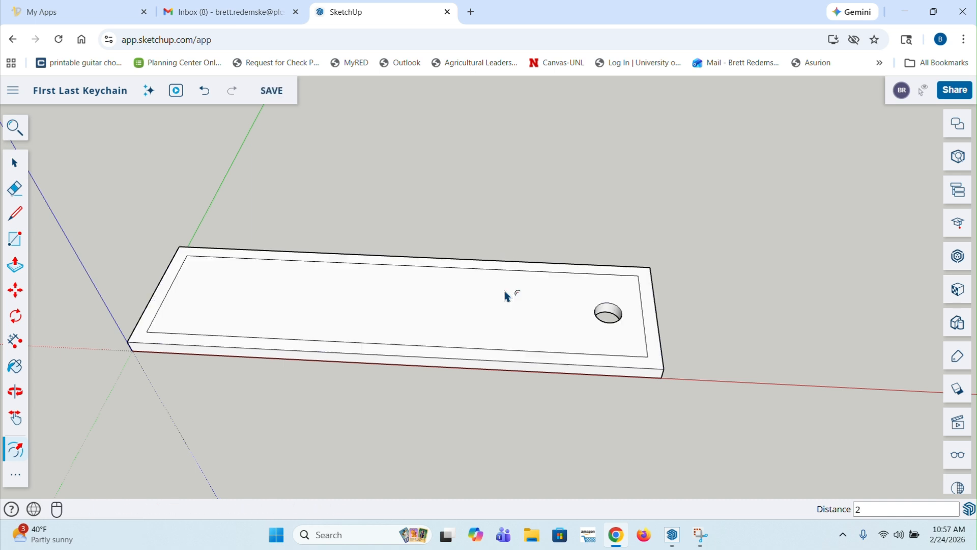
{"action": "key", "text": "o"}
{"action": "mouse_move", "coordinate": [469, 243]}
{"action": "left_mouse_down"}
{"action": "mouse_move", "coordinate": [475, 355]}
{"action": "mouse_move", "coordinate": [447, 294]}
{"action": "mouse_move", "coordinate": [484, 308]}
{"action": "left_mouse_up"}
{"action": "key", "text": "f"}
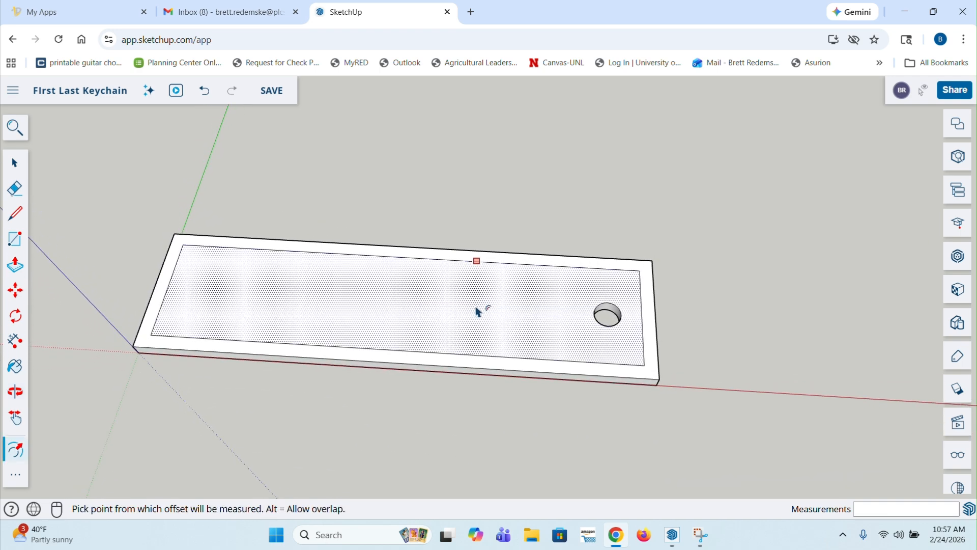
{"action": "key", "text": "space"}
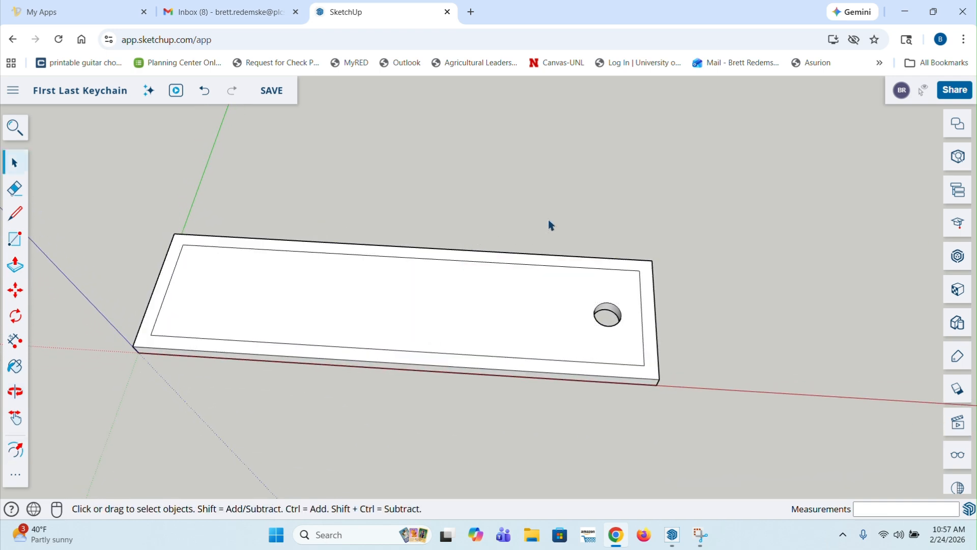
{"action": "left_click", "coordinate": [273, 92]}
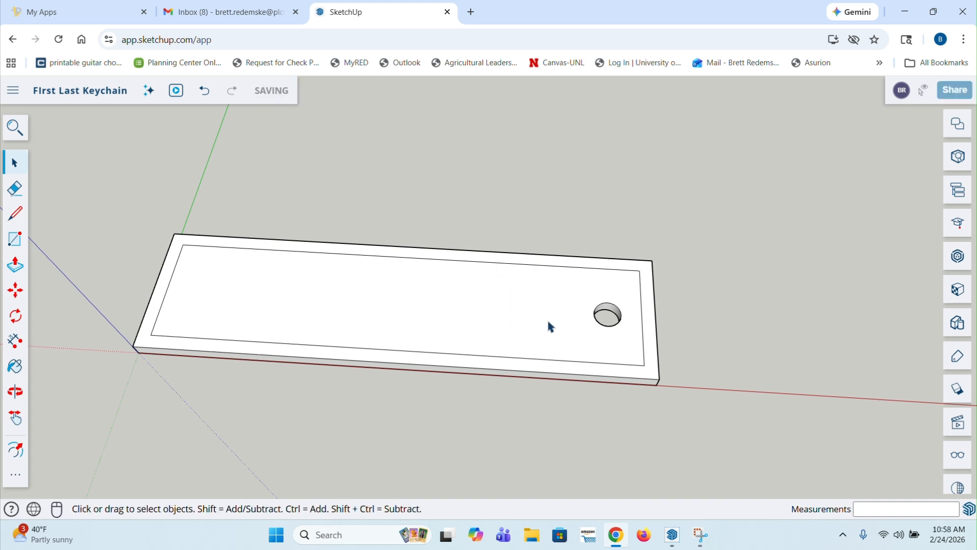
Step: Draw a separate 75 x 20 mm rectangle along the red axis, beyond the keychain's hole end
{"action": "scroll", "coordinate": [299, 290], "scroll_direction": "down", "scroll_amount": 1}
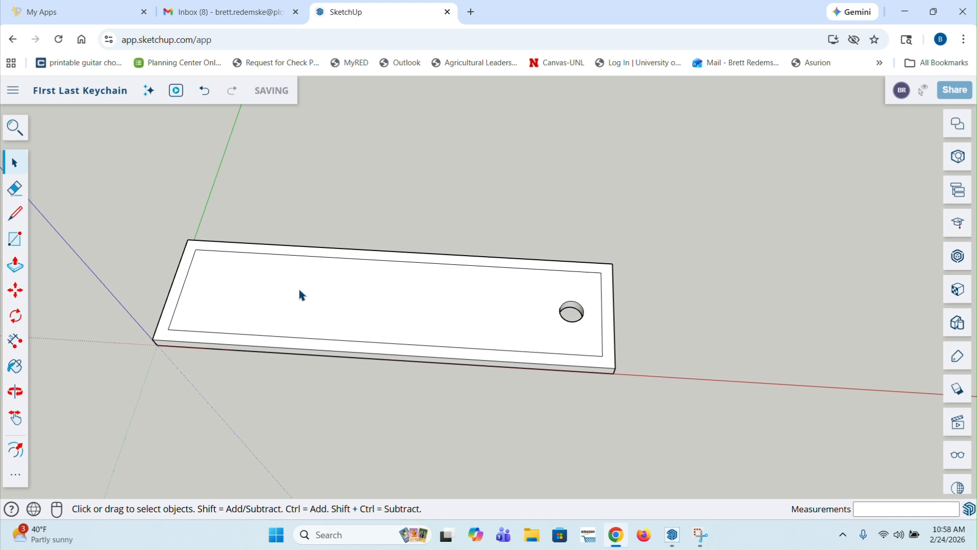
{"action": "scroll", "coordinate": [300, 294], "scroll_direction": "down", "scroll_amount": 1}
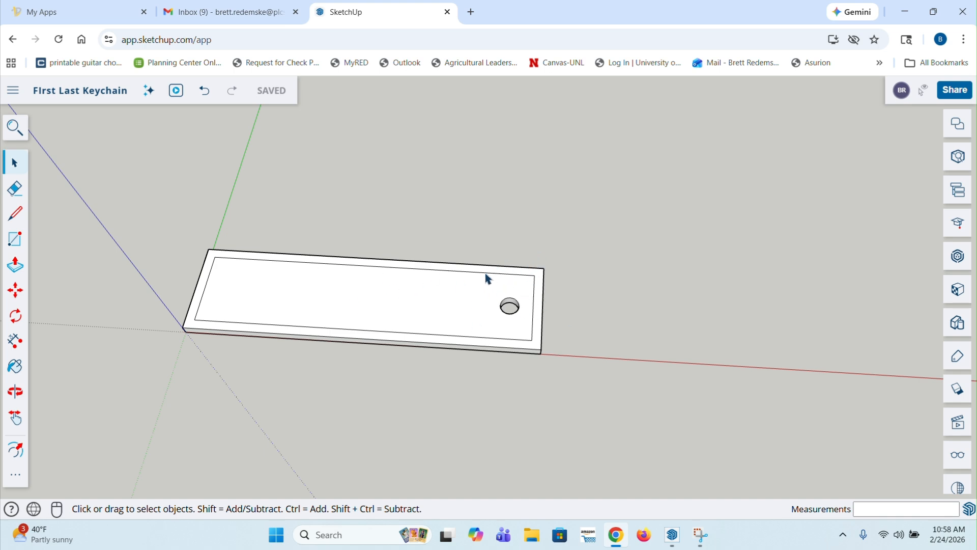
{"action": "scroll", "coordinate": [342, 259], "scroll_direction": "down", "scroll_amount": 2}
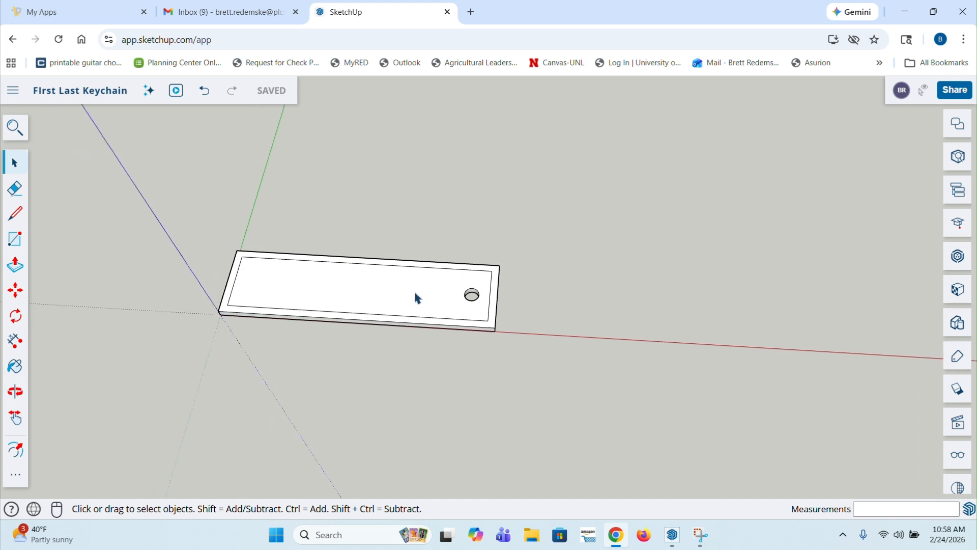
{"action": "scroll", "coordinate": [887, 333], "scroll_direction": "up", "scroll_amount": 1}
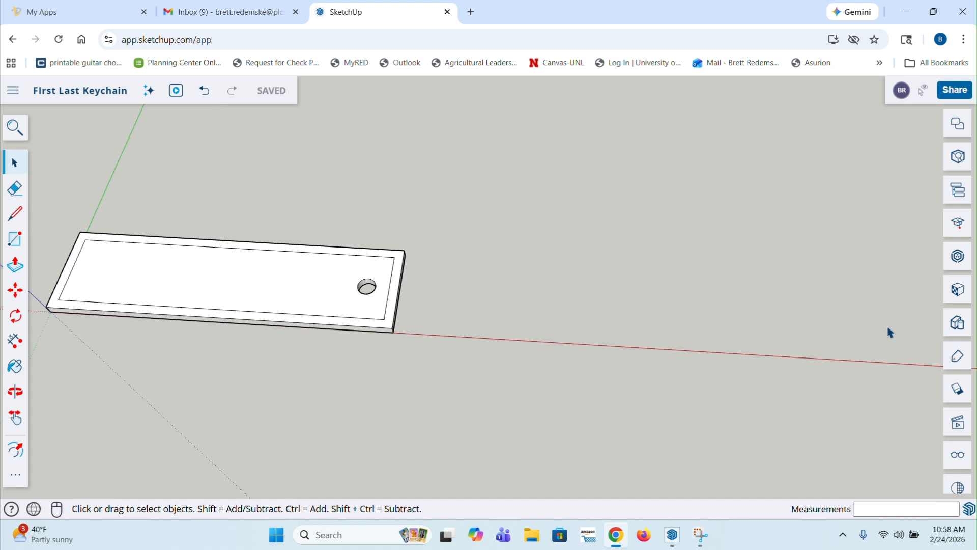
{"action": "key", "text": "r"}
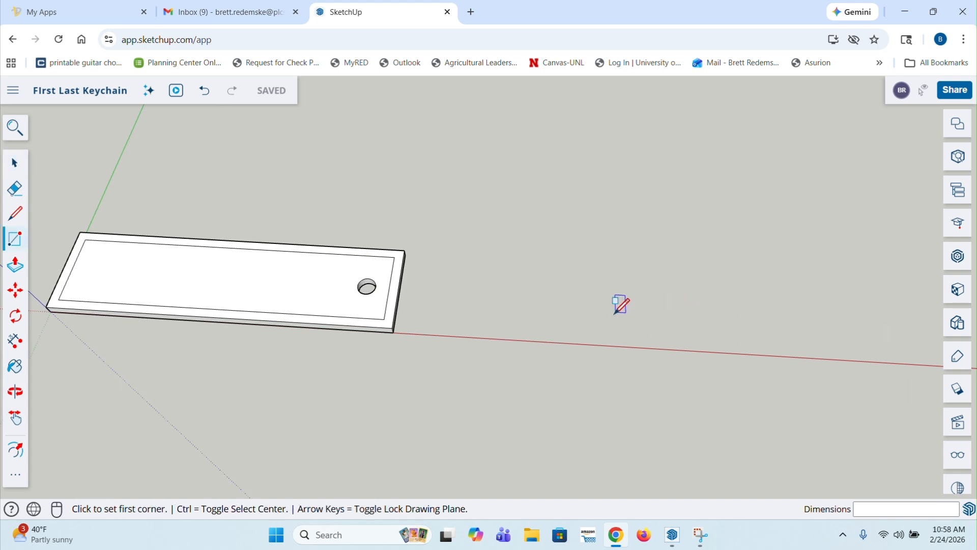
{"action": "left_click", "coordinate": [526, 339]}
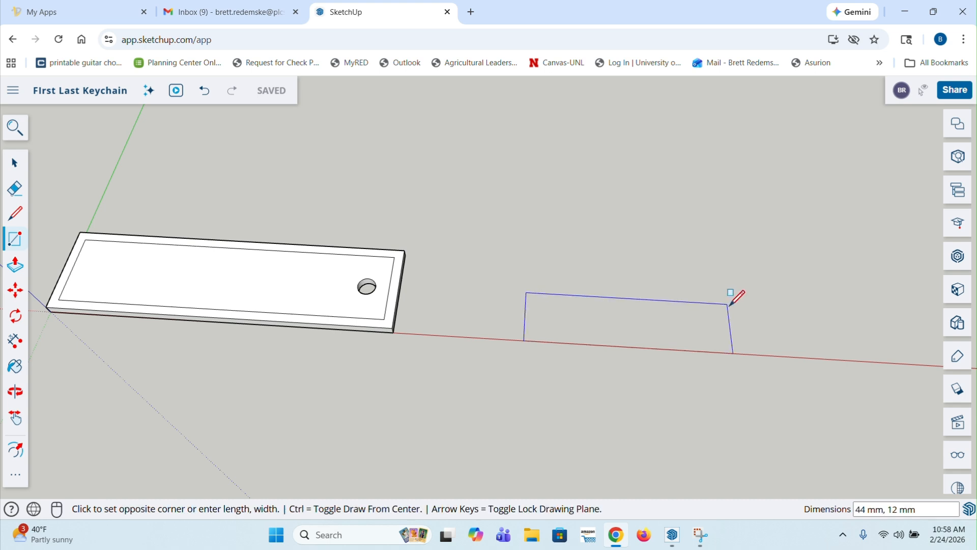
{"action": "type", "text": "75,20"}
{"action": "key", "text": "Return"}
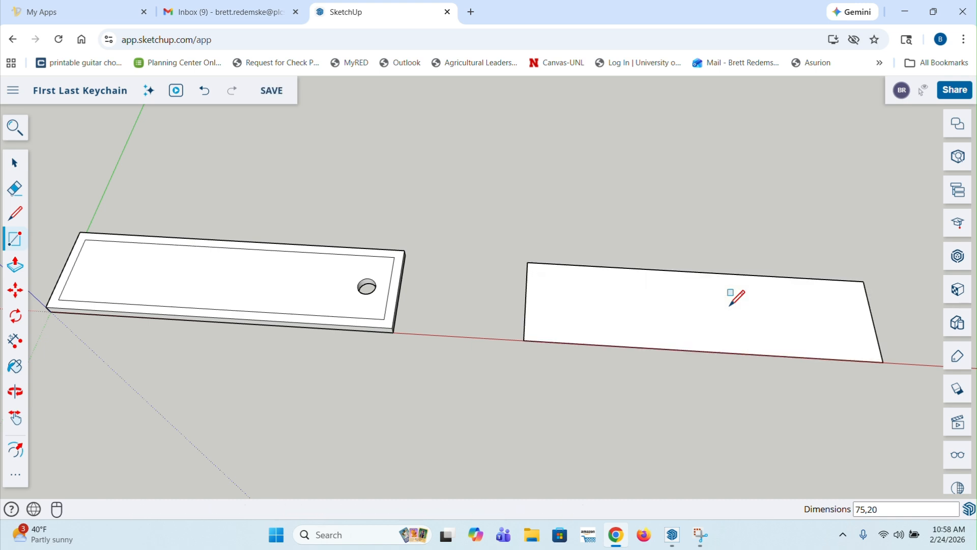
Step: Place a lengthwise guide line 10 mm inside the new rectangle's long edge opposite the red axis
{"action": "middle_click_drag", "start_coordinate": [446, 294], "coordinate": [464, 364]}
{"action": "scroll", "coordinate": [288, 334], "scroll_direction": "down", "scroll_amount": 2}
{"action": "scroll", "coordinate": [692, 288], "scroll_direction": "up", "scroll_amount": 3}
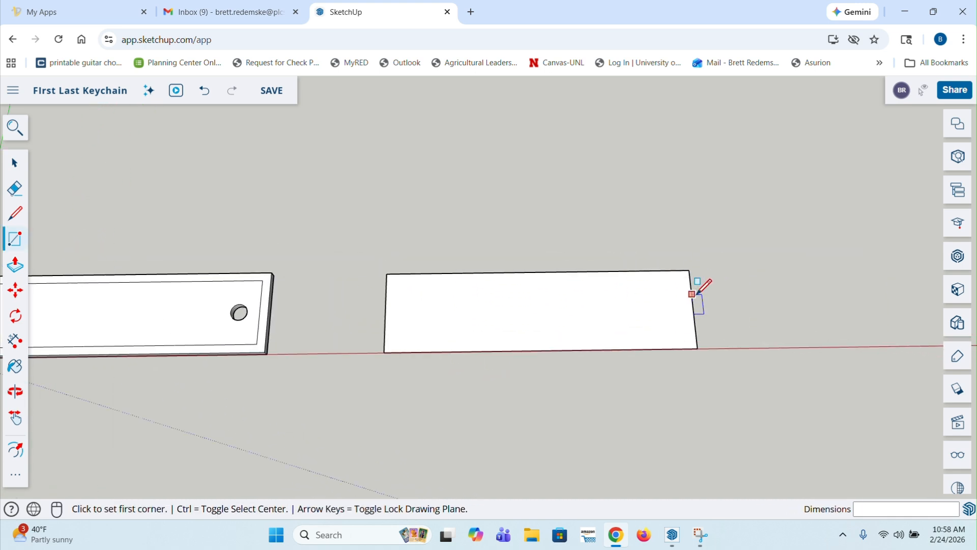
{"action": "key", "text": "t"}
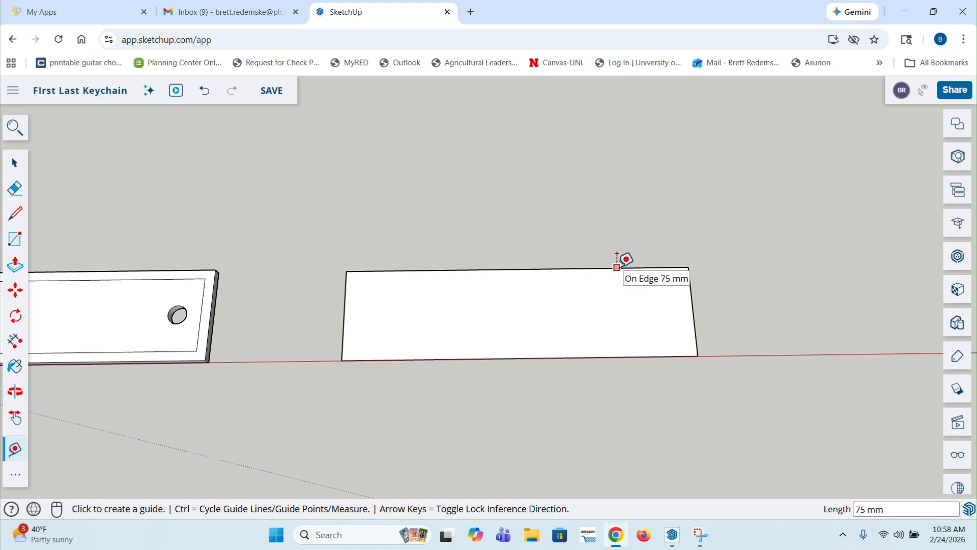
{"action": "left_click", "coordinate": [617, 267]}
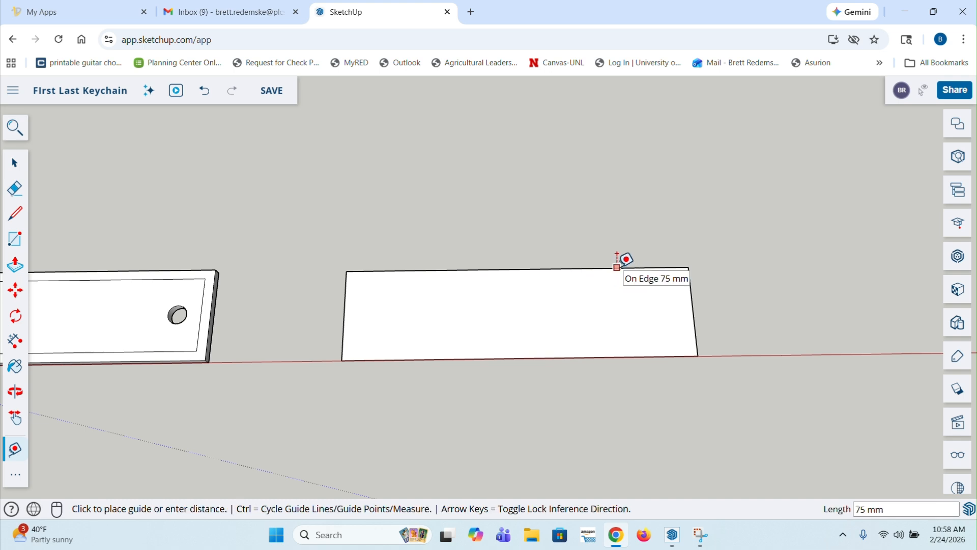
{"action": "left_click", "coordinate": [692, 310]}
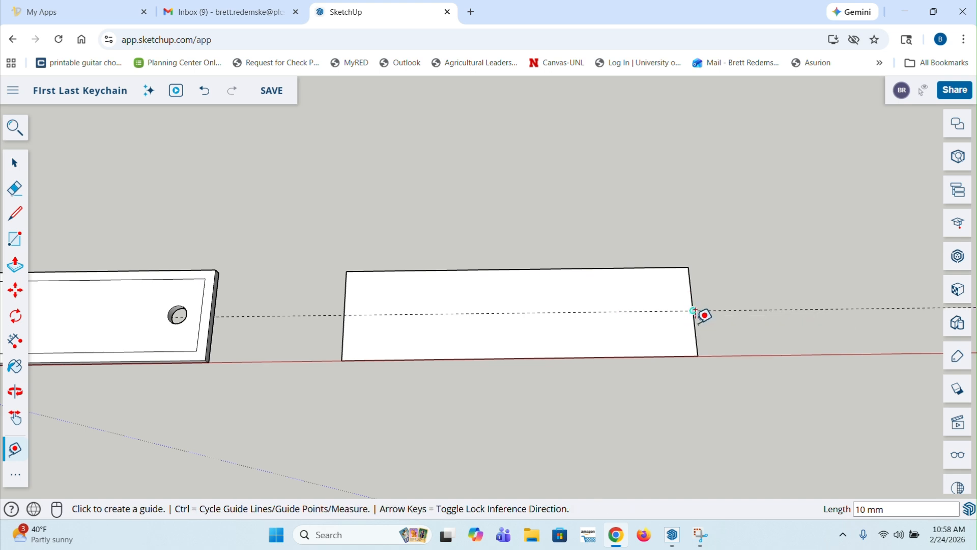
Step: Place crosswise guide lines 7 mm inside both short edges of the new rectangle
{"action": "left_click", "coordinate": [694, 326]}
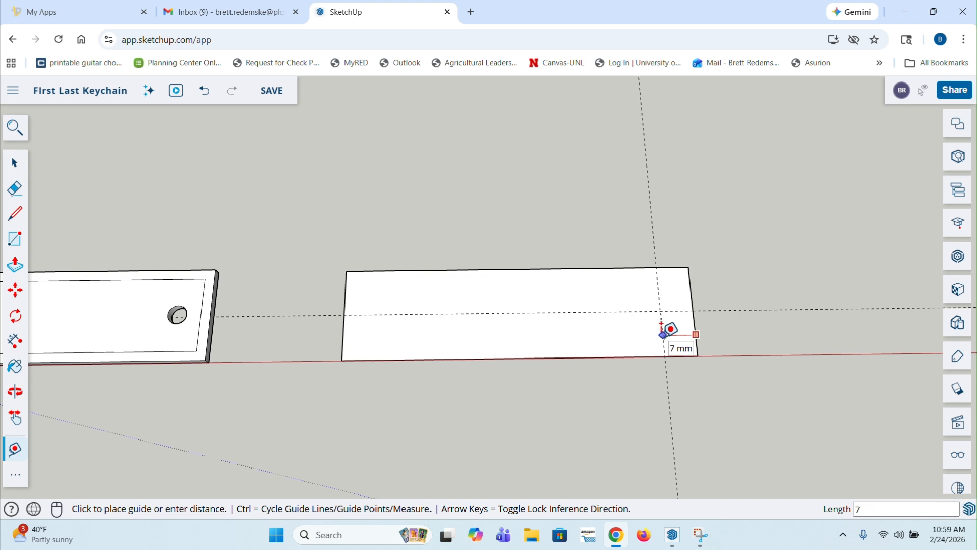
{"action": "left_click", "coordinate": [671, 329]}
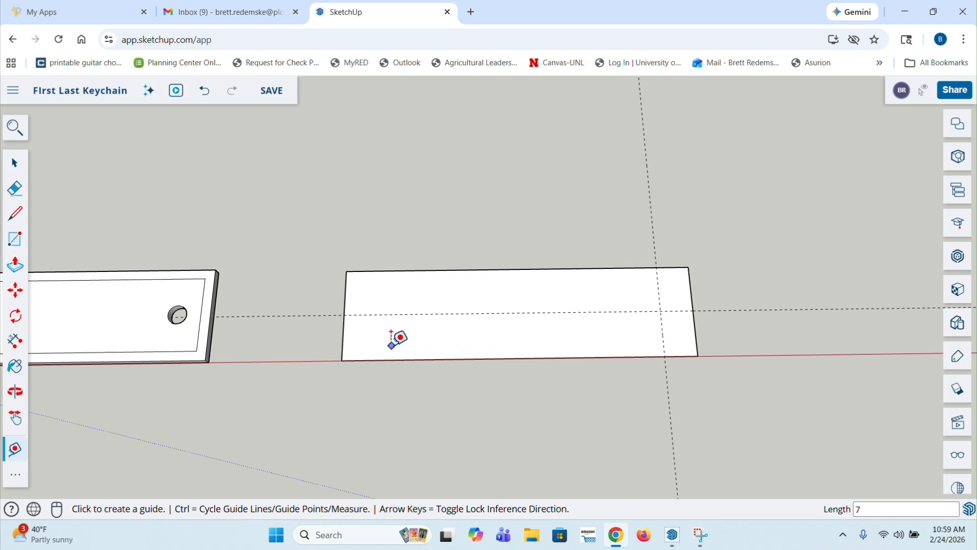
{"action": "left_click", "coordinate": [342, 340]}
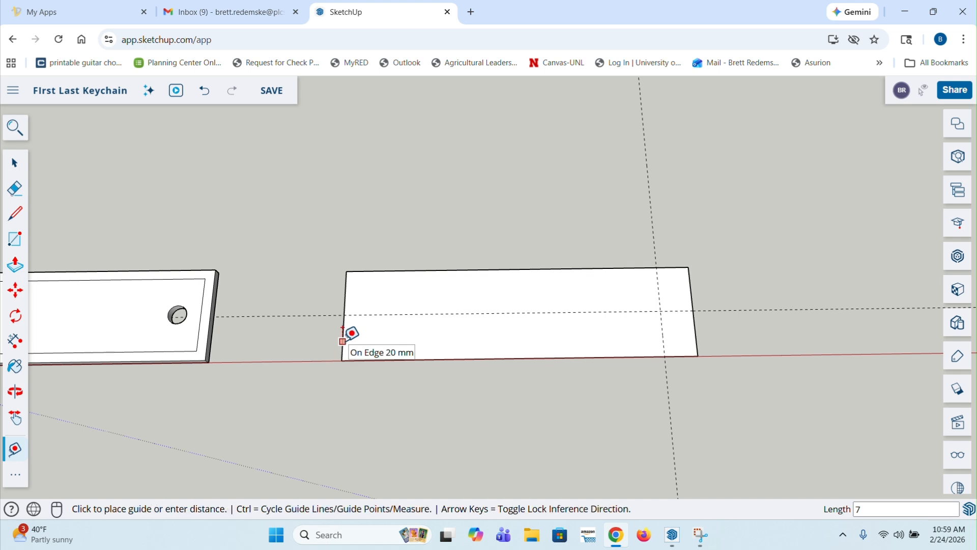
{"action": "left_click", "coordinate": [375, 323]}
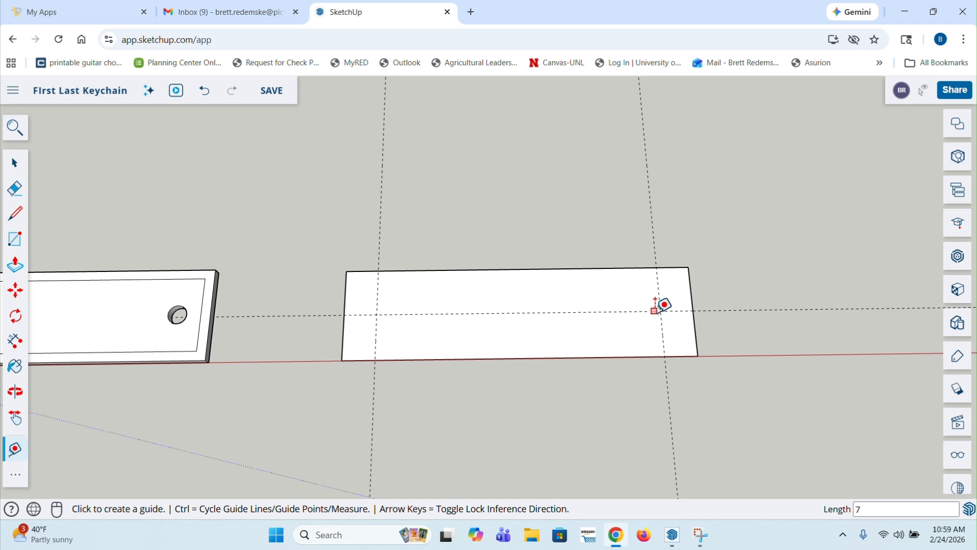
Step: Draw a circle with a 2 mm radius centred on the guide intersection at the new rectangle's end farthest from the origin
{"action": "key", "text": "c"}
{"action": "scroll", "coordinate": [661, 312], "scroll_direction": "up", "scroll_amount": 2}
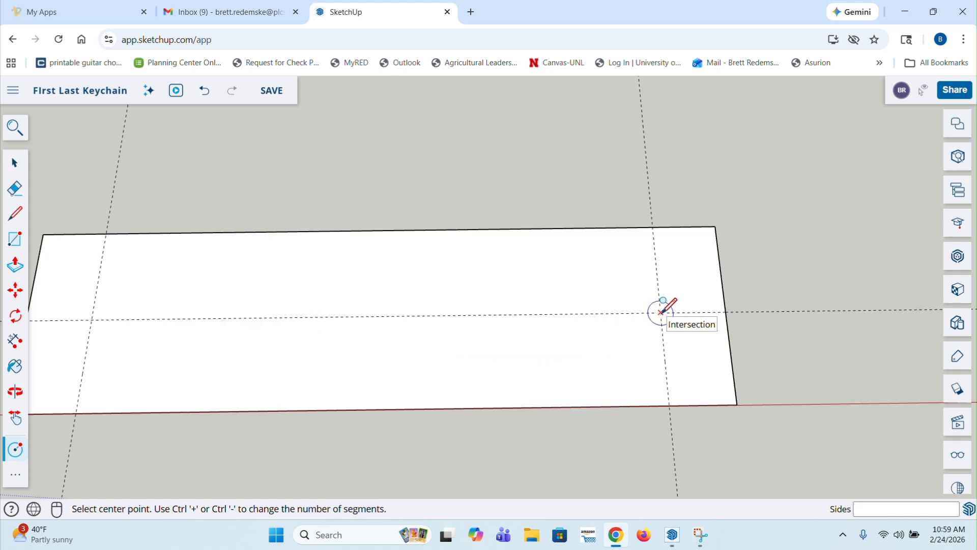
{"action": "left_click", "coordinate": [661, 311]}
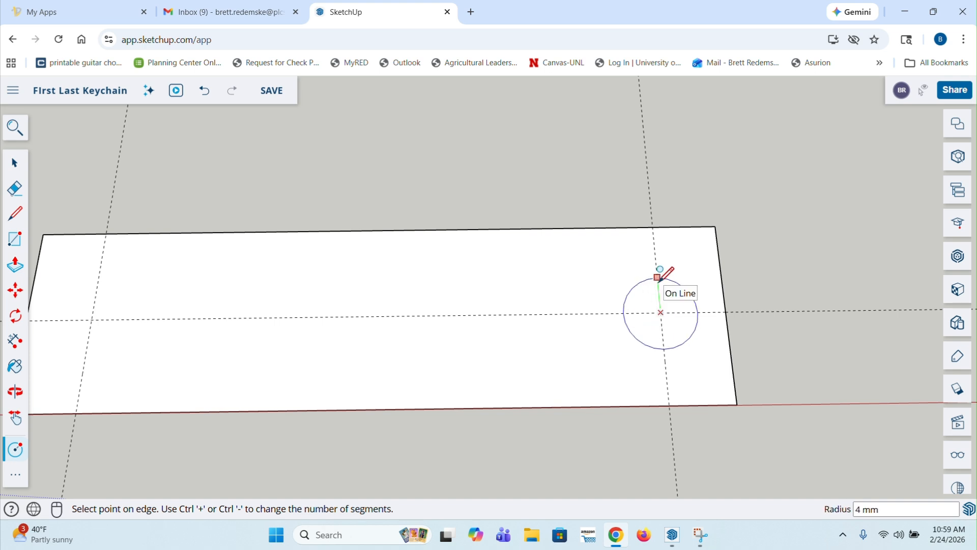
{"action": "type", "text": "2"}
{"action": "key", "text": "Return"}
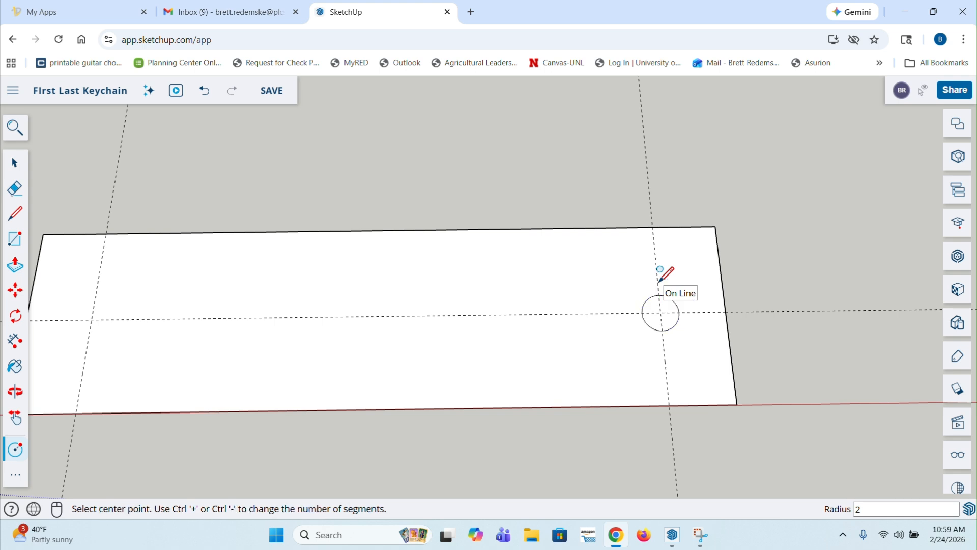
Step: Delete the circle's inner face to open a hole in the new rectangle
{"action": "key", "text": "space"}
{"action": "left_click", "coordinate": [670, 309]}
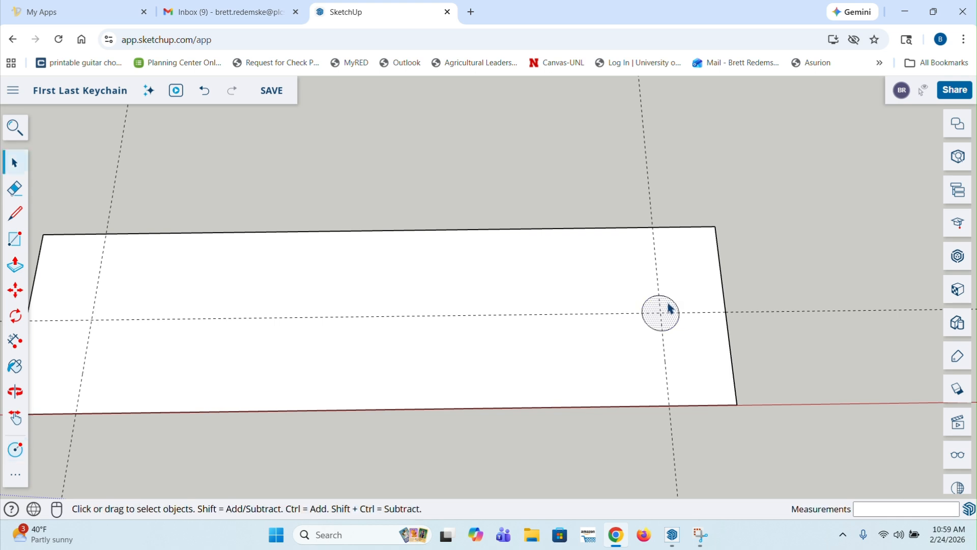
{"action": "key", "text": "Delete"}
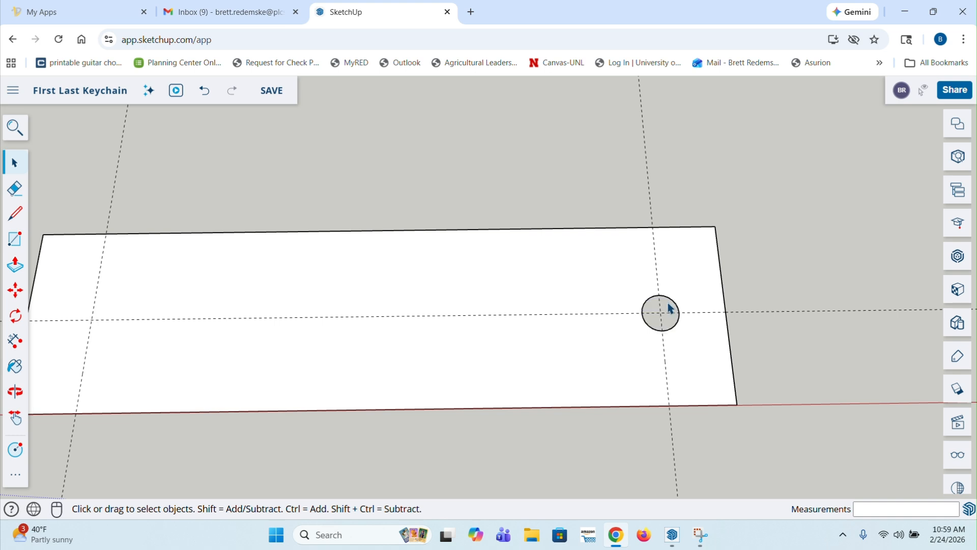
Step: Save the keychain model with the hole opened in the second rectangle
{"action": "scroll", "coordinate": [669, 309], "scroll_direction": "down", "scroll_amount": 2}
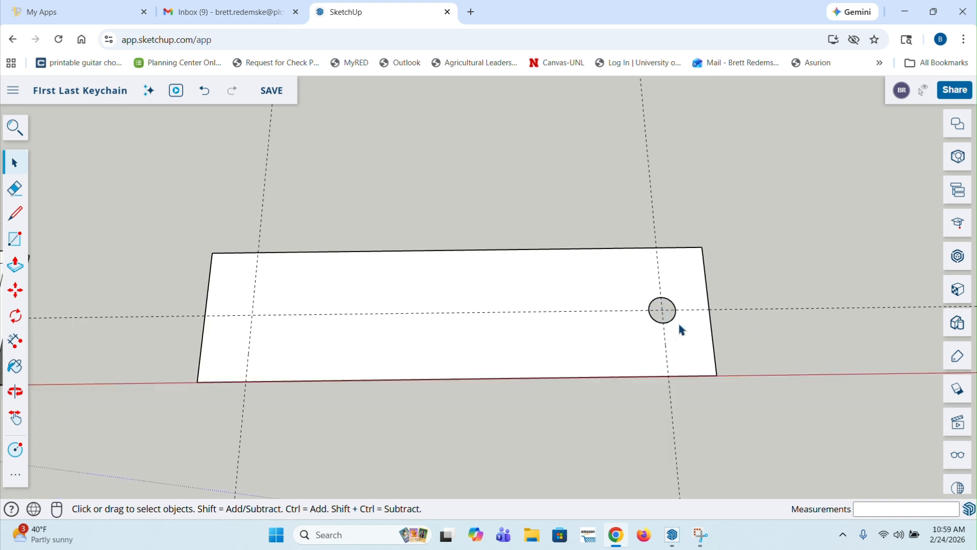
{"action": "scroll", "coordinate": [723, 319], "scroll_direction": "down", "scroll_amount": 2}
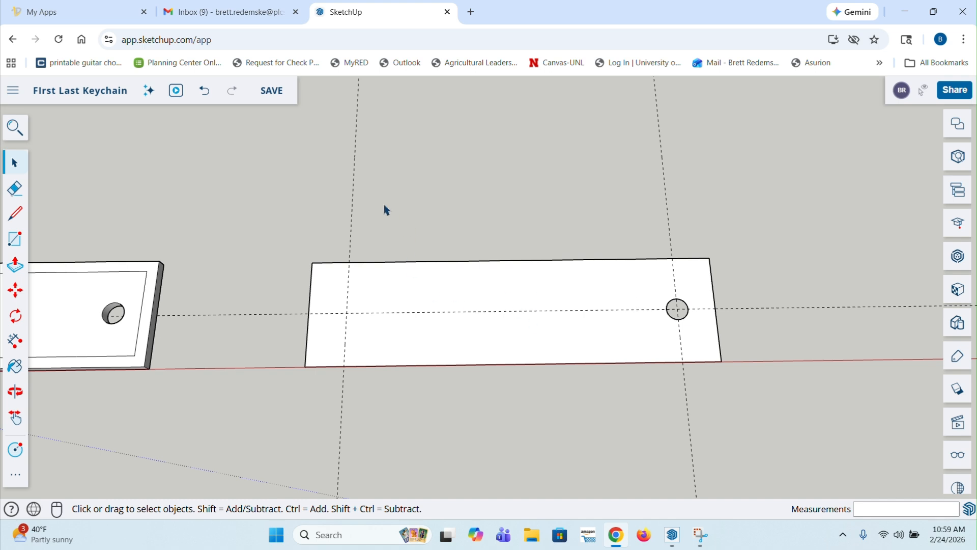
{"action": "left_click", "coordinate": [277, 91]}
Step: Draw an arc across the second rectangle's holed end between the crosswise guide's edge intersections, with a 7 mm bulge reaching the short edge
{"action": "scroll", "coordinate": [700, 290], "scroll_direction": "up", "scroll_amount": 2}
{"action": "key", "text": "c"}
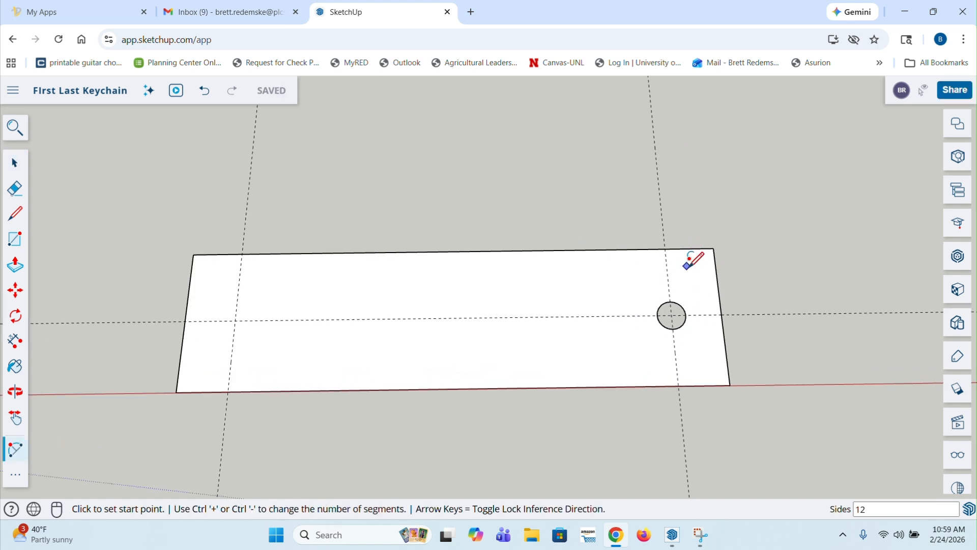
{"action": "left_click", "coordinate": [665, 249]}
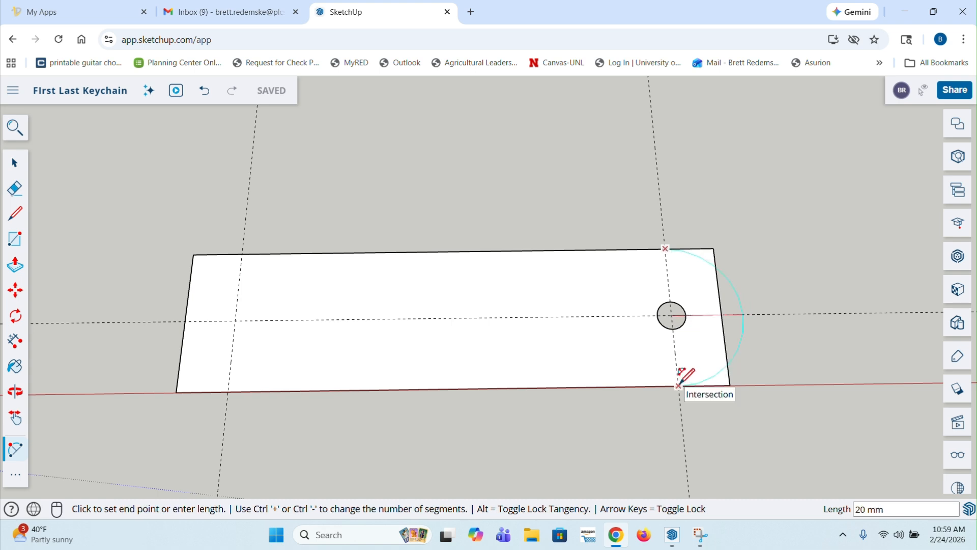
{"action": "left_click", "coordinate": [678, 385]}
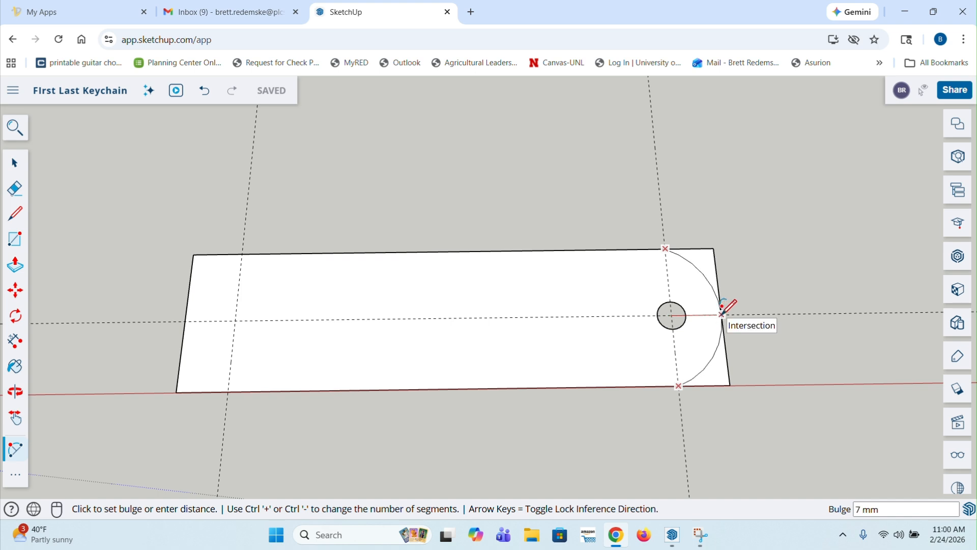
{"action": "left_click", "coordinate": [722, 314]}
{"action": "key", "text": "space"}
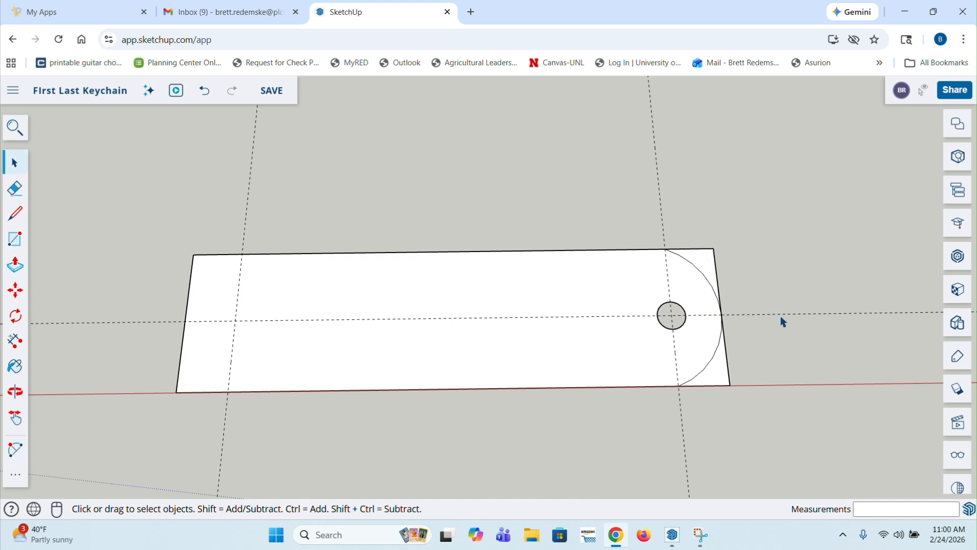
Step: Draw a matching arc with a 7 mm bulge at the second rectangle's end without a hole, and save the model
{"action": "scroll", "coordinate": [859, 287], "scroll_direction": "down", "scroll_amount": 1}
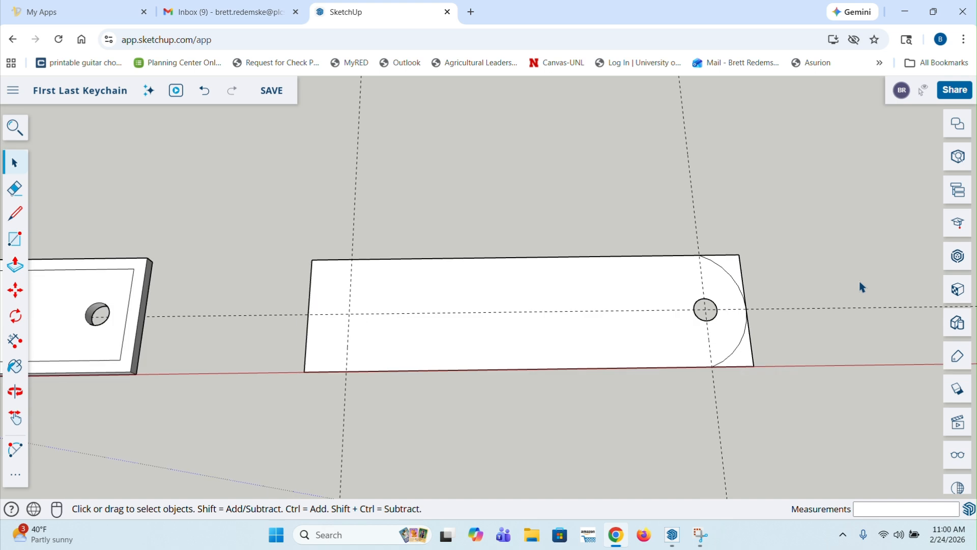
{"action": "scroll", "coordinate": [298, 311], "scroll_direction": "up", "scroll_amount": 1}
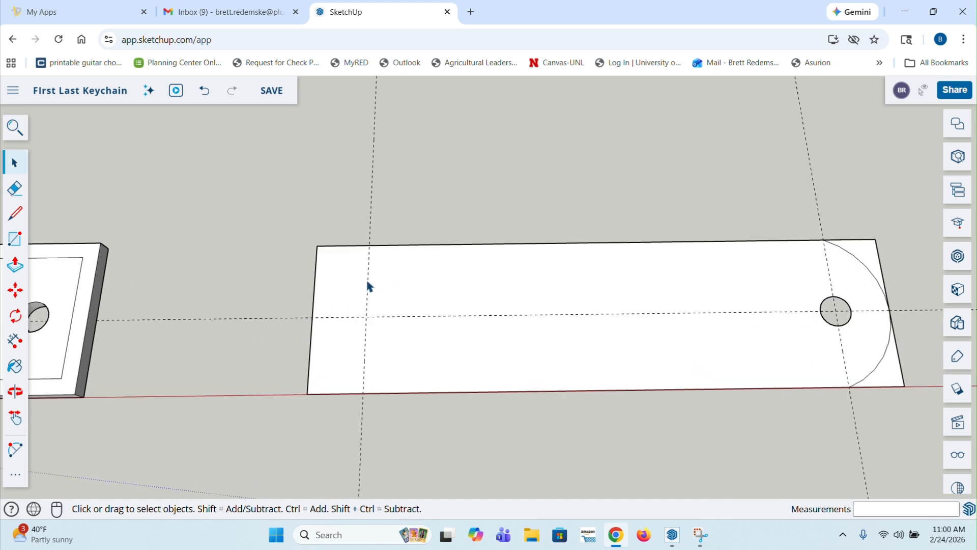
{"action": "key", "text": "a"}
{"action": "left_click", "coordinate": [370, 246]}
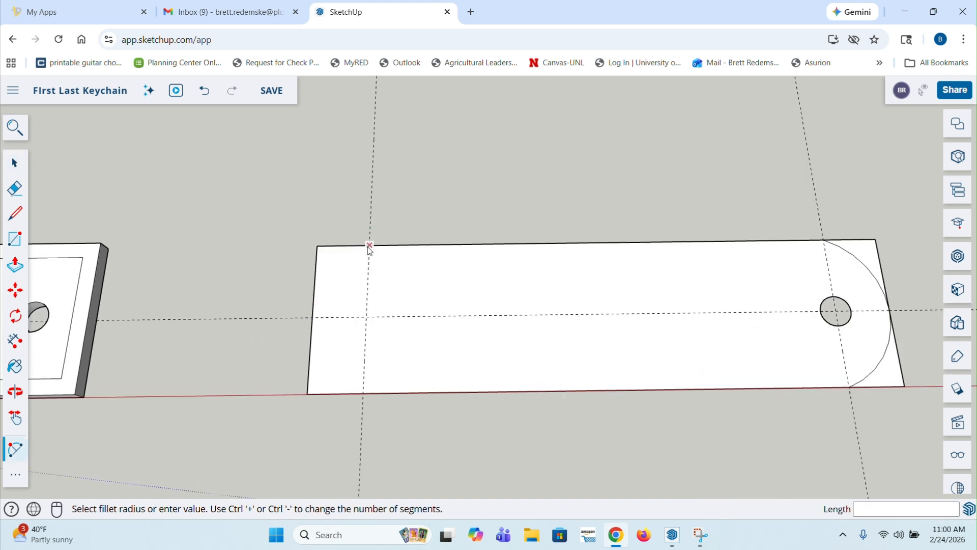
{"action": "left_click", "coordinate": [363, 393]}
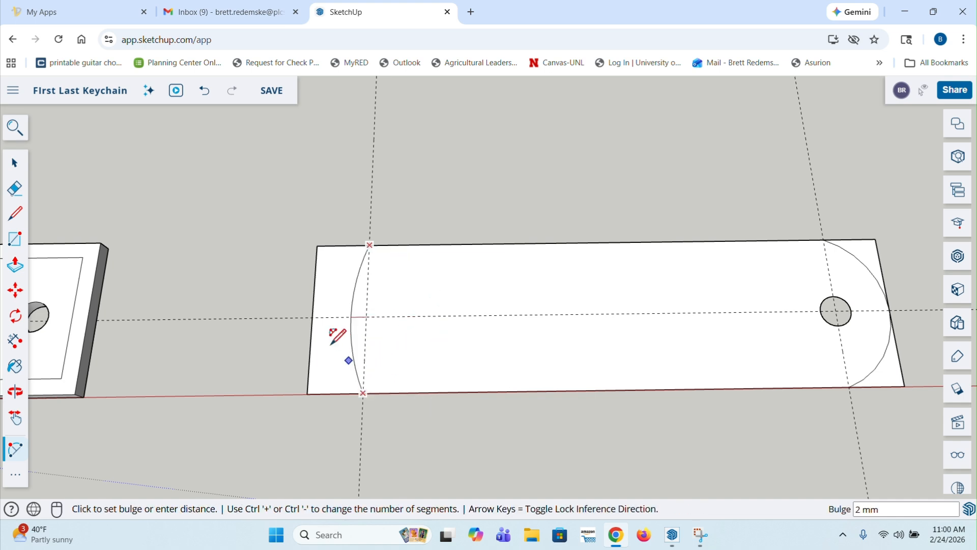
{"action": "left_click", "coordinate": [312, 317]}
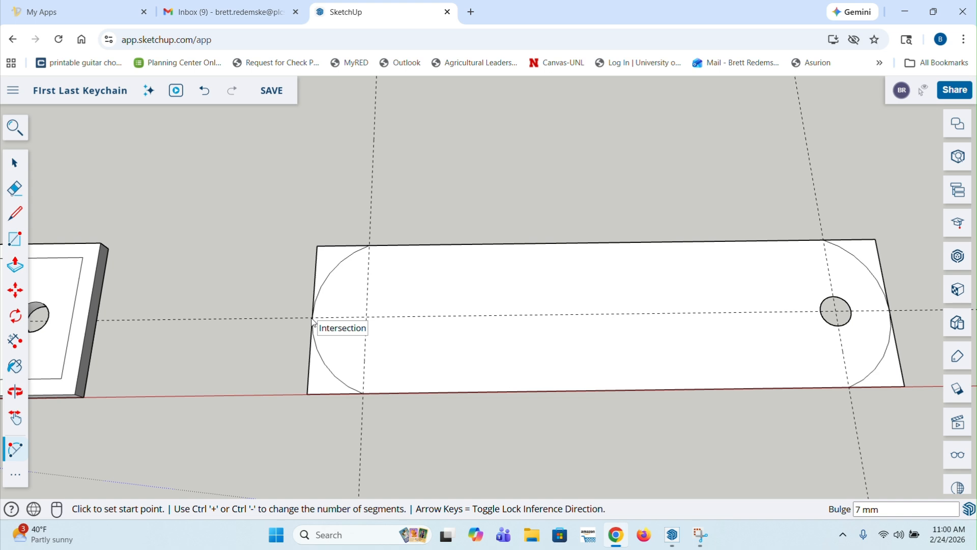
{"action": "key", "text": "space"}
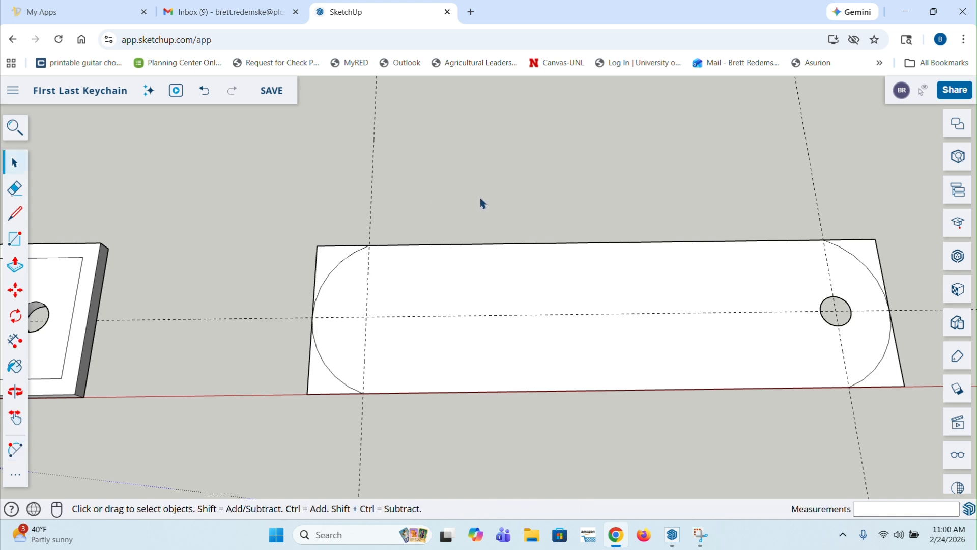
{"action": "left_click", "coordinate": [271, 90]}
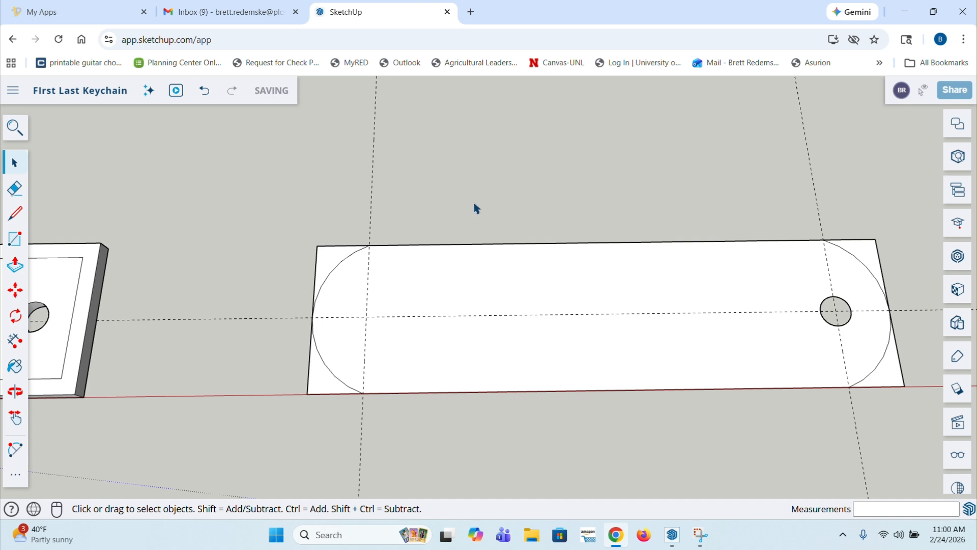
Step: Erase the square corner edges outside the arc at the second rectangle's end without a hole
{"action": "key", "text": "e"}
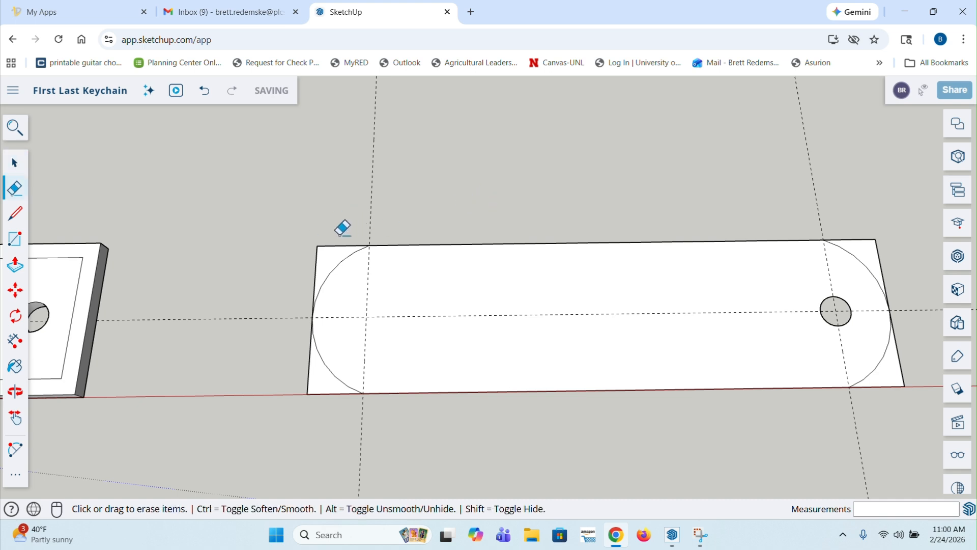
{"action": "scroll", "coordinate": [329, 237], "scroll_direction": "up", "scroll_amount": 3}
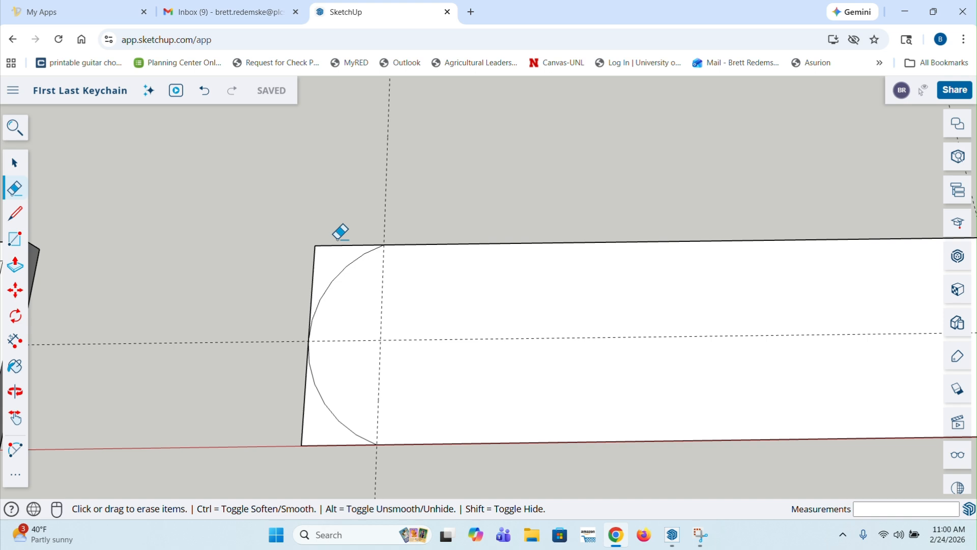
{"action": "left_click_drag", "start_coordinate": [340, 232], "coordinate": [312, 260]}
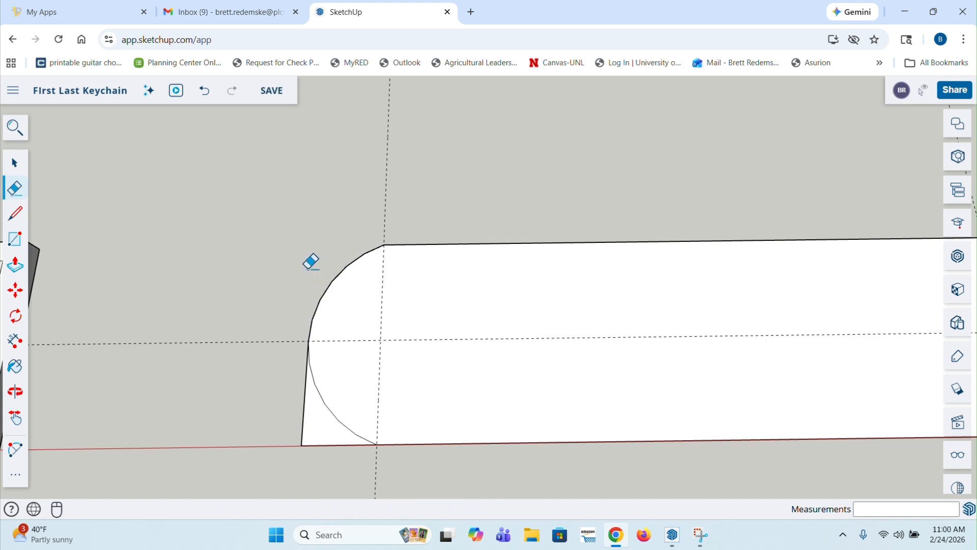
{"action": "left_click_drag", "start_coordinate": [295, 405], "coordinate": [336, 453]}
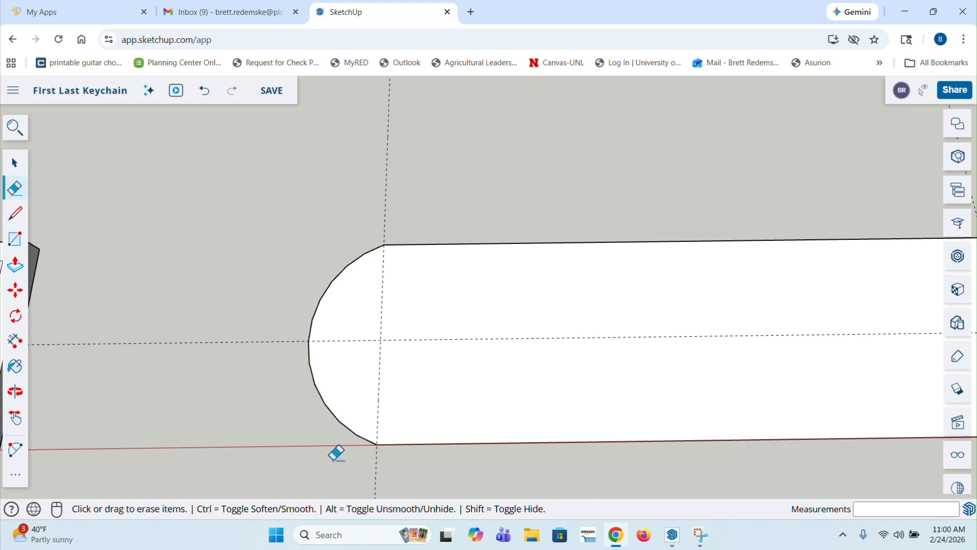
Step: Erase the crosswise guide at the rounded end and the lengthwise guide through the hole
{"action": "scroll", "coordinate": [334, 451], "scroll_direction": "down", "scroll_amount": 3}
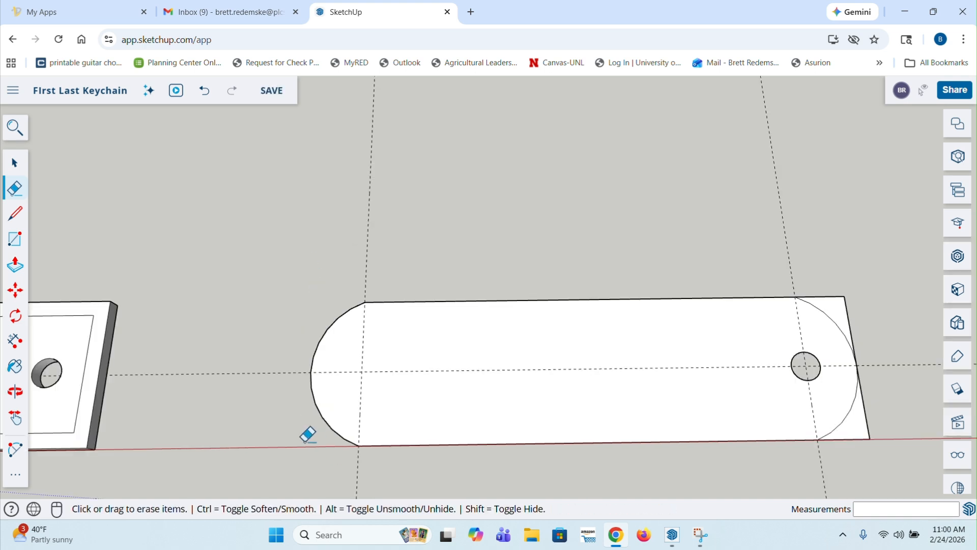
{"action": "left_click", "coordinate": [371, 268]}
{"action": "left_click", "coordinate": [274, 372]}
Step: Erase the square corner edges outside the arc at the holed end of the second keychain
{"action": "scroll", "coordinate": [885, 365], "scroll_direction": "up", "scroll_amount": 2}
{"action": "left_click_drag", "start_coordinate": [832, 279], "coordinate": [848, 286]}
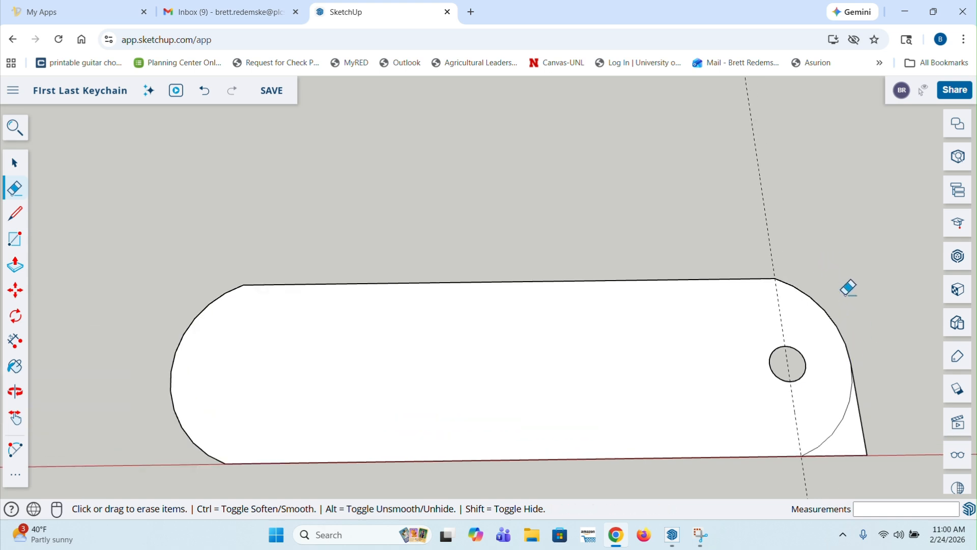
{"action": "left_click", "coordinate": [852, 467]}
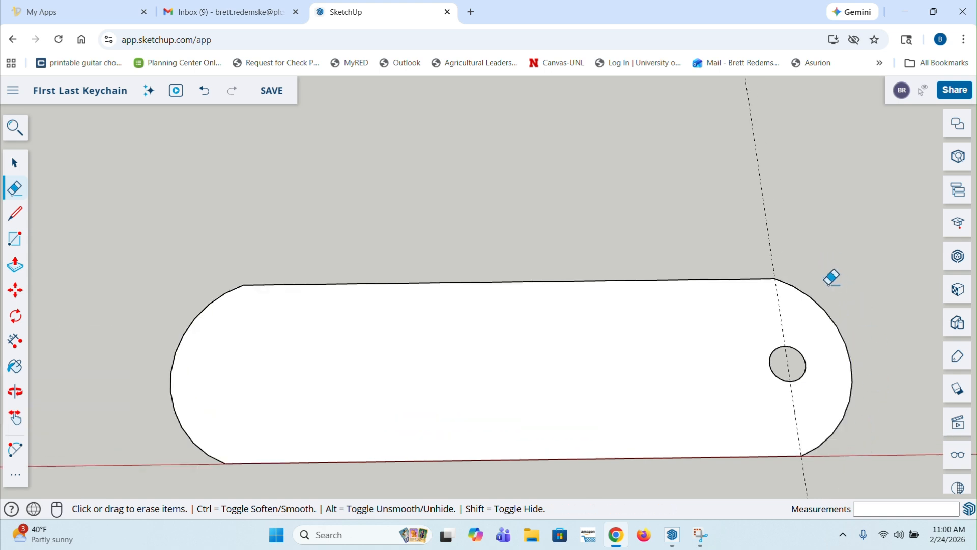
Step: Erase the remaining crosswise guide through the hole and save the model
{"action": "left_click", "coordinate": [771, 253]}
{"action": "key", "text": "space"}
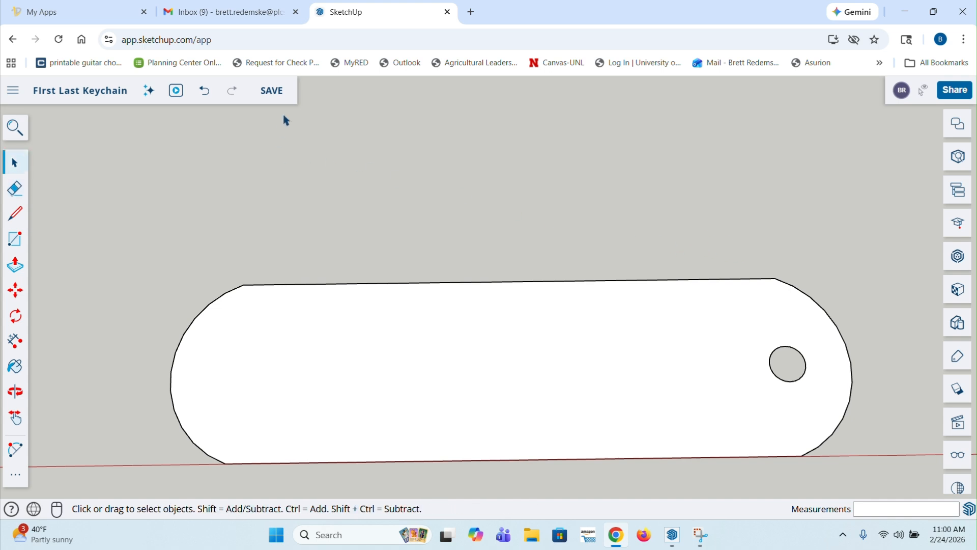
{"action": "left_click", "coordinate": [264, 92]}
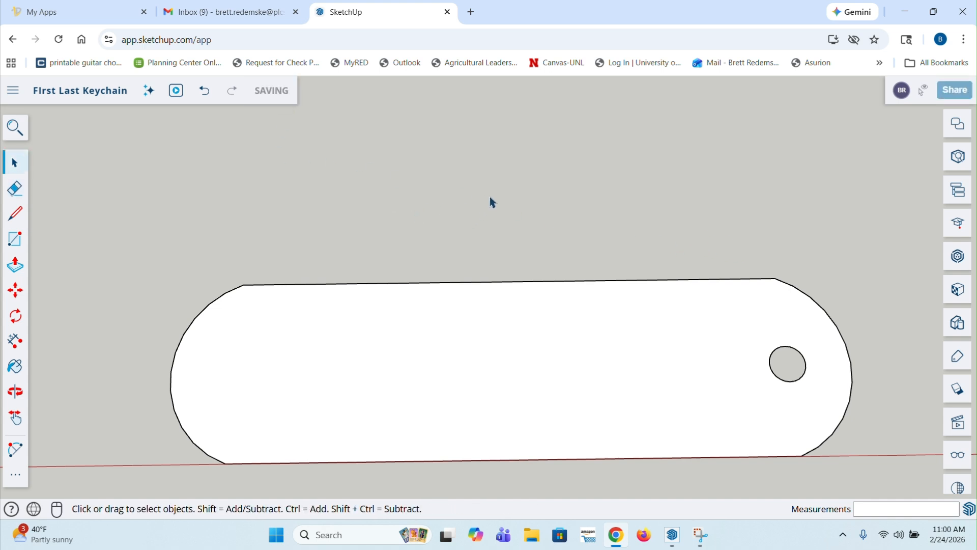
Step: Push/Pull the rounded keychain face up to a thickness of 2 mm
{"action": "scroll", "coordinate": [525, 216], "scroll_direction": "down", "scroll_amount": 1}
{"action": "middle_click_drag", "start_coordinate": [604, 322], "coordinate": [522, 319]}
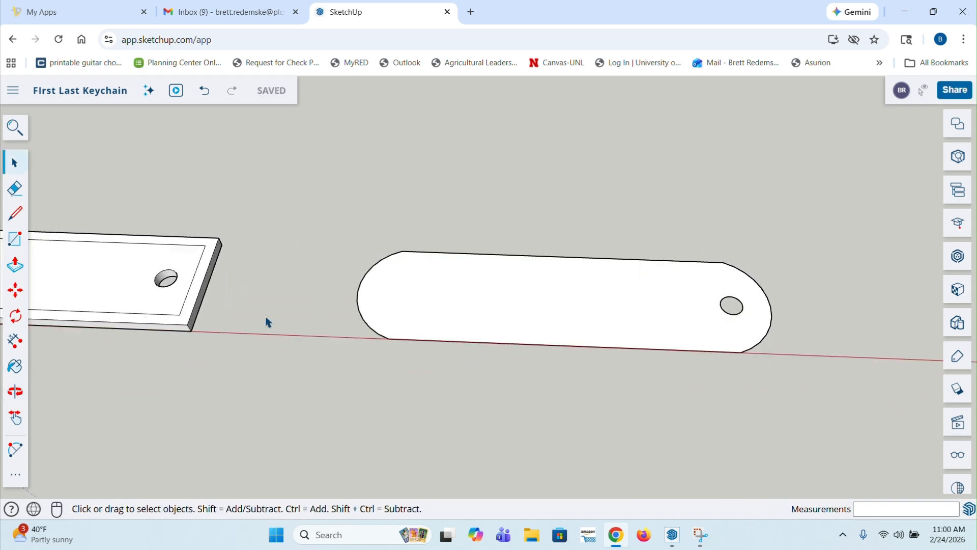
{"action": "middle_click_drag", "start_coordinate": [580, 271], "coordinate": [600, 295]}
{"action": "scroll", "coordinate": [601, 294], "scroll_direction": "up", "scroll_amount": 1}
{"action": "key", "text": "p"}
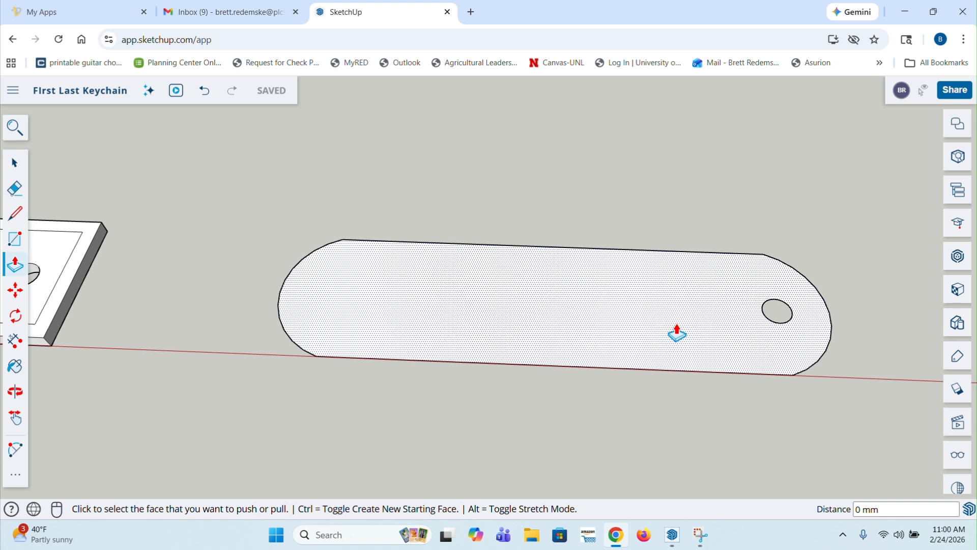
{"action": "left_click", "coordinate": [677, 333]}
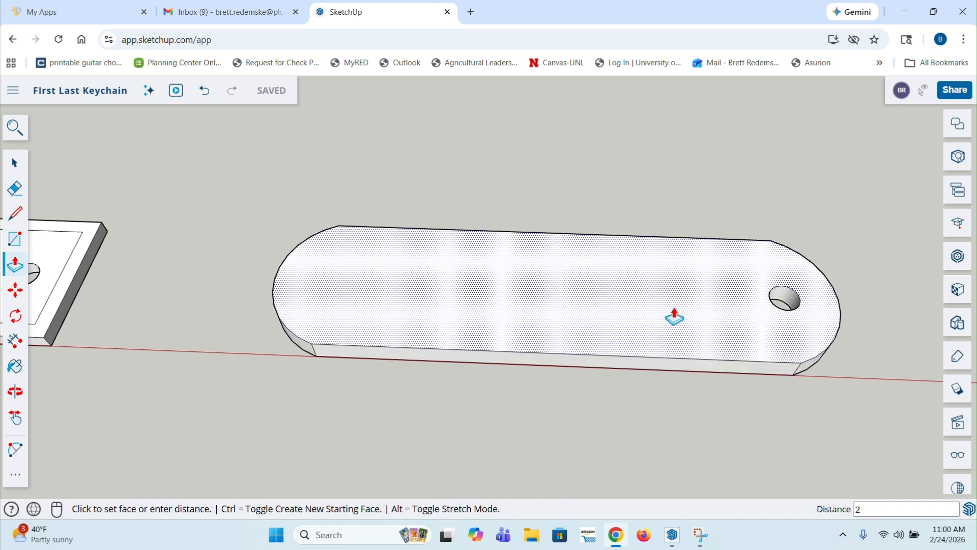
{"action": "key", "text": "Return"}
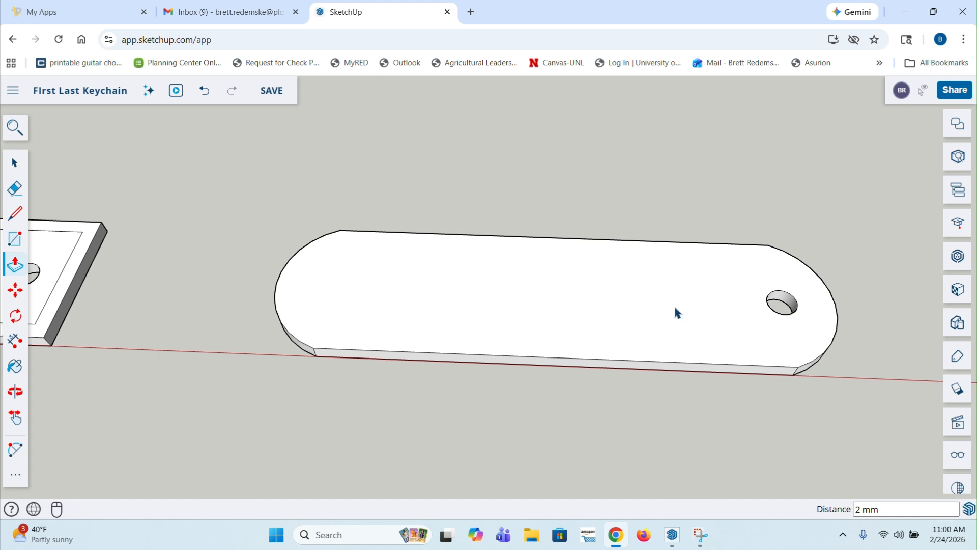
{"action": "scroll", "coordinate": [733, 304], "scroll_direction": "down", "scroll_amount": 3}
{"action": "key", "text": "space"}
Step: Offset the outline of the rounded keychain's top face inward by 2 mm to form a border
{"action": "middle_click_drag", "start_coordinate": [740, 351], "coordinate": [758, 365]}
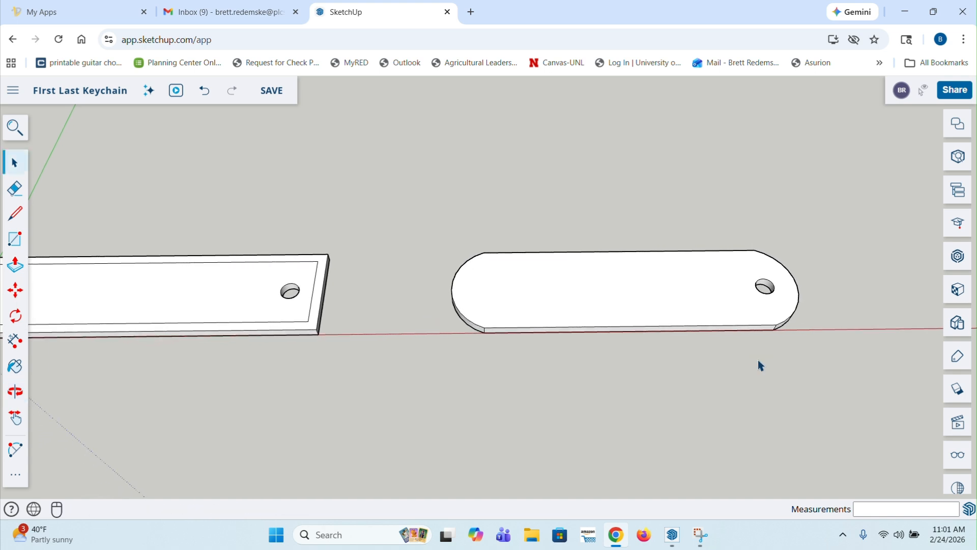
{"action": "scroll", "coordinate": [622, 269], "scroll_direction": "up", "scroll_amount": 3}
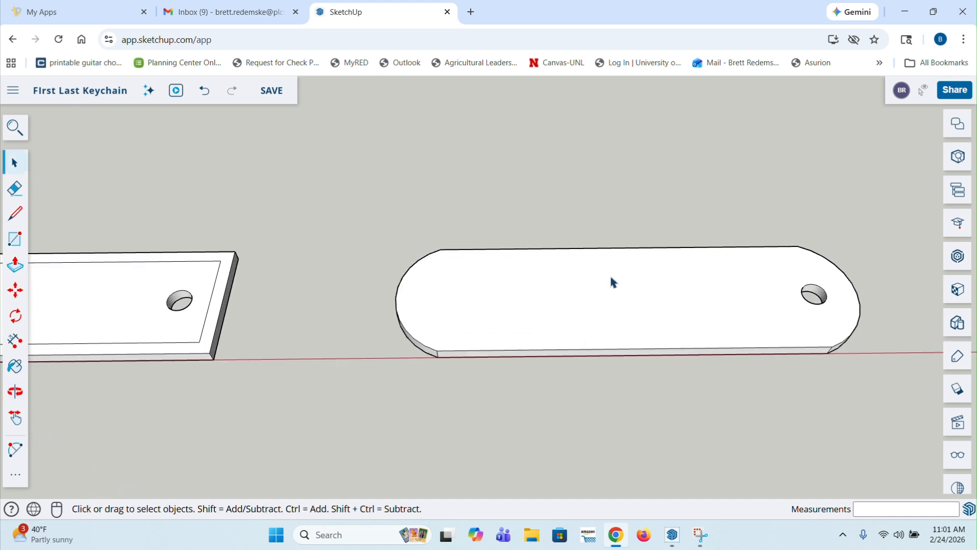
{"action": "left_click", "coordinate": [621, 263]}
{"action": "key", "text": "f"}
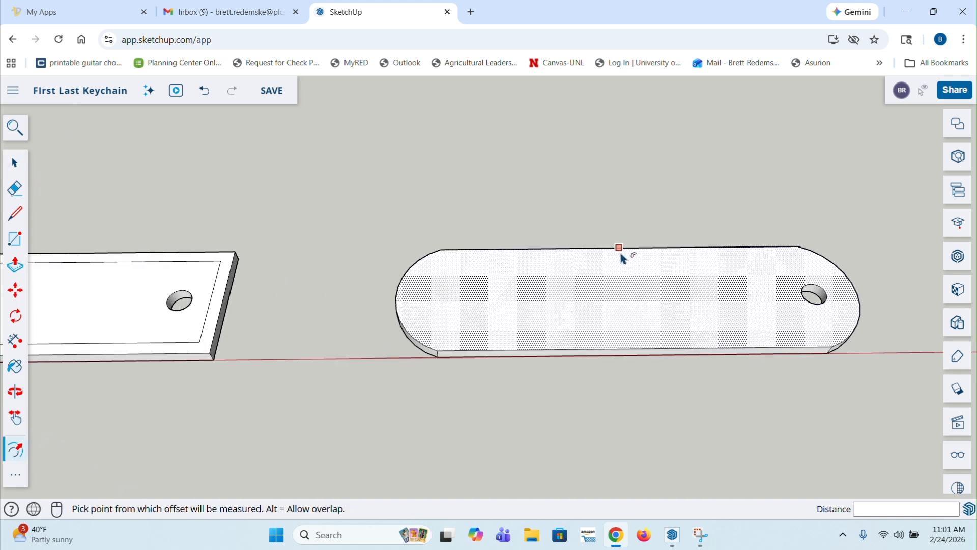
{"action": "left_click", "coordinate": [626, 255]}
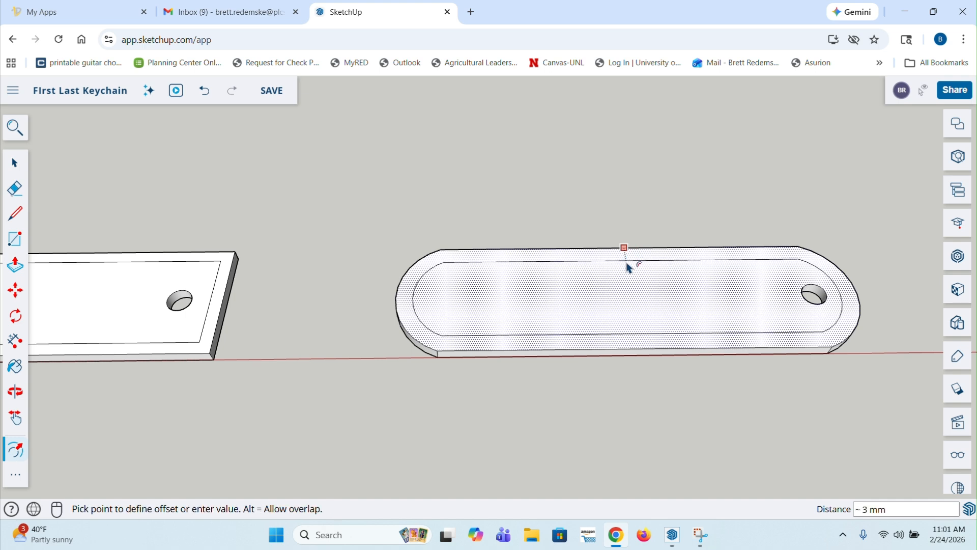
{"action": "type", "text": "2"}
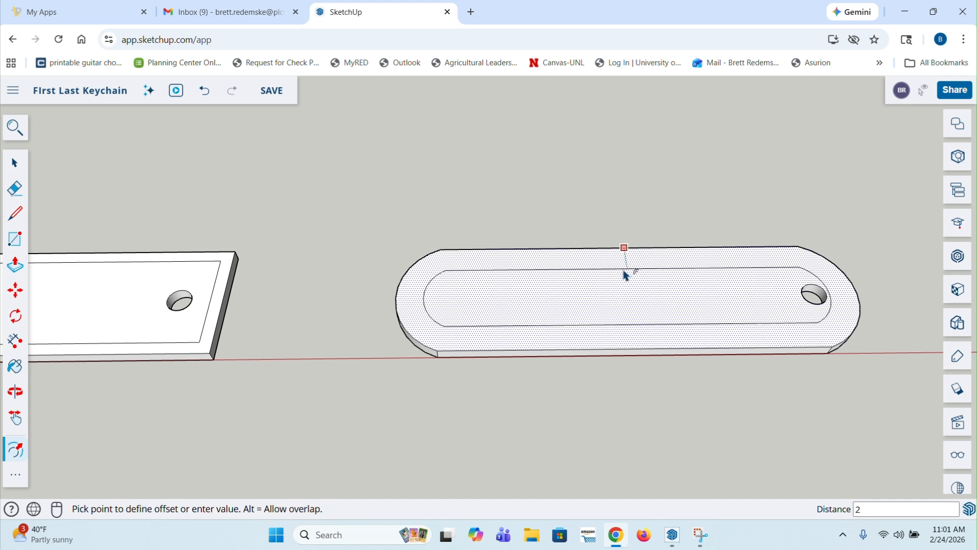
{"action": "key", "text": "Return"}
{"action": "key", "text": "space"}
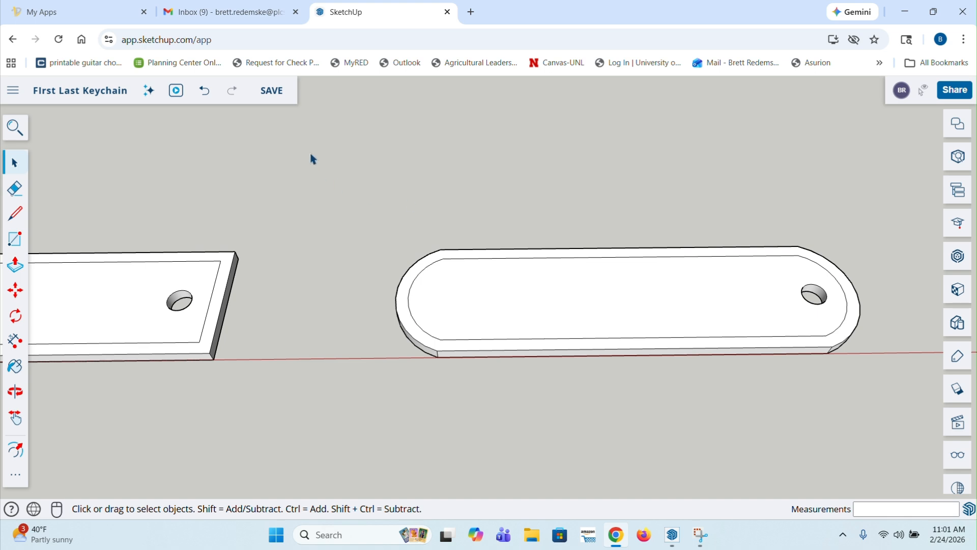
Step: Save the model with the rounded keychain's border added, and view both keychains together
{"action": "left_click", "coordinate": [272, 91]}
{"action": "scroll", "coordinate": [883, 290], "scroll_direction": "down", "scroll_amount": 5}
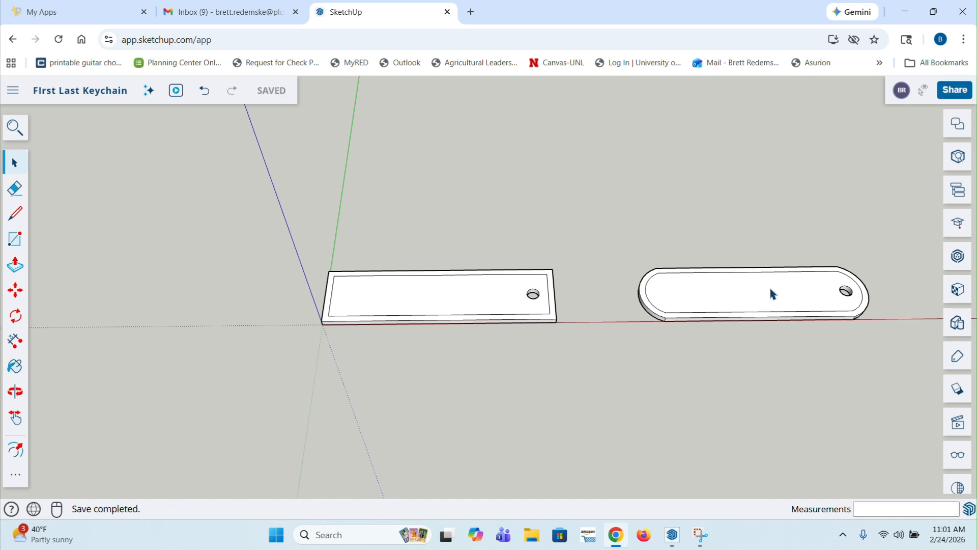
{"action": "scroll", "coordinate": [770, 290], "scroll_direction": "up", "scroll_amount": 1}
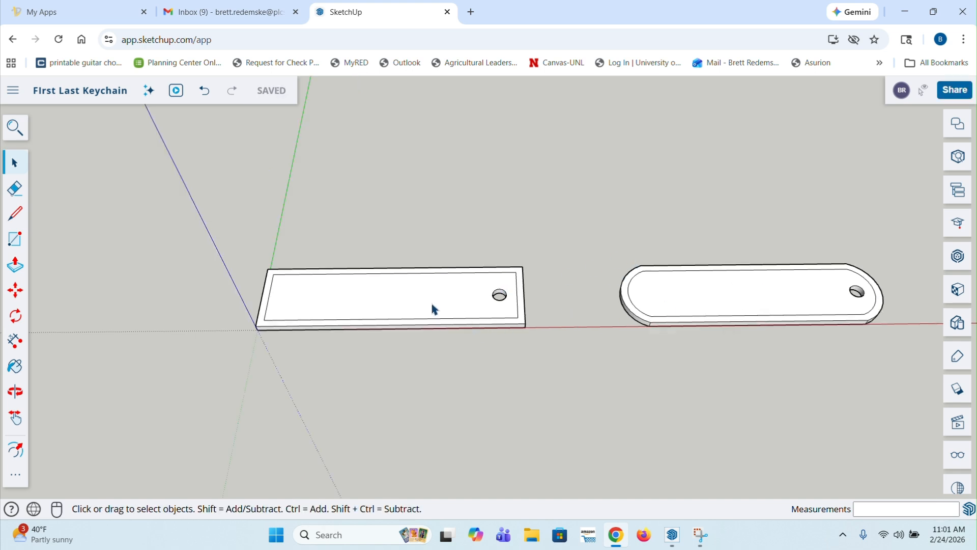
{"action": "scroll", "coordinate": [433, 309], "scroll_direction": "down", "scroll_amount": 2}
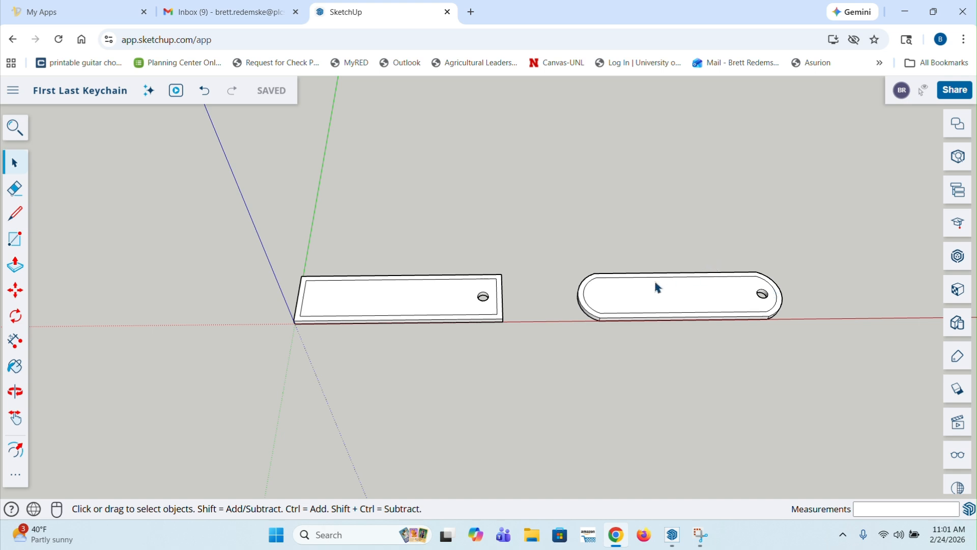
Step: Start a new 3D text for the rounded keychain with the wording "STEM Rocks"
{"action": "scroll", "coordinate": [603, 298], "scroll_direction": "up", "scroll_amount": 1}
{"action": "scroll", "coordinate": [605, 290], "scroll_direction": "up", "scroll_amount": 1}
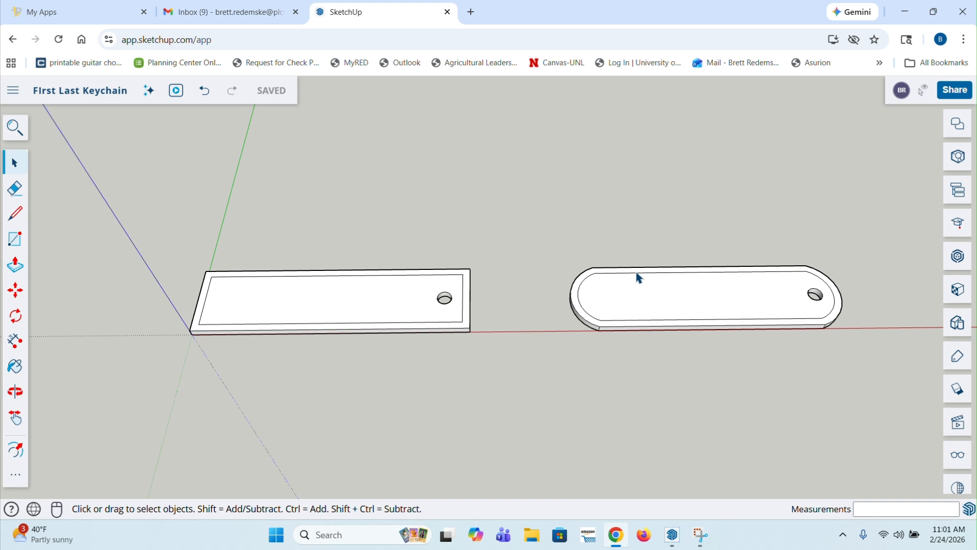
{"action": "scroll", "coordinate": [271, 280], "scroll_direction": "down", "scroll_amount": 2}
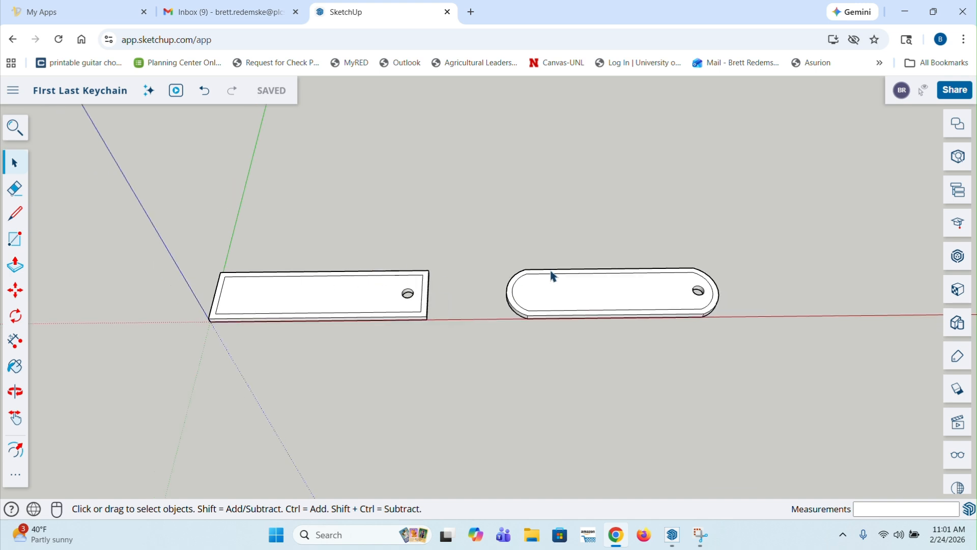
{"action": "scroll", "coordinate": [618, 293], "scroll_direction": "up", "scroll_amount": 2}
{"action": "scroll", "coordinate": [620, 294], "scroll_direction": "up", "scroll_amount": 2}
{"action": "middle_click_drag", "start_coordinate": [665, 324], "coordinate": [642, 239]}
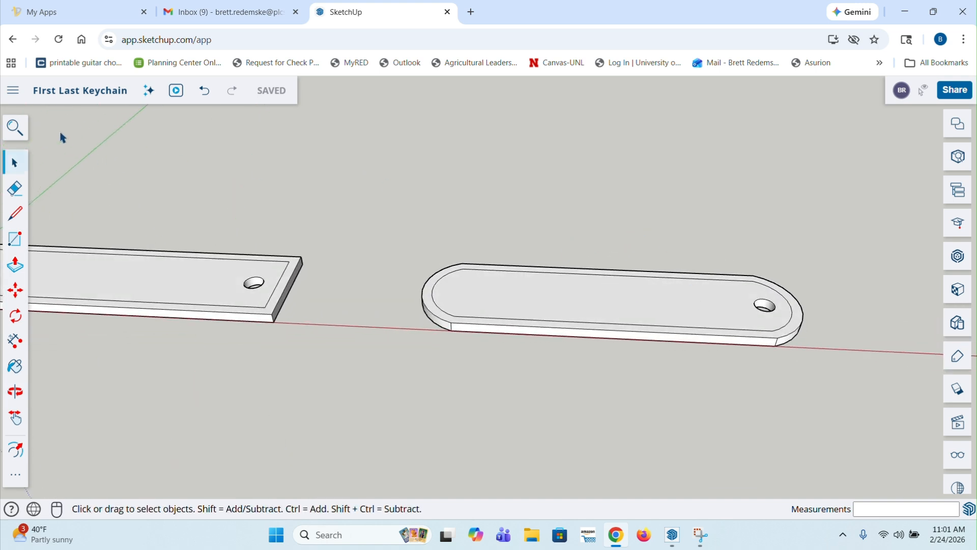
{"action": "left_click", "coordinate": [20, 482]}
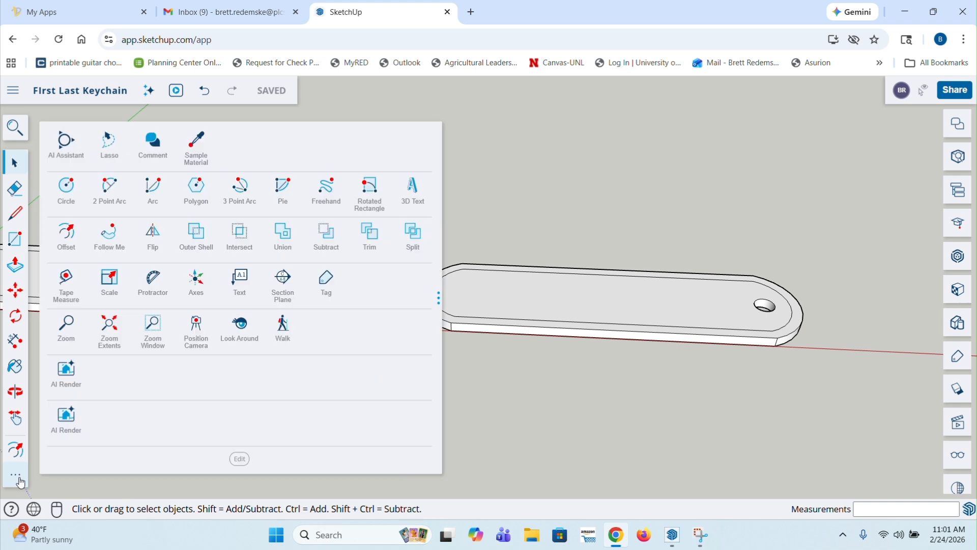
{"action": "left_click", "coordinate": [414, 198]}
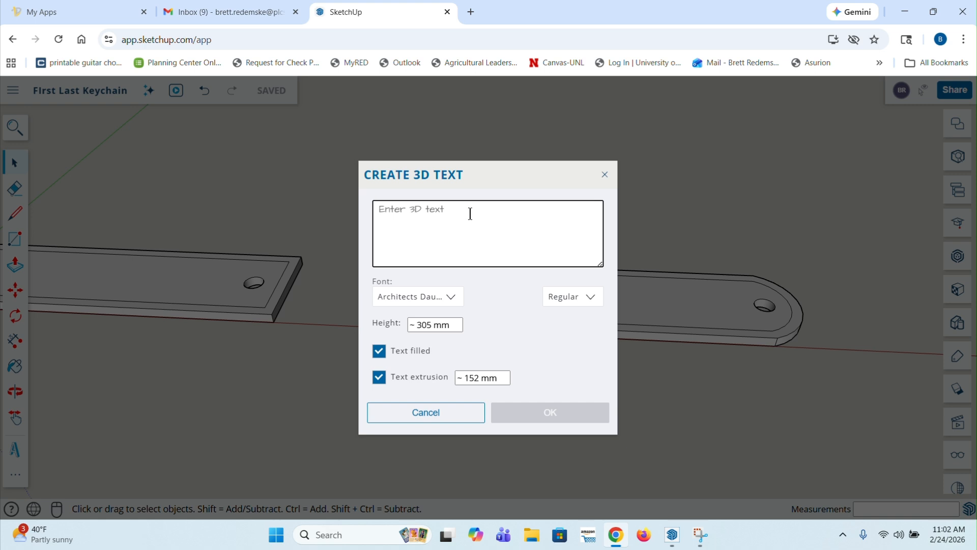
{"action": "type", "text": "STEM R"}
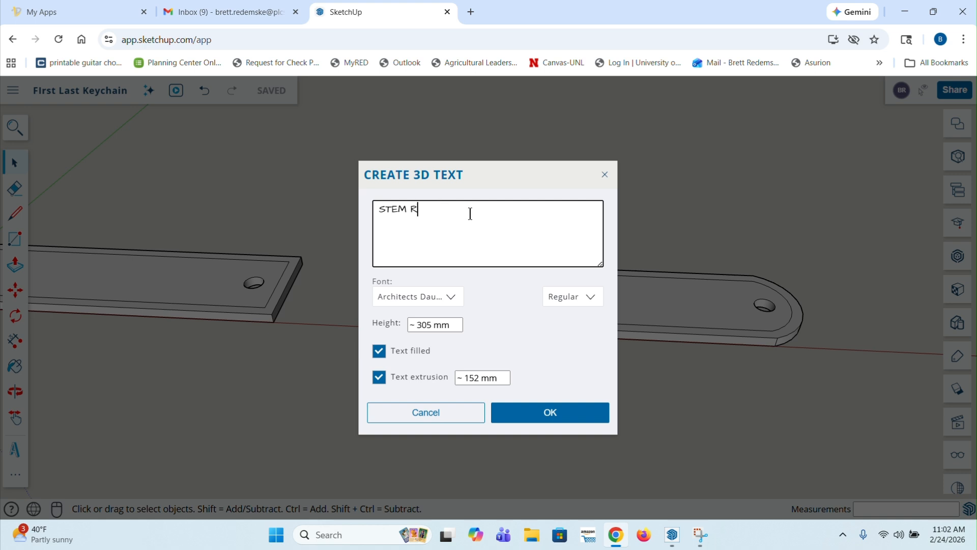
{"action": "type", "text": "Ocksocks"}
Step: Try the Concert One and Roboto fonts for the 3D text, and set its font to Oswald
{"action": "left_click", "coordinate": [451, 297]}
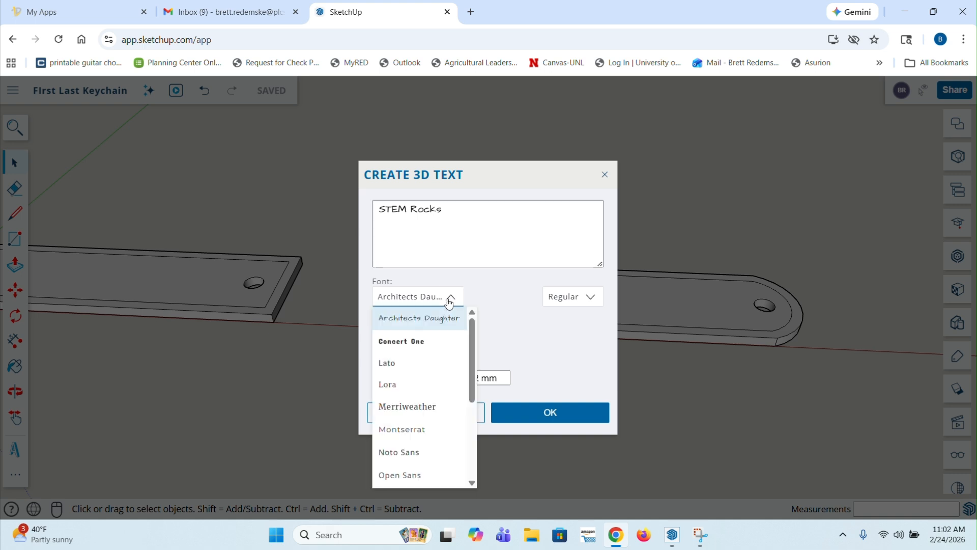
{"action": "left_click", "coordinate": [431, 342]}
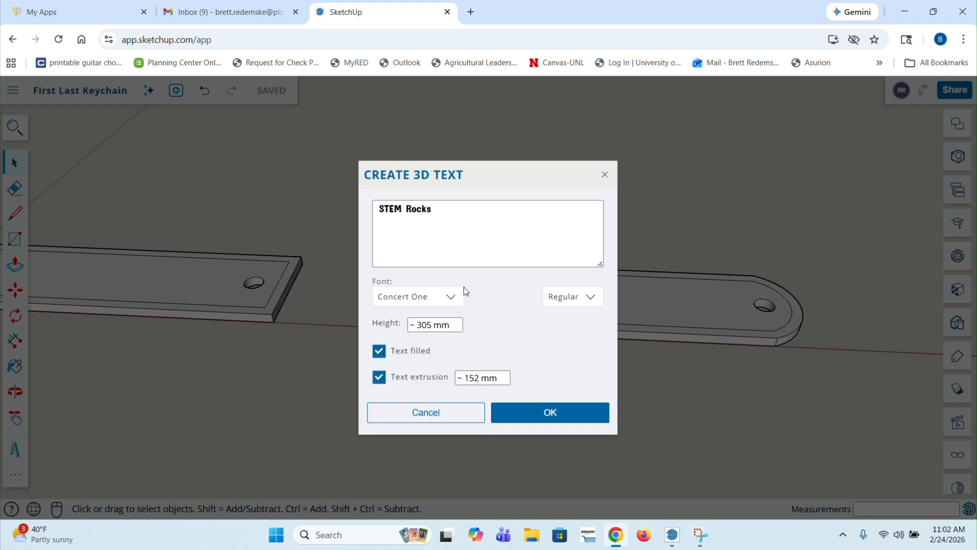
{"action": "left_click", "coordinate": [456, 301]}
{"action": "scroll", "coordinate": [441, 364], "scroll_direction": "down", "scroll_amount": 5}
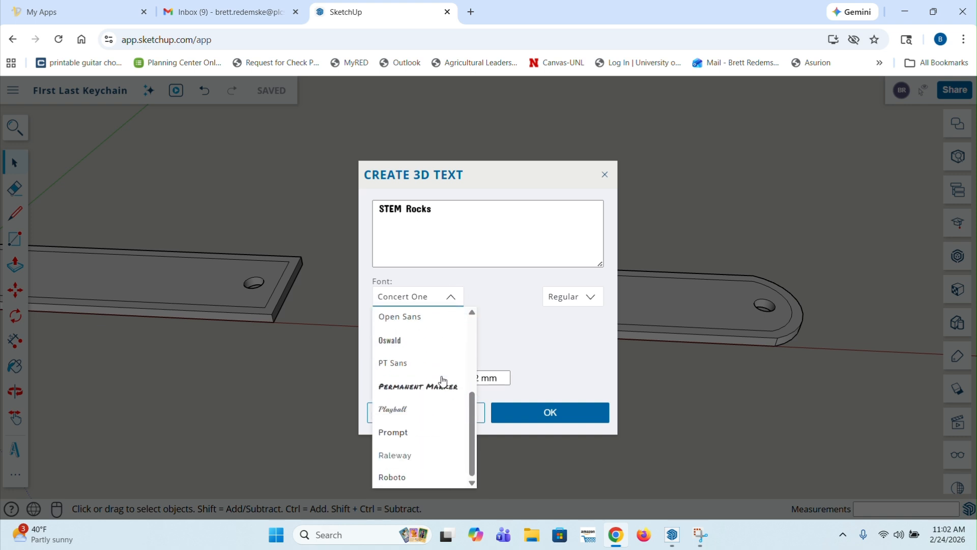
{"action": "left_click", "coordinate": [418, 337]}
{"action": "left_click", "coordinate": [453, 297]}
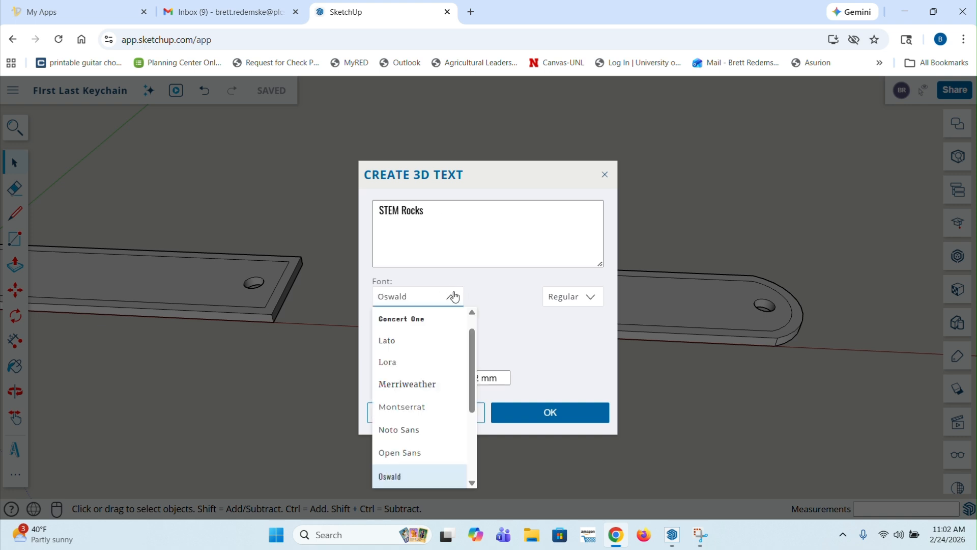
{"action": "scroll", "coordinate": [437, 400], "scroll_direction": "down", "scroll_amount": 3}
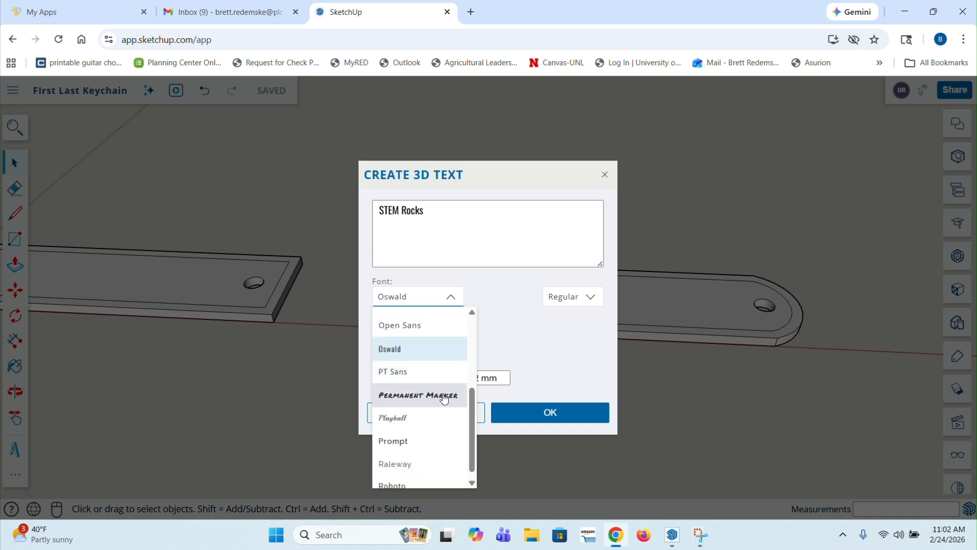
{"action": "scroll", "coordinate": [438, 412], "scroll_direction": "down", "scroll_amount": 1}
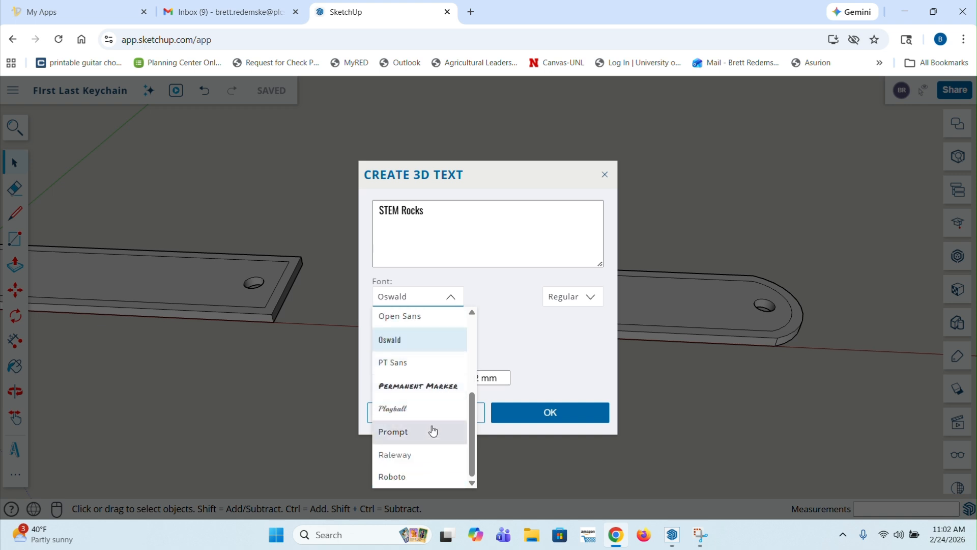
{"action": "left_click", "coordinate": [444, 477]}
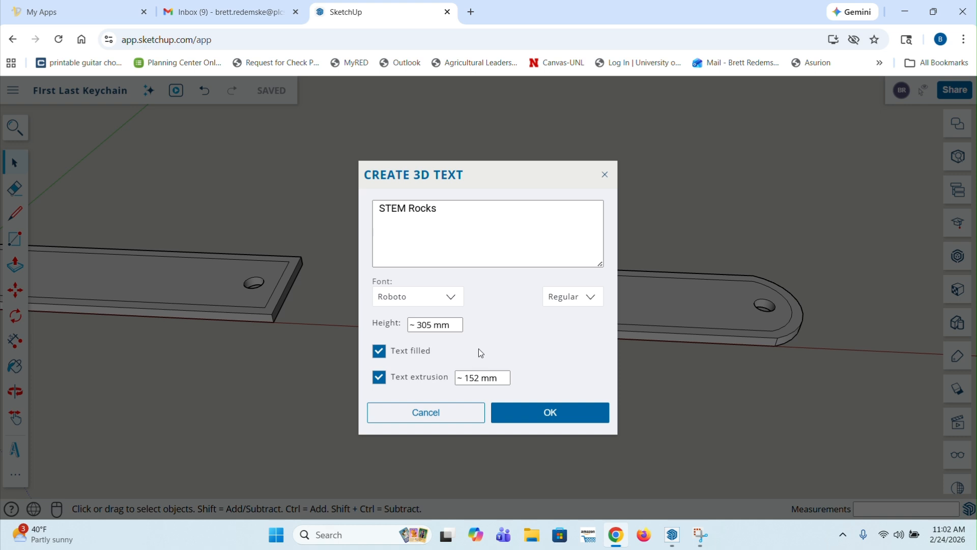
{"action": "left_click", "coordinate": [451, 299]}
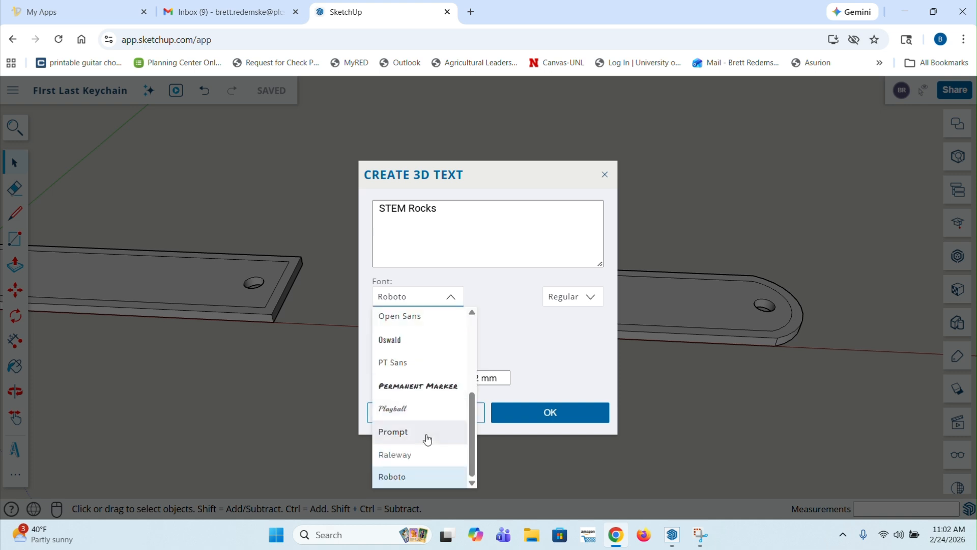
{"action": "scroll", "coordinate": [432, 432], "scroll_direction": "up", "scroll_amount": 3}
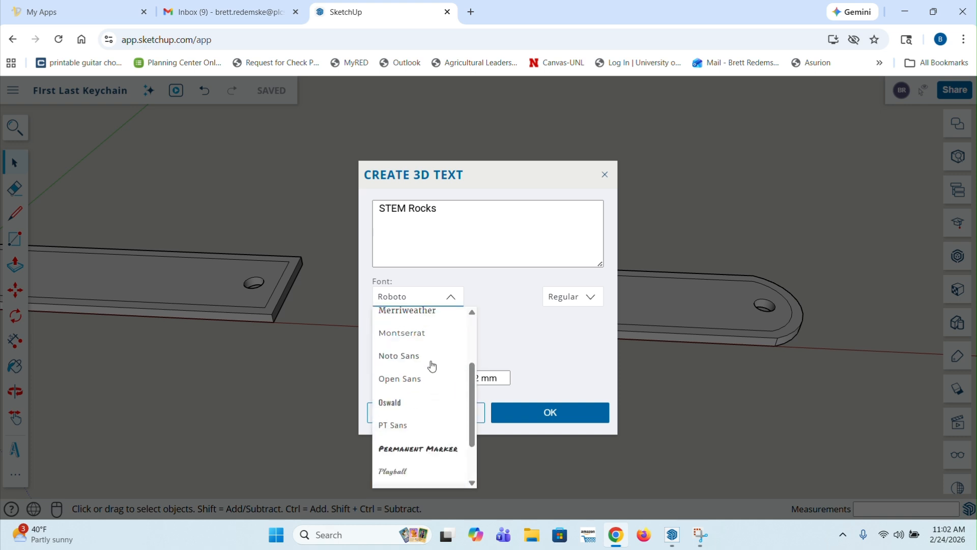
{"action": "left_click", "coordinate": [417, 404]}
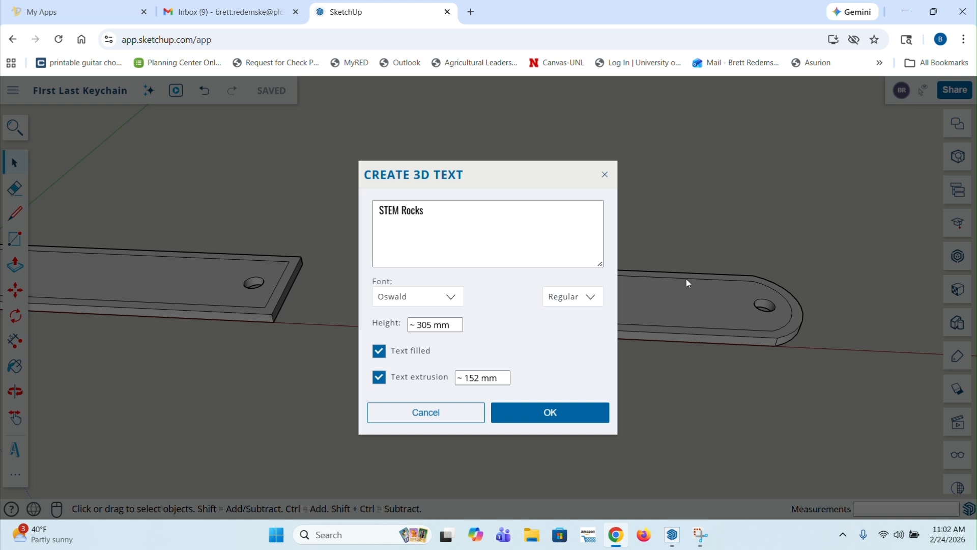
Step: Set the 3D text's height to 12 mm, its extrusion to 2 mm and its style to Bold
{"action": "left_click", "coordinate": [453, 326]}
{"action": "triple_click", "coordinate": [453, 326]}
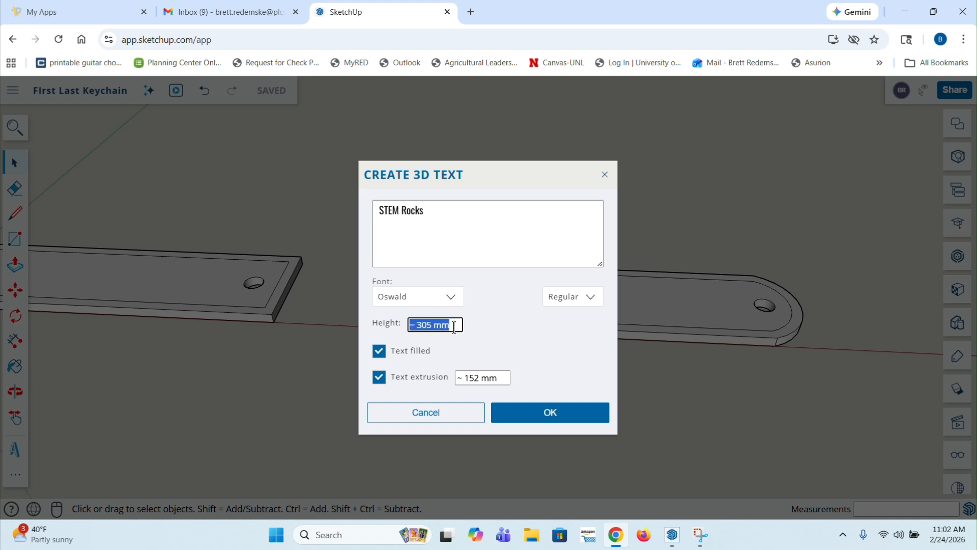
{"action": "type", "text": "12"}
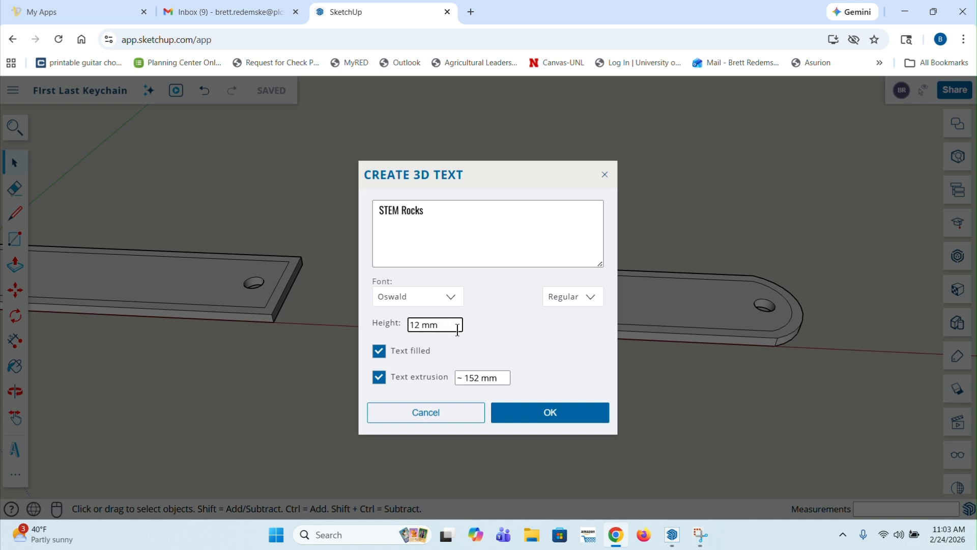
{"action": "left_click", "coordinate": [498, 380]}
{"action": "triple_click", "coordinate": [500, 377]}
{"action": "type", "text": "2"}
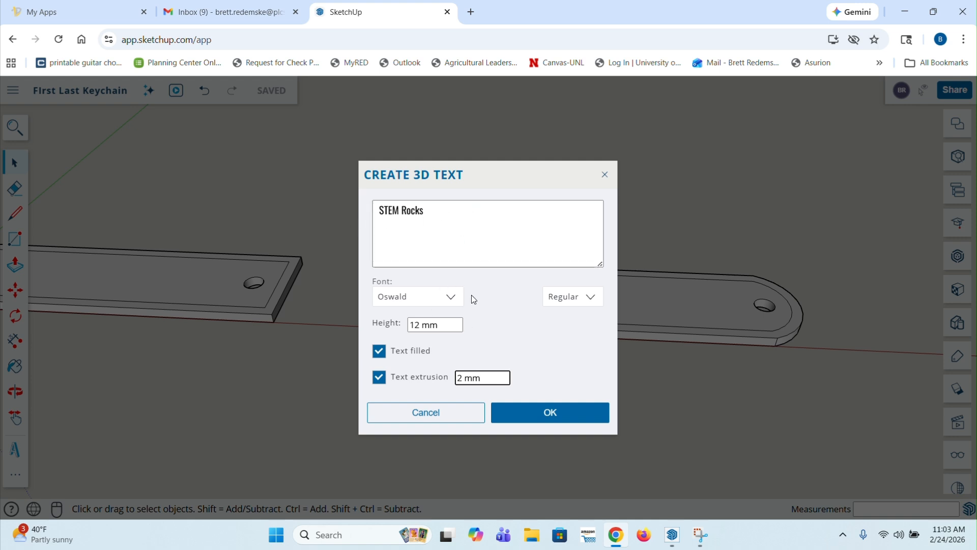
{"action": "left_click", "coordinate": [590, 297]}
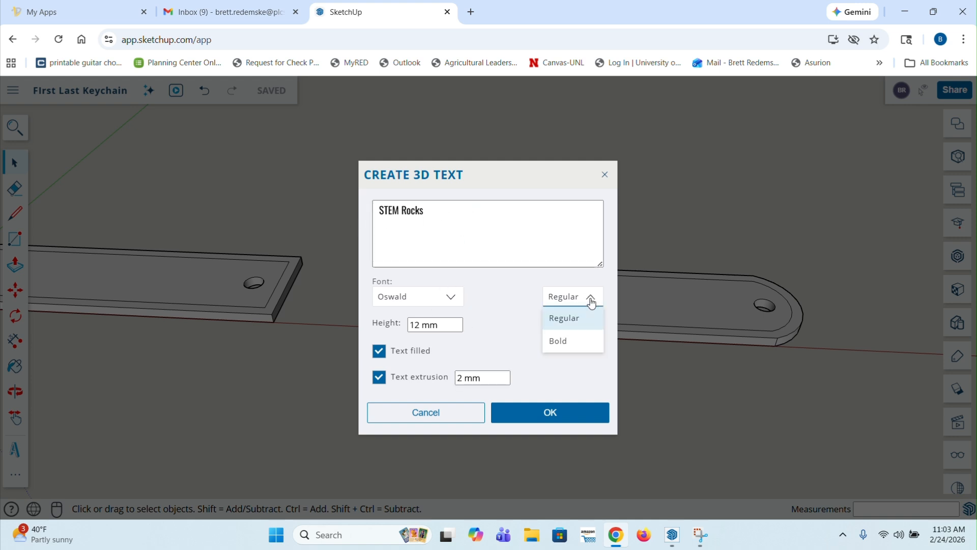
{"action": "left_click", "coordinate": [577, 346]}
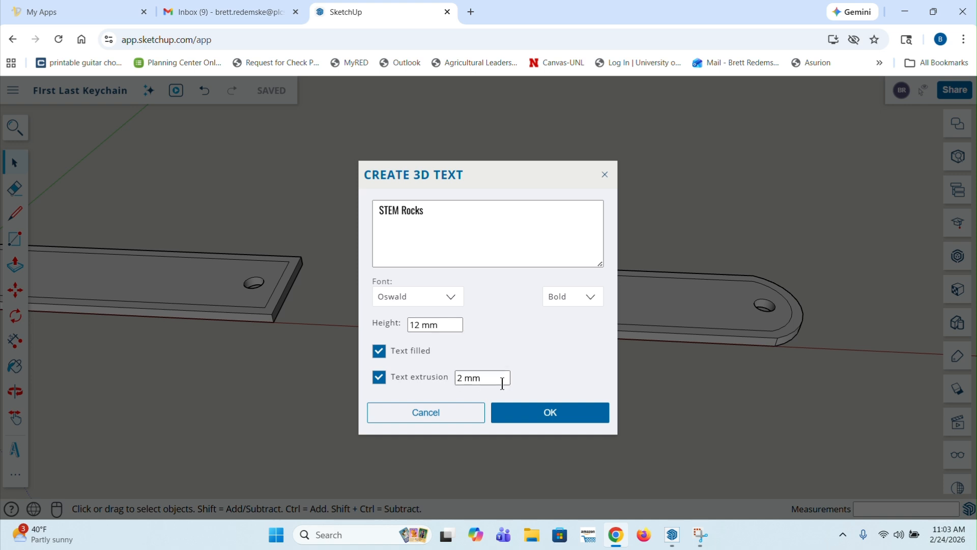
Step: Create the 3D text and place it flat on the rounded keychain's top face, starting near the end opposite the hole
{"action": "left_click", "coordinate": [549, 420]}
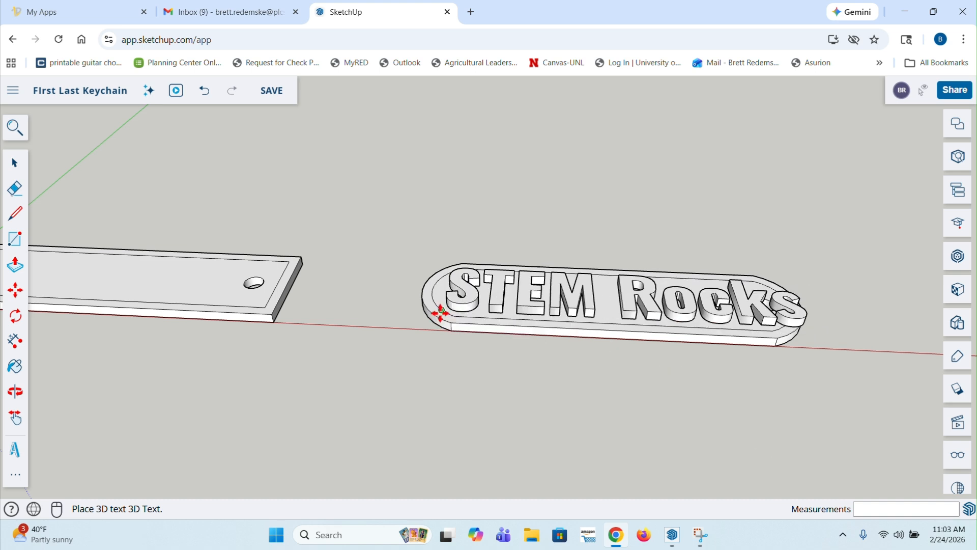
{"action": "left_click", "coordinate": [447, 308]}
{"action": "middle_click_drag", "start_coordinate": [447, 308], "coordinate": [705, 241]}
{"action": "scroll", "coordinate": [540, 291], "scroll_direction": "up", "scroll_amount": 5}
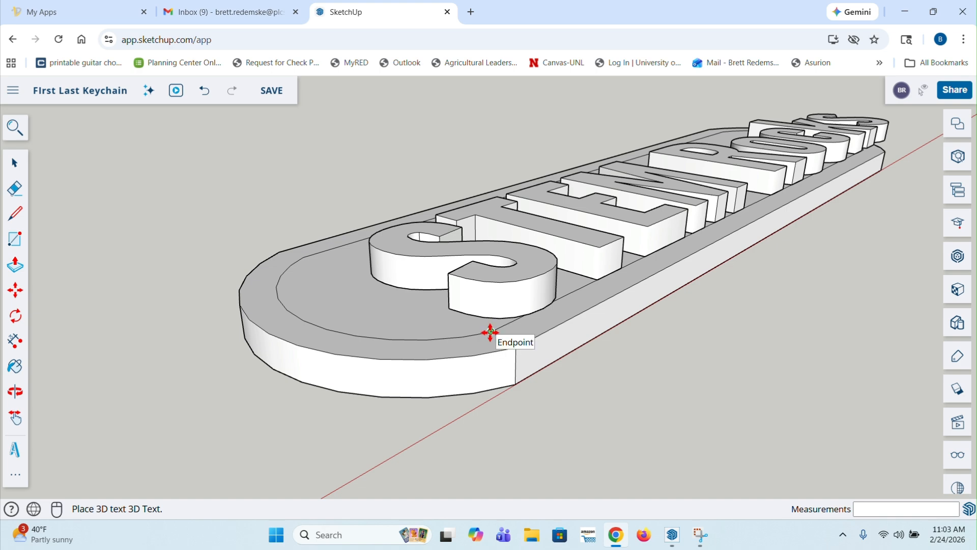
{"action": "left_click", "coordinate": [489, 332]}
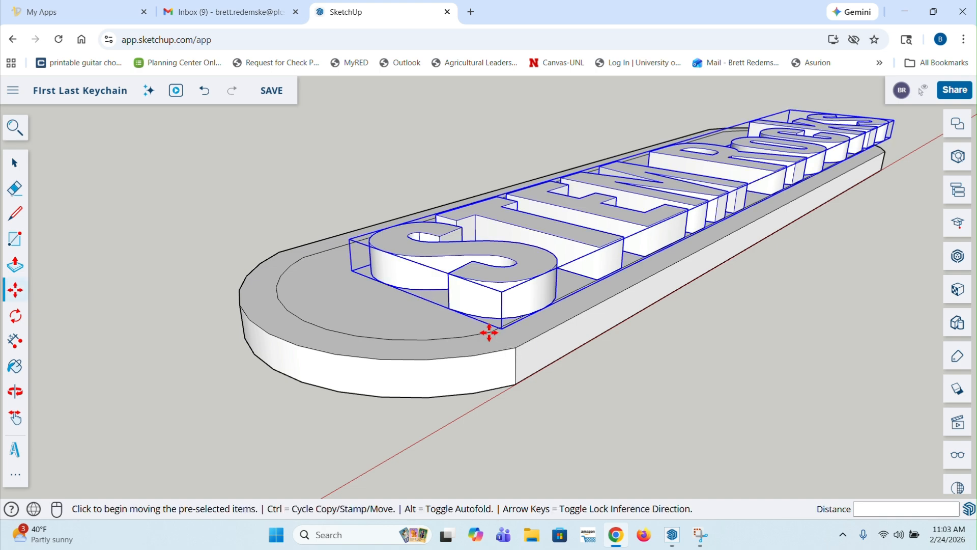
Step: Move the "STEM Rocks" text about 2 mm across the keychain's width, away from the long border edge nearest its baseline
{"action": "key", "text": "o"}
{"action": "left_click_drag", "start_coordinate": [490, 332], "coordinate": [725, 370]}
{"action": "key", "text": "m"}
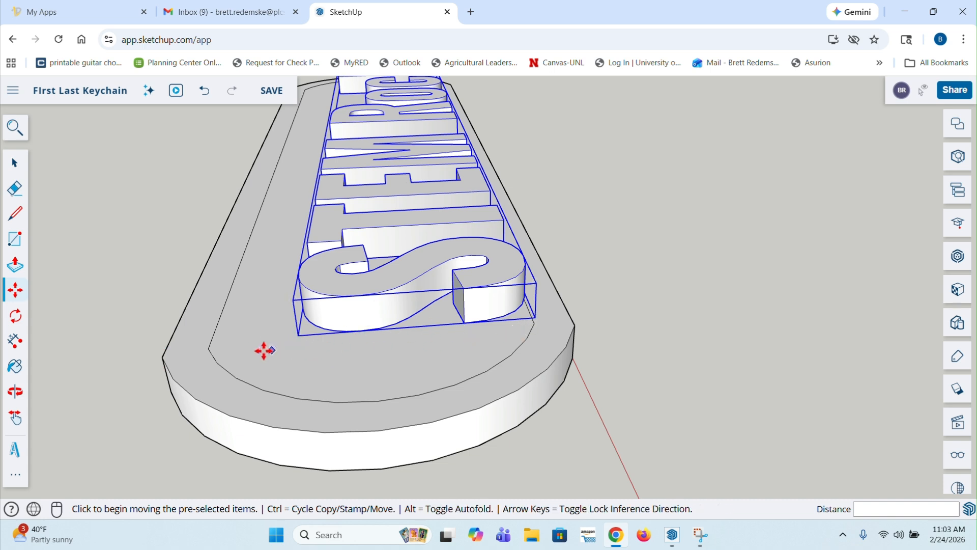
{"action": "left_click", "coordinate": [537, 314]}
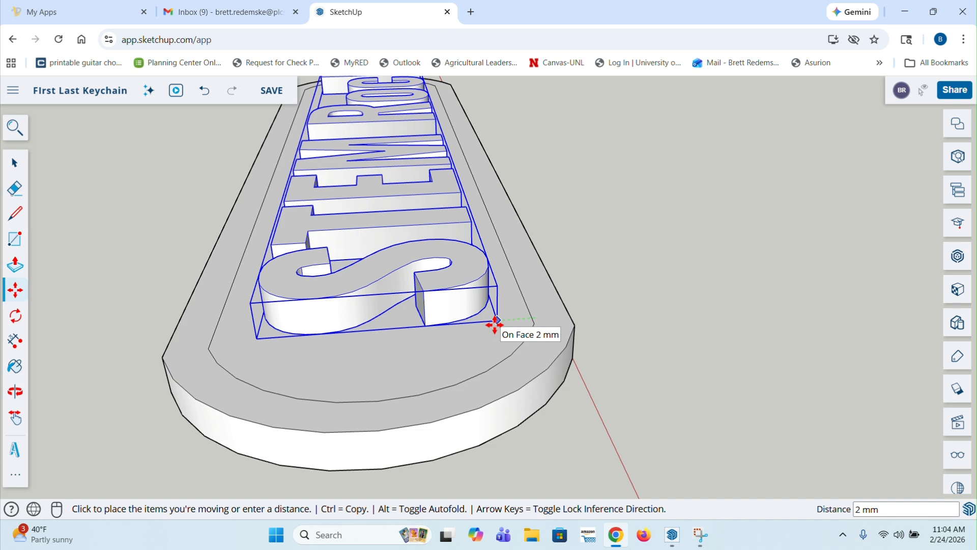
{"action": "left_click", "coordinate": [495, 325]}
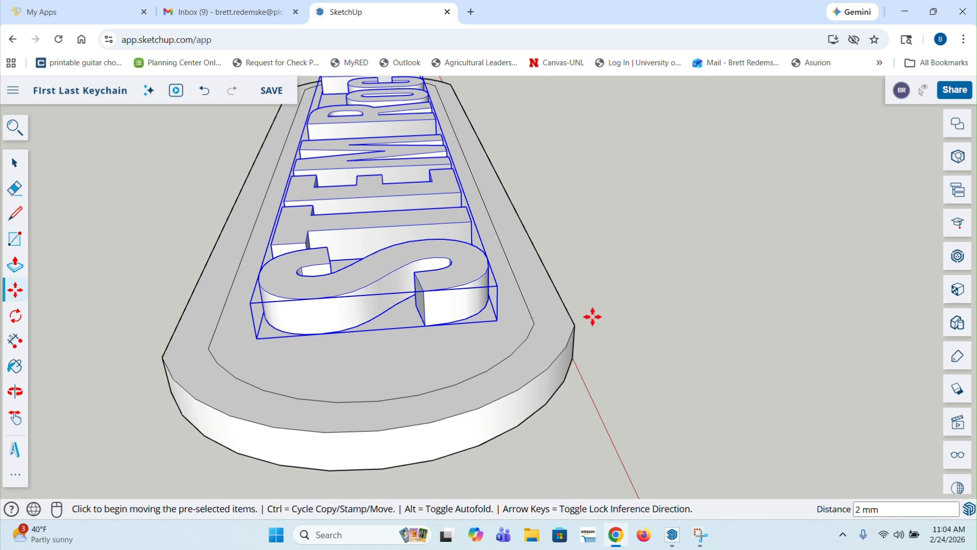
Step: Move the "STEM Rocks" text slightly along the keychain's length toward the rounded end opposite the keyring hole
{"action": "key", "text": "o"}
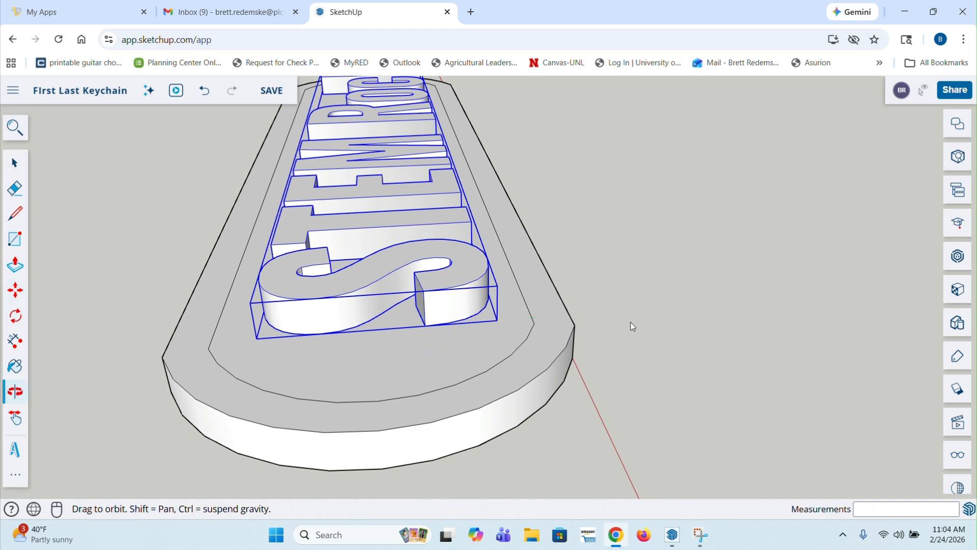
{"action": "middle_click_drag", "start_coordinate": [631, 322], "coordinate": [317, 386]}
{"action": "key", "text": "space"}
{"action": "scroll", "coordinate": [301, 377], "scroll_direction": "down", "scroll_amount": 5}
{"action": "middle_click_drag", "start_coordinate": [482, 299], "coordinate": [385, 466]}
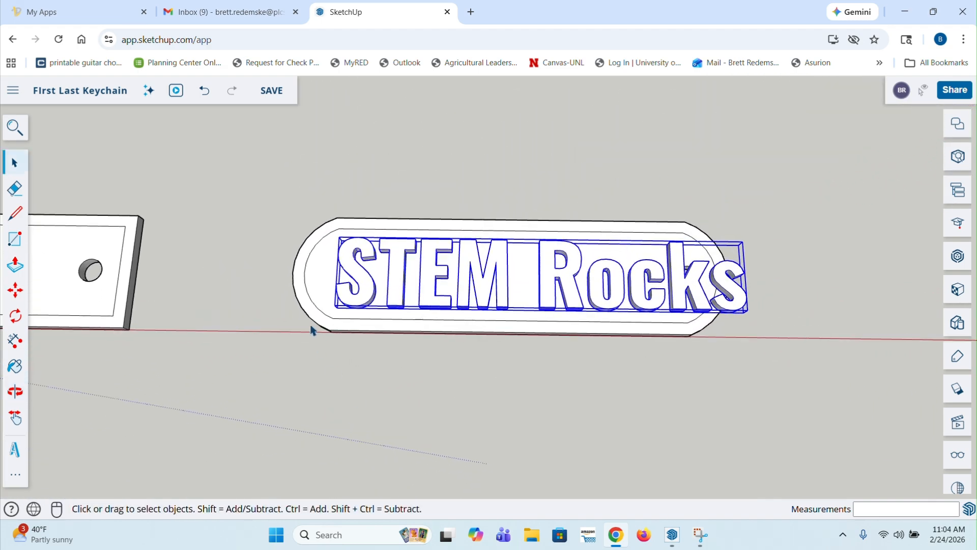
{"action": "scroll", "coordinate": [294, 327], "scroll_direction": "up", "scroll_amount": 6}
{"action": "middle_click_drag", "start_coordinate": [295, 331], "coordinate": [427, 253]}
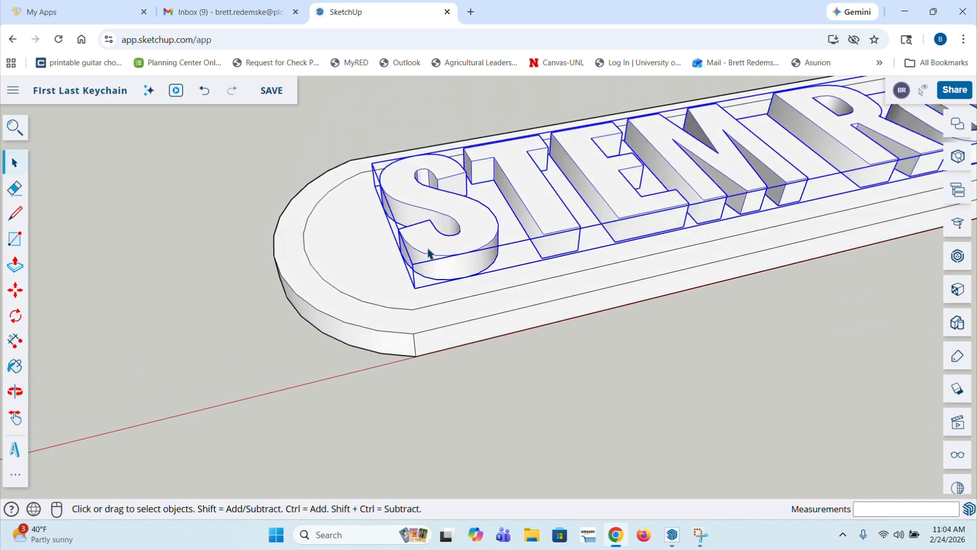
{"action": "key", "text": "m"}
{"action": "left_click", "coordinate": [414, 290]}
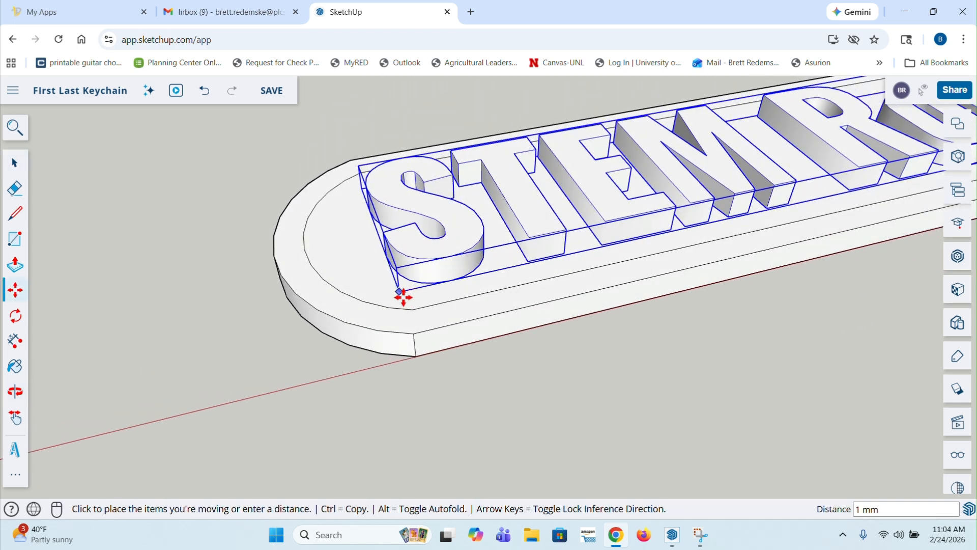
{"action": "middle_click_drag", "start_coordinate": [389, 300], "coordinate": [268, 368]}
{"action": "scroll", "coordinate": [242, 312], "scroll_direction": "down", "scroll_amount": 5}
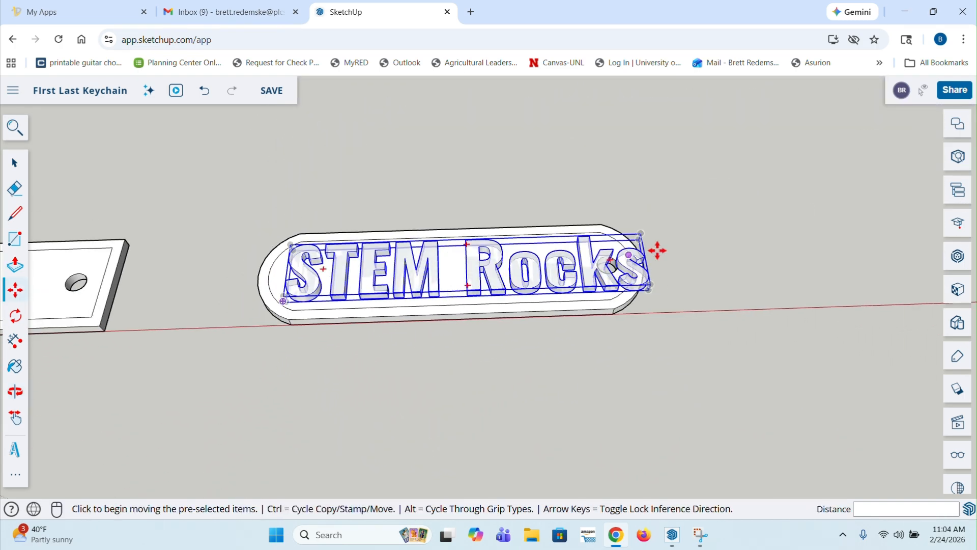
Step: Save the model with the text on the rounded keychain, and inspect the last letters around the keyring hole
{"action": "scroll", "coordinate": [636, 284], "scroll_direction": "up", "scroll_amount": 5}
{"action": "key", "text": "space"}
{"action": "scroll", "coordinate": [674, 264], "scroll_direction": "down", "scroll_amount": 2}
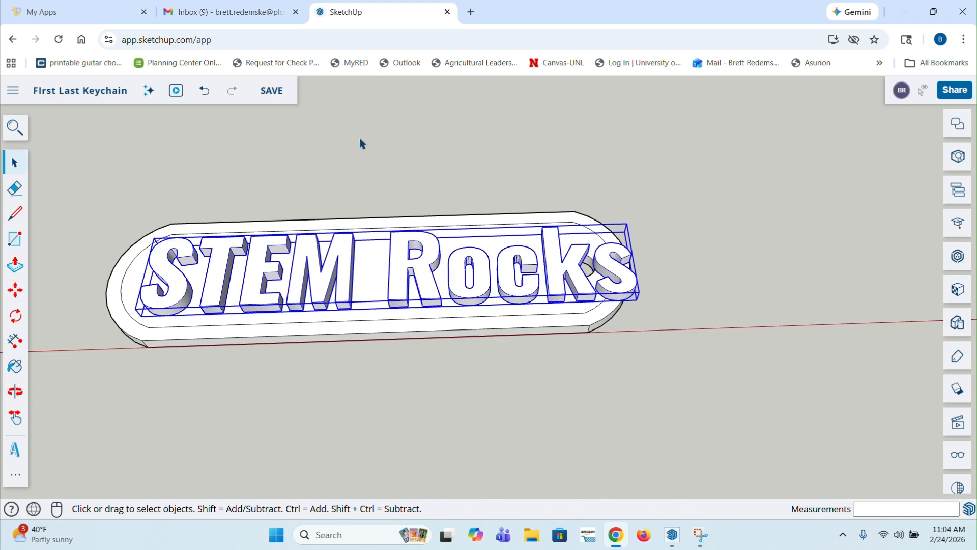
{"action": "left_click", "coordinate": [262, 90]}
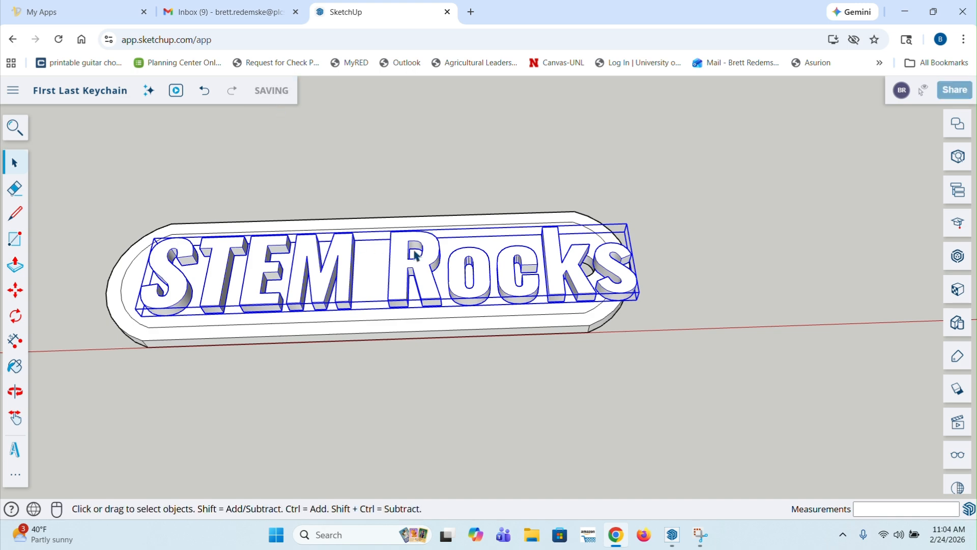
{"action": "scroll", "coordinate": [649, 283], "scroll_direction": "up", "scroll_amount": 3}
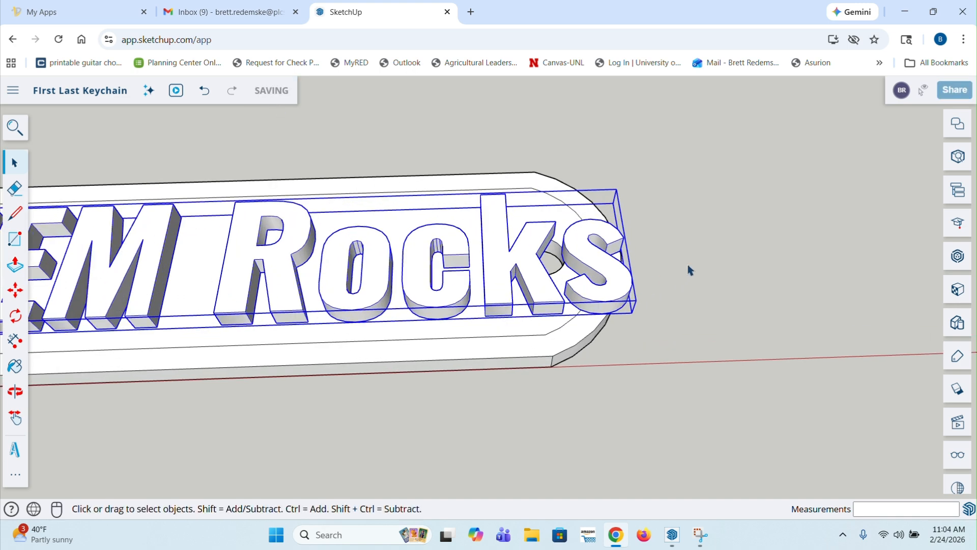
Step: Scale the "STEM Rocks" text shorter along its length only, so its last letter clears the keyring hole on the rounded keychain
{"action": "scroll", "coordinate": [692, 271], "scroll_direction": "down", "scroll_amount": 3}
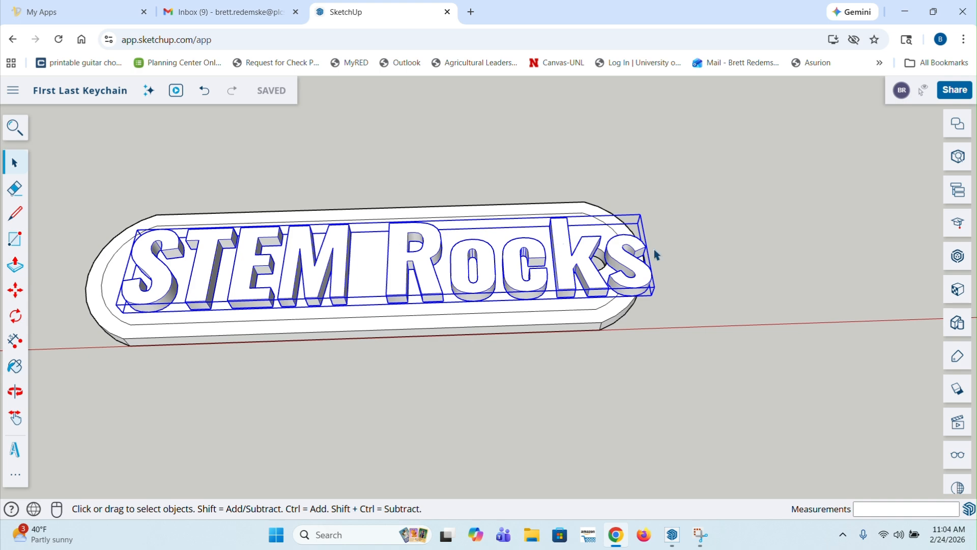
{"action": "middle_click_drag", "start_coordinate": [713, 289], "coordinate": [604, 185]}
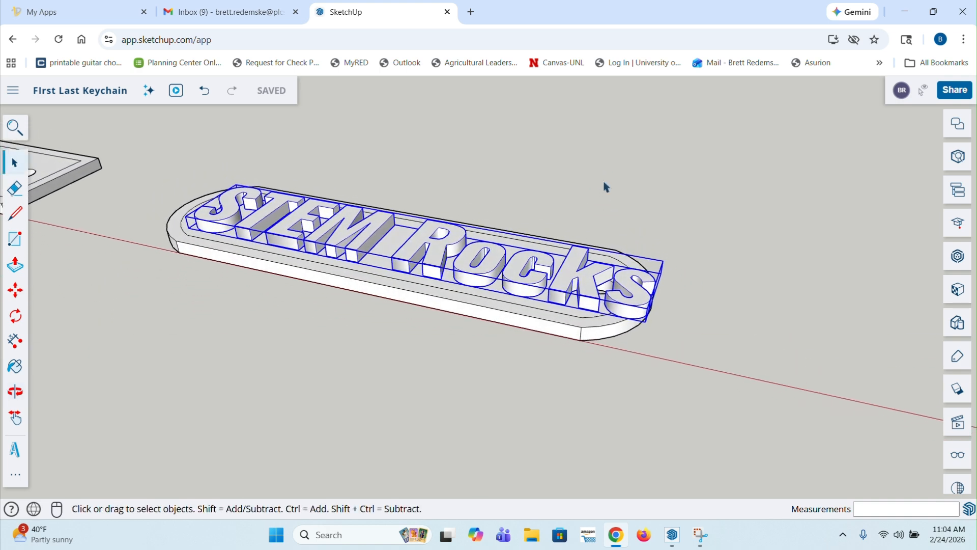
{"action": "scroll", "coordinate": [680, 327], "scroll_direction": "up", "scroll_amount": 3}
{"action": "scroll", "coordinate": [634, 270], "scroll_direction": "up", "scroll_amount": 2}
{"action": "scroll", "coordinate": [665, 290], "scroll_direction": "down", "scroll_amount": 2}
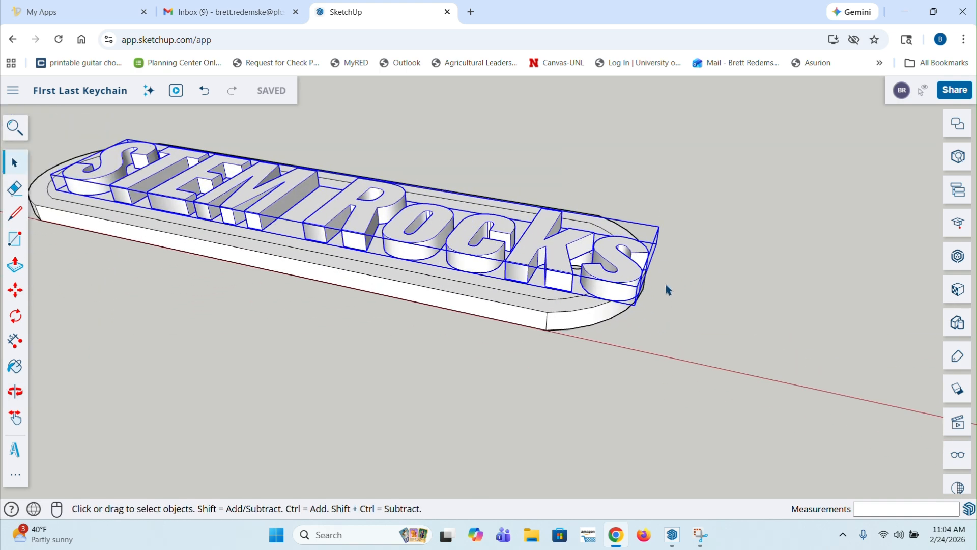
{"action": "middle_click_drag", "start_coordinate": [661, 301], "coordinate": [631, 288]}
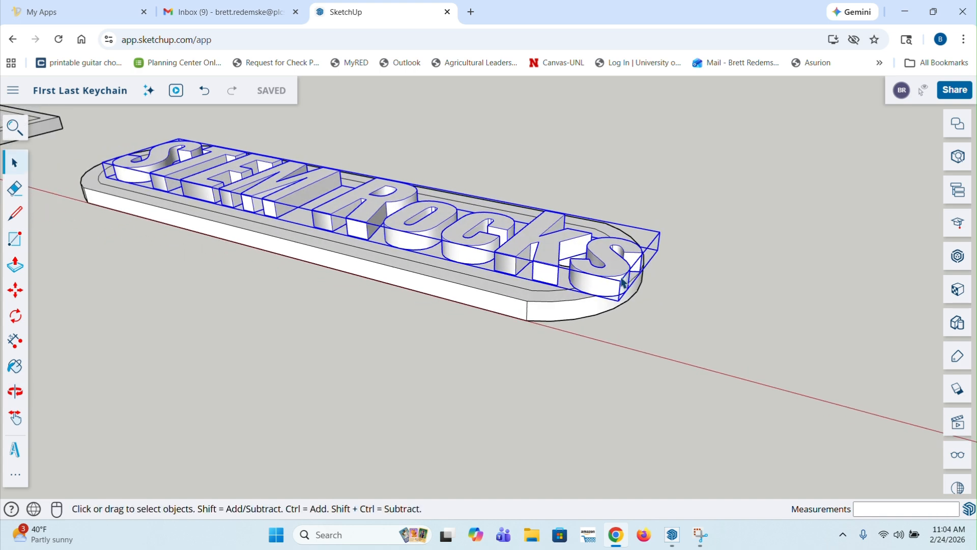
{"action": "scroll", "coordinate": [630, 289], "scroll_direction": "up", "scroll_amount": 2}
{"action": "key", "text": "s"}
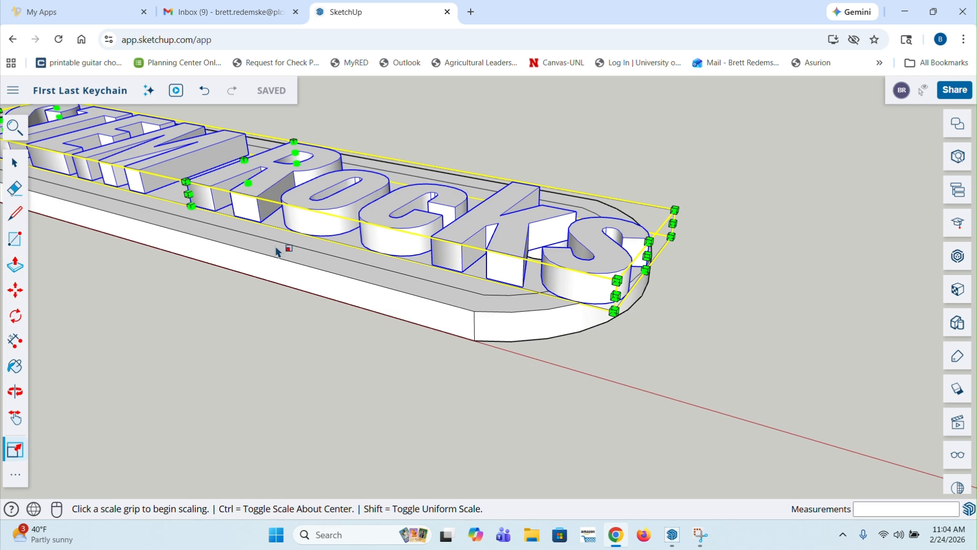
{"action": "middle_click_drag", "start_coordinate": [279, 252], "coordinate": [752, 219]}
{"action": "scroll", "coordinate": [752, 219], "scroll_direction": "down", "scroll_amount": 2}
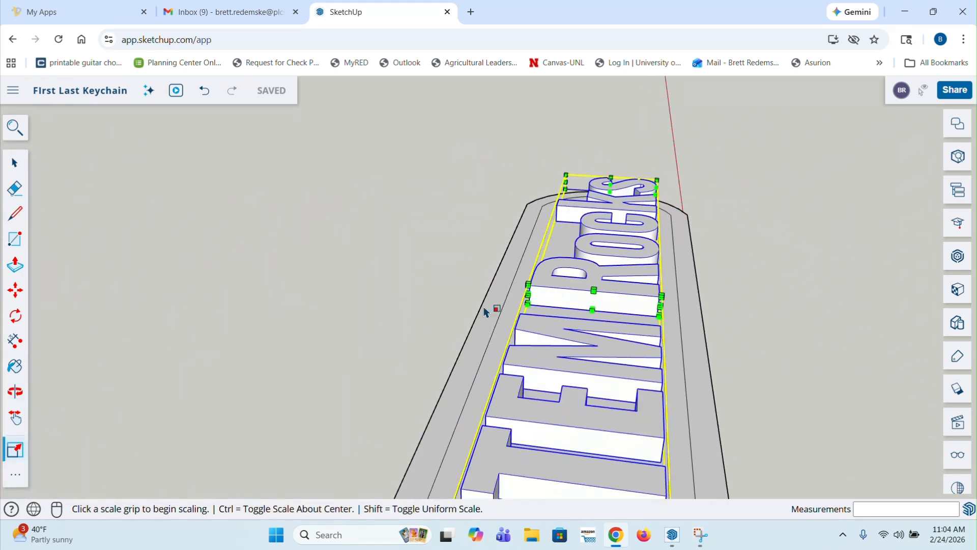
{"action": "middle_click_drag", "start_coordinate": [613, 303], "coordinate": [541, 274]}
{"action": "scroll", "coordinate": [560, 295], "scroll_direction": "up", "scroll_amount": 3}
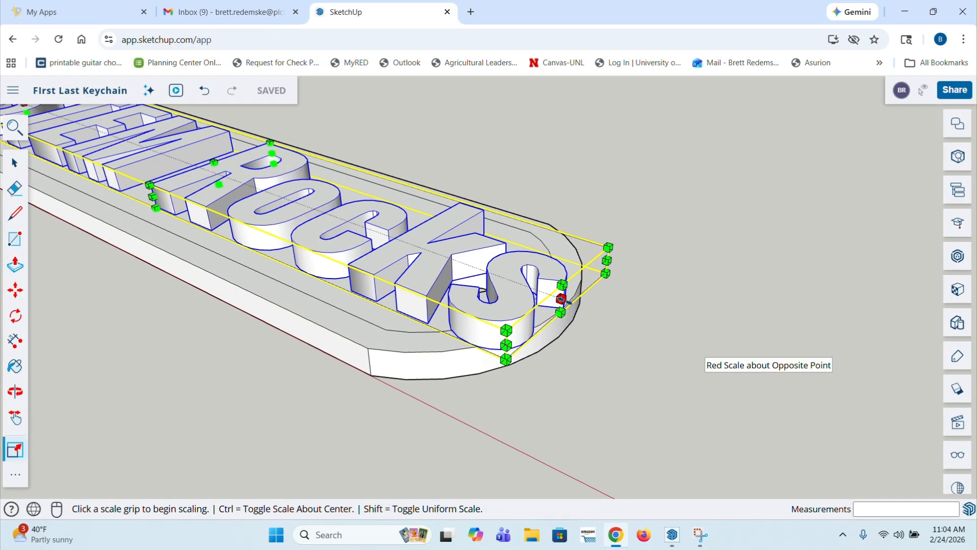
{"action": "left_click", "coordinate": [560, 299]}
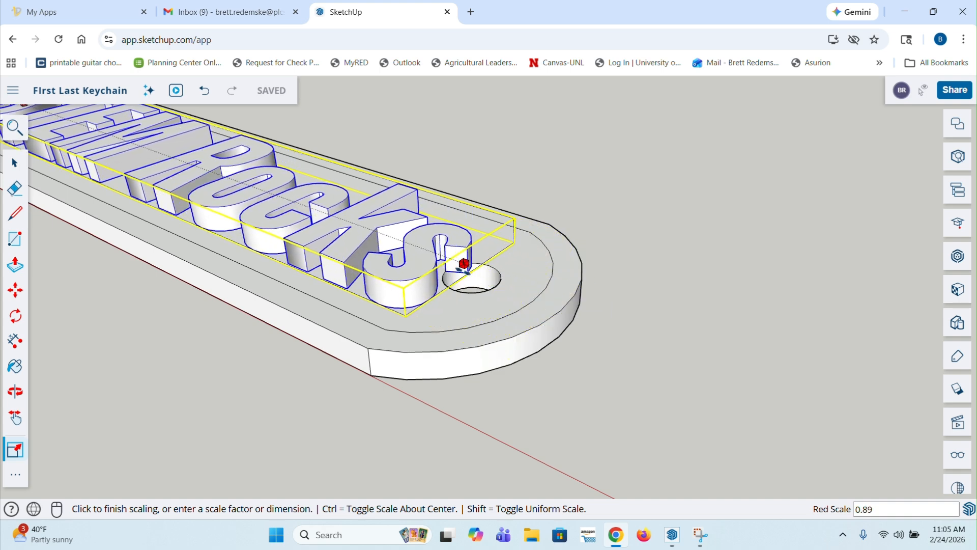
{"action": "left_click", "coordinate": [425, 249]}
Step: Examine the gap between the shortened text and the keyring hole from several angles, and deselect the text
{"action": "scroll", "coordinate": [639, 290], "scroll_direction": "down", "scroll_amount": 3}
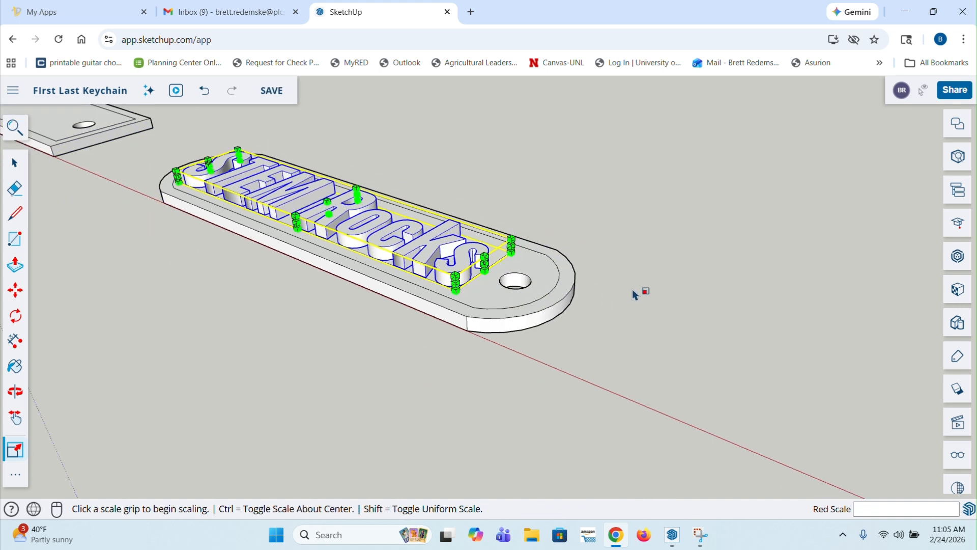
{"action": "middle_click_drag", "start_coordinate": [639, 291], "coordinate": [436, 275]}
{"action": "scroll", "coordinate": [595, 321], "scroll_direction": "up", "scroll_amount": 10}
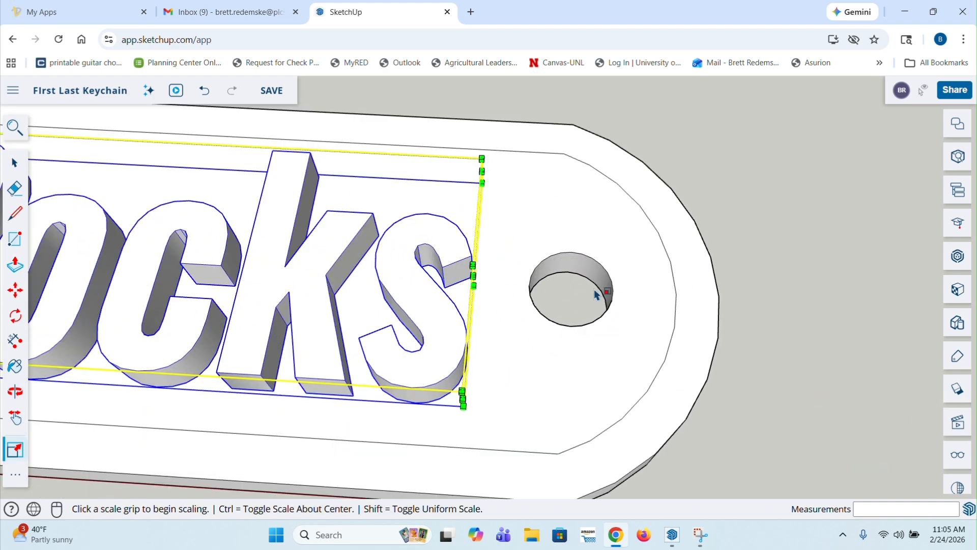
{"action": "middle_click_drag", "start_coordinate": [544, 279], "coordinate": [533, 303]}
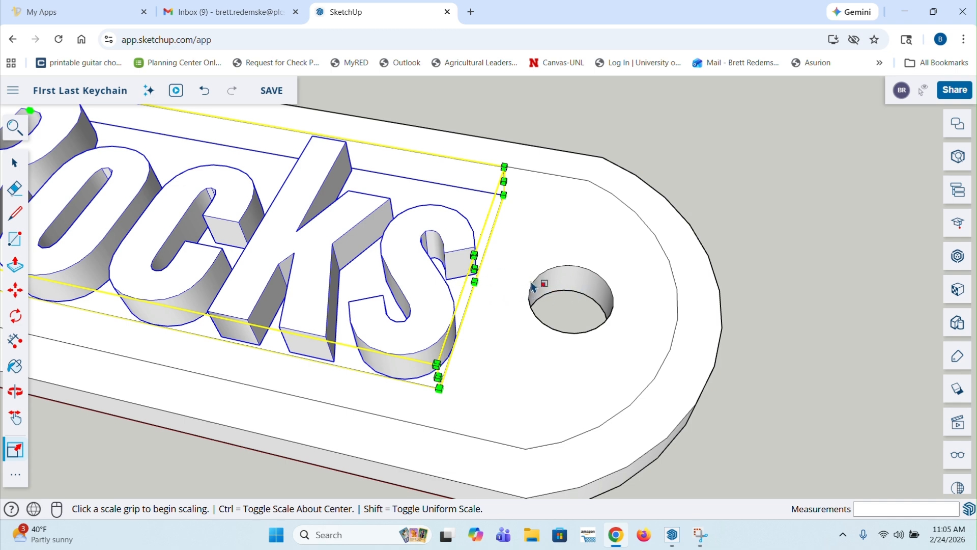
{"action": "scroll", "coordinate": [598, 300], "scroll_direction": "down", "scroll_amount": 10}
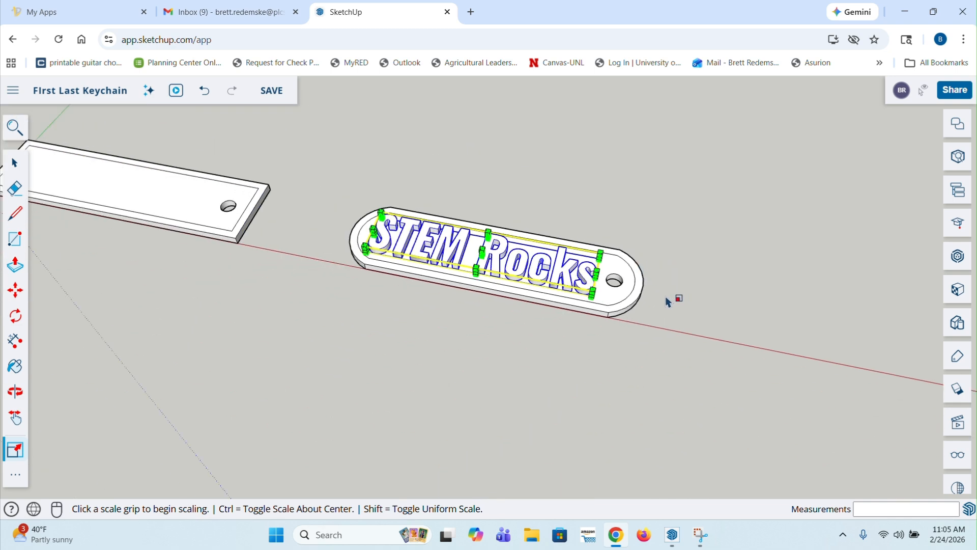
{"action": "scroll", "coordinate": [656, 299], "scroll_direction": "up", "scroll_amount": 2}
{"action": "middle_click_drag", "start_coordinate": [447, 297], "coordinate": [260, 388]}
{"action": "middle_click_drag", "start_coordinate": [472, 315], "coordinate": [636, 240]}
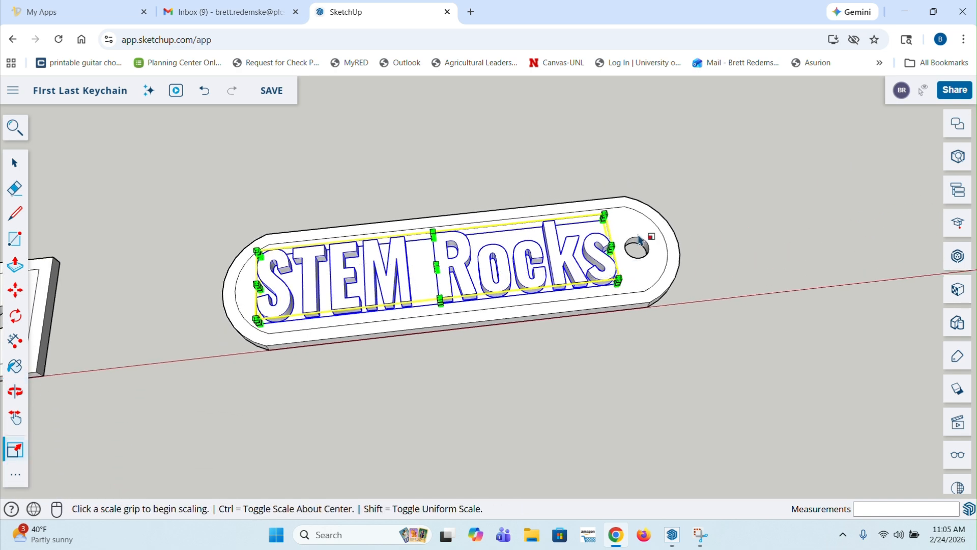
{"action": "key", "text": "space"}
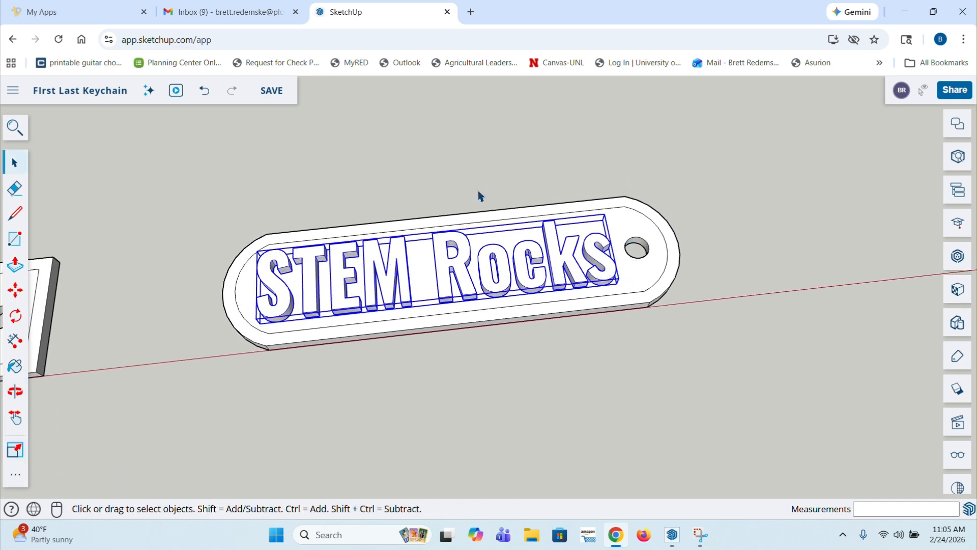
{"action": "left_click", "coordinate": [398, 196]}
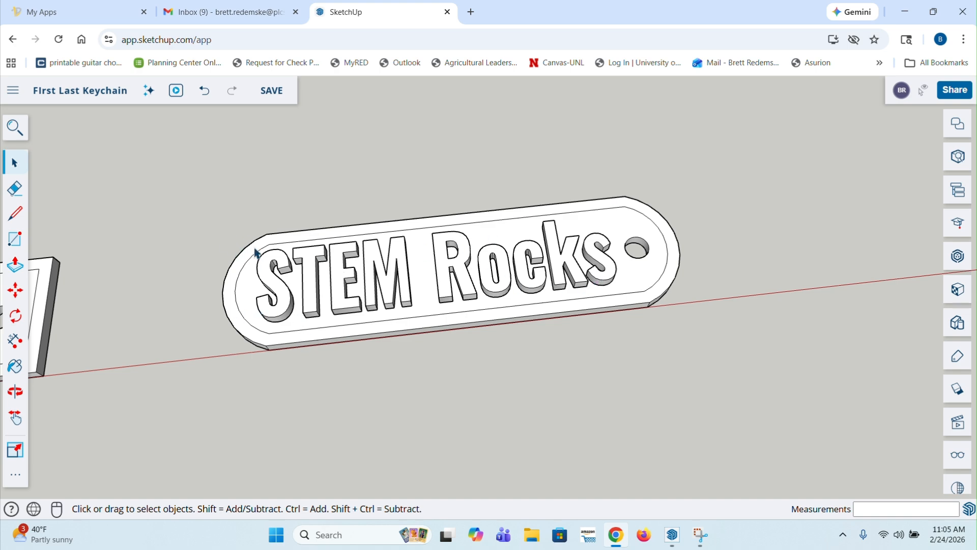
Step: Raise the border face around the top of the rounded keychain by 2 mm with Push/Pull
{"action": "scroll", "coordinate": [264, 262], "scroll_direction": "up", "scroll_amount": 2}
{"action": "middle_click_drag", "start_coordinate": [456, 362], "coordinate": [461, 224]}
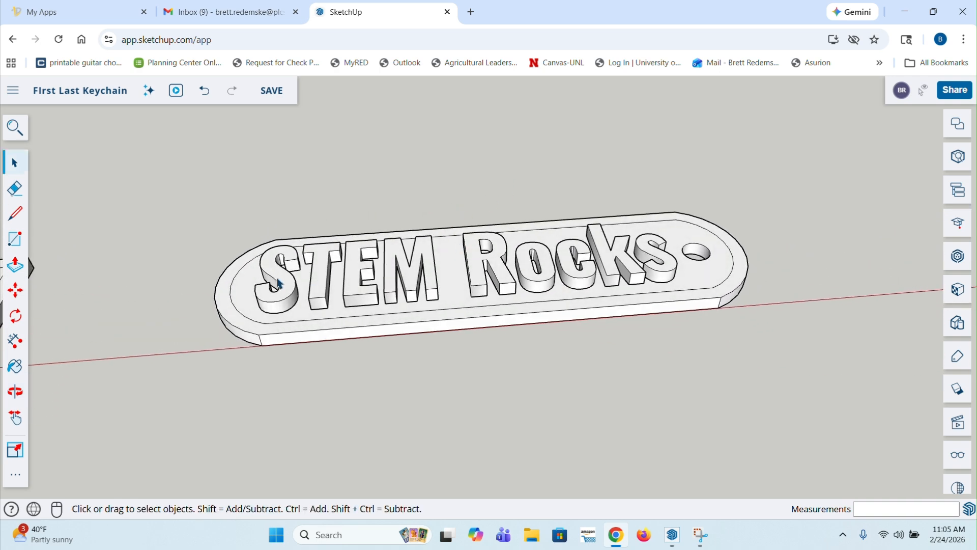
{"action": "scroll", "coordinate": [308, 340], "scroll_direction": "up", "scroll_amount": 3}
{"action": "scroll", "coordinate": [331, 351], "scroll_direction": "down", "scroll_amount": 3}
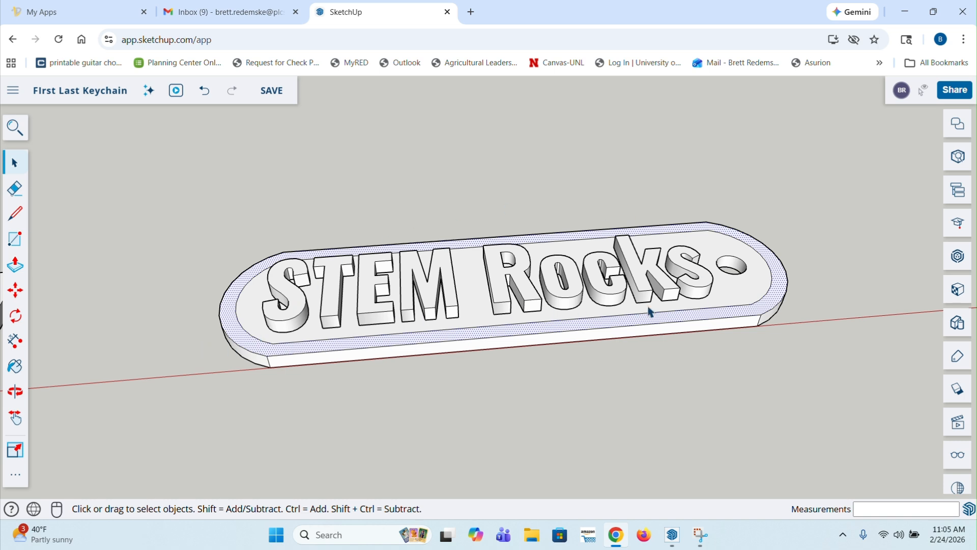
{"action": "scroll", "coordinate": [733, 270], "scroll_direction": "down", "scroll_amount": 2}
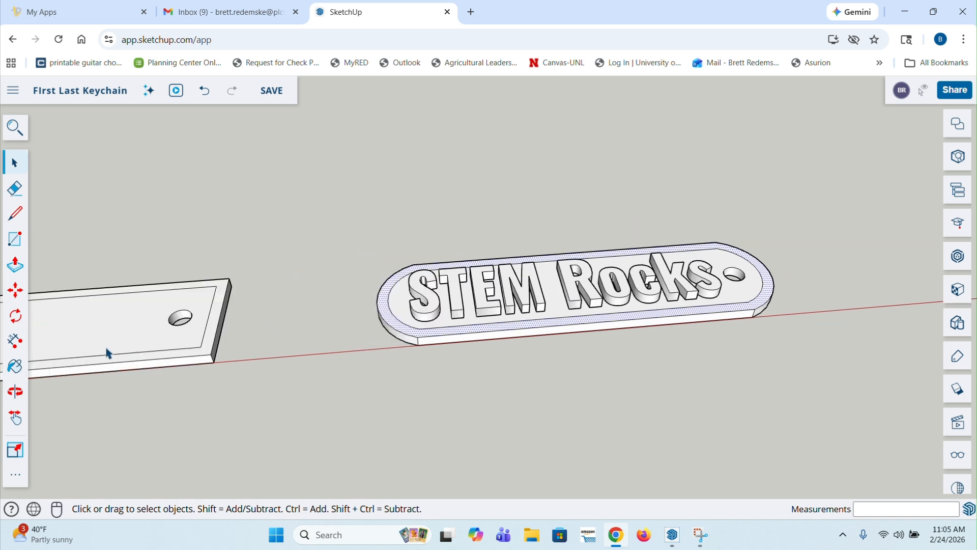
{"action": "scroll", "coordinate": [422, 308], "scroll_direction": "up", "scroll_amount": 3}
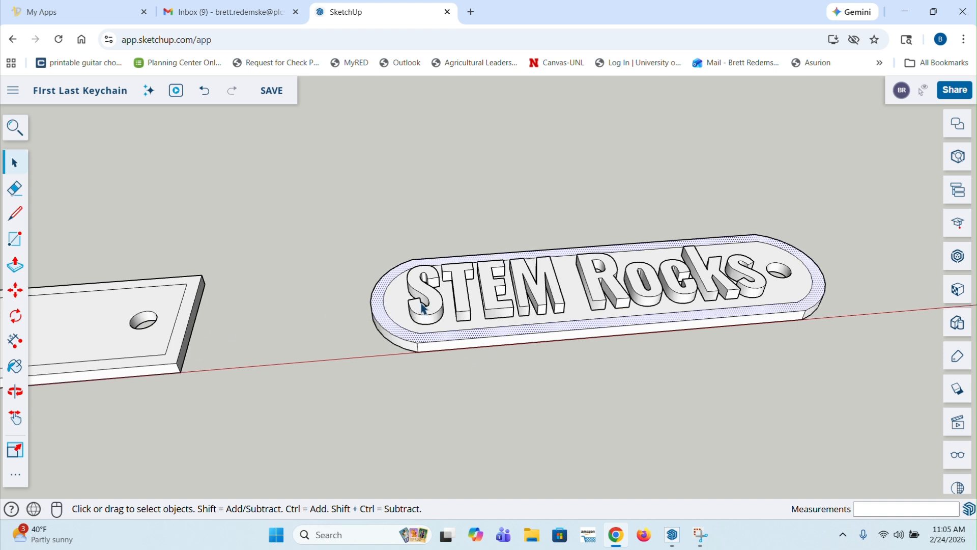
{"action": "key", "text": "p"}
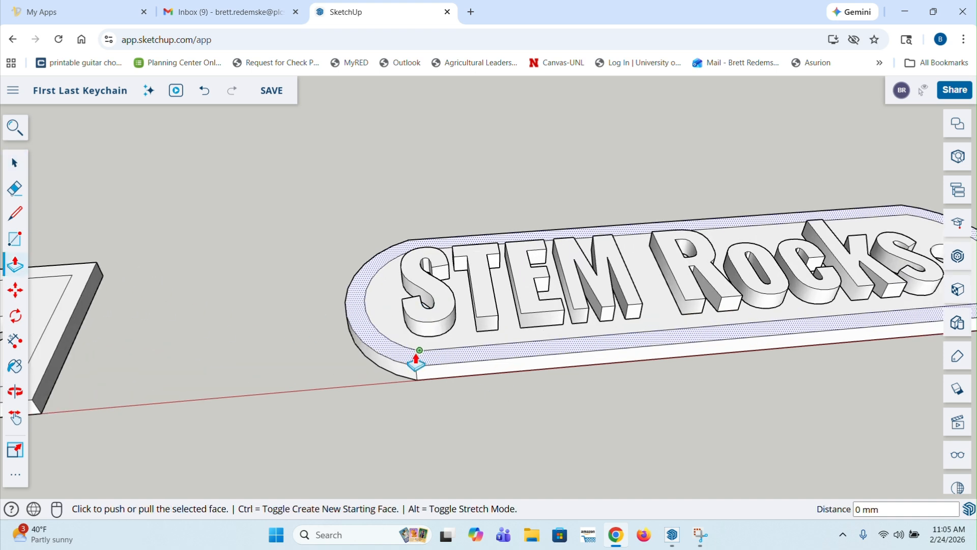
{"action": "left_click", "coordinate": [448, 364]}
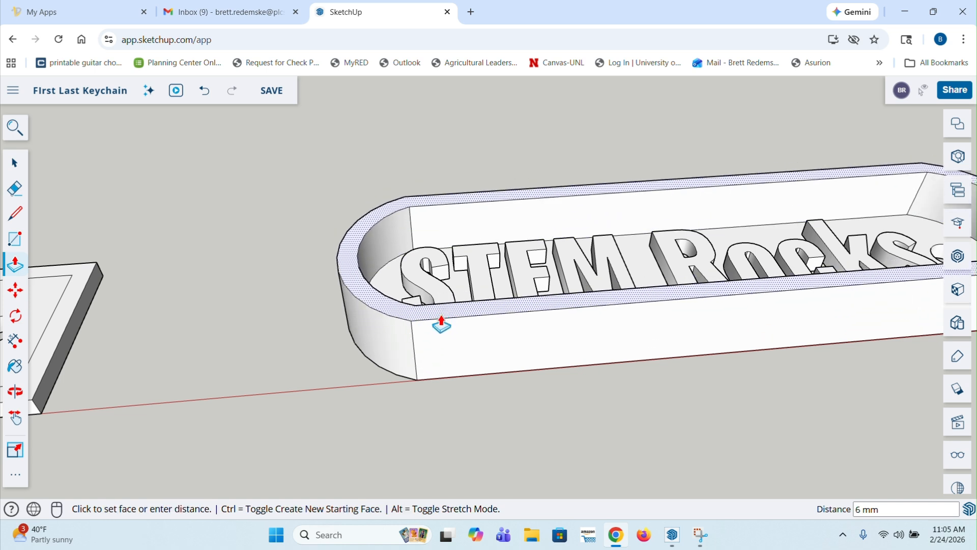
{"action": "type", "text": "2"}
{"action": "key", "text": "Return"}
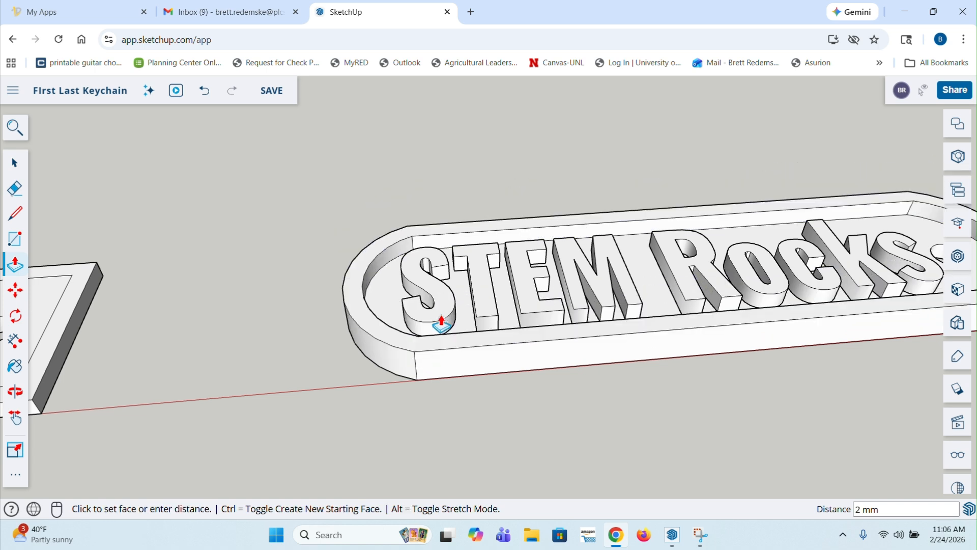
{"action": "key", "text": "space"}
Step: Save the model with the raised border on the rounded keychain
{"action": "middle_click_drag", "start_coordinate": [515, 381], "coordinate": [324, 201]}
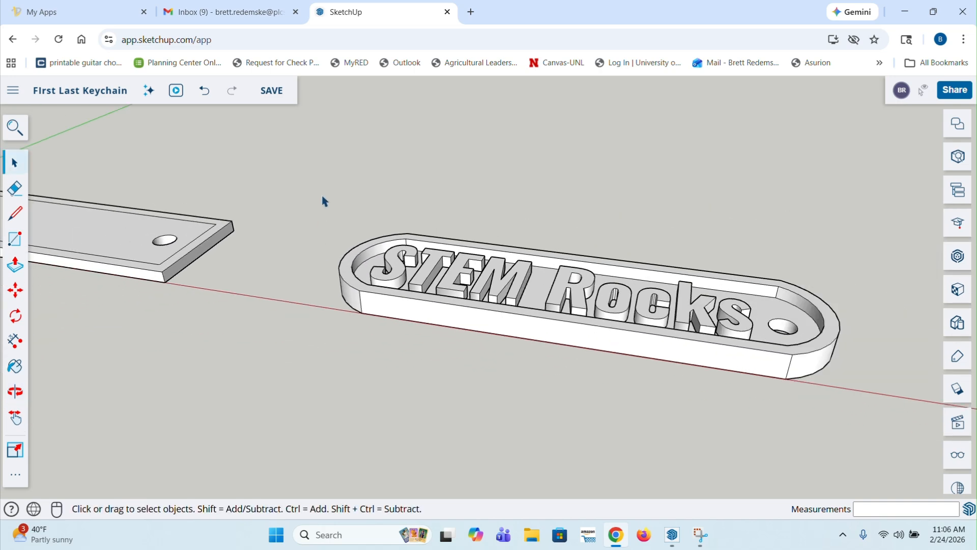
{"action": "left_click", "coordinate": [264, 99]}
{"action": "scroll", "coordinate": [280, 253], "scroll_direction": "down", "scroll_amount": 3}
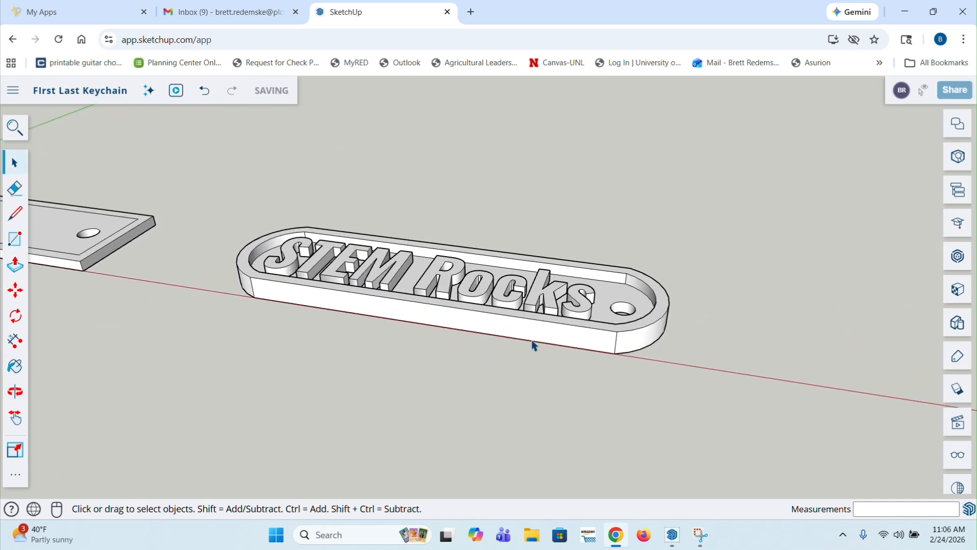
{"action": "mouse_move", "coordinate": [533, 344]}
{"action": "middle_mouse_down"}
{"action": "mouse_move", "coordinate": [521, 356]}
{"action": "mouse_move", "coordinate": [593, 436]}
{"action": "mouse_move", "coordinate": [472, 290]}
{"action": "mouse_move", "coordinate": [444, 237]}
{"action": "mouse_move", "coordinate": [524, 356]}
{"action": "middle_mouse_up"}
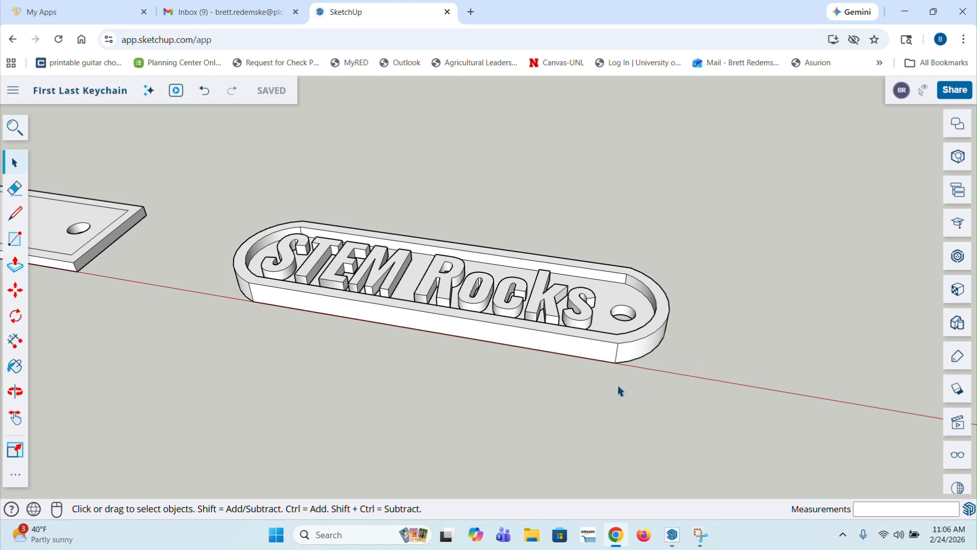
Step: Raise the border face of the rectangular keychain by 2 mm with Push/Pull
{"action": "middle_click_drag", "start_coordinate": [620, 391], "coordinate": [696, 364]}
{"action": "scroll", "coordinate": [734, 297], "scroll_direction": "down", "scroll_amount": 3}
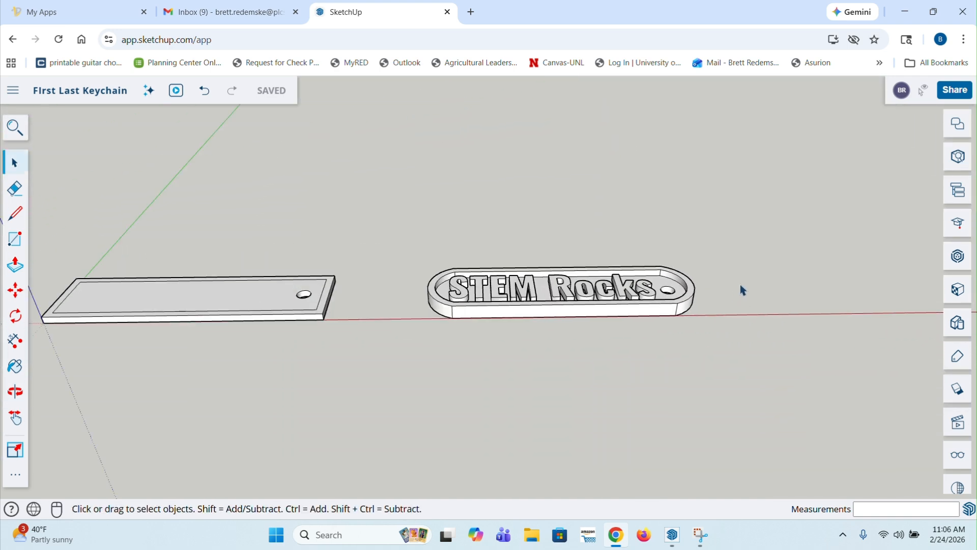
{"action": "scroll", "coordinate": [131, 298], "scroll_direction": "up", "scroll_amount": 2}
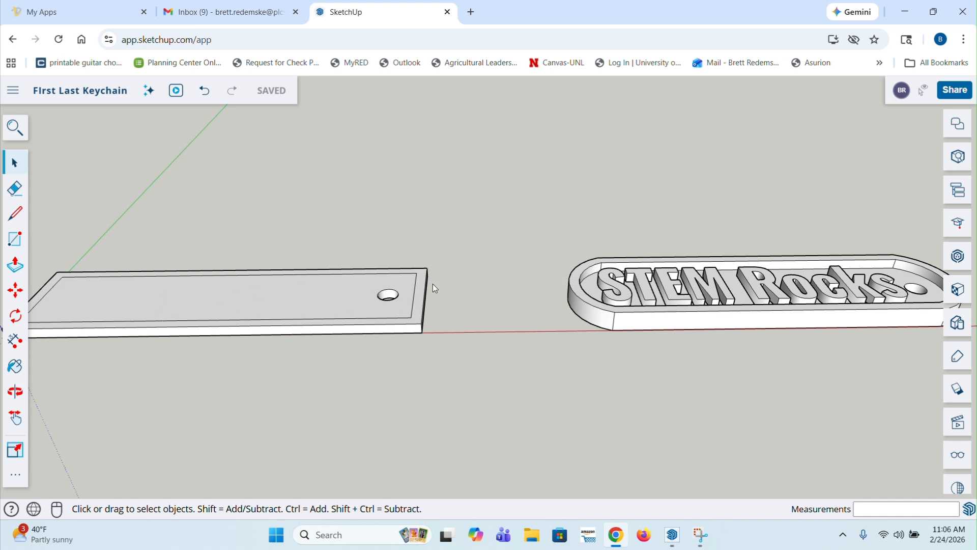
{"action": "key", "text": "p"}
{"action": "left_click", "coordinate": [420, 294]}
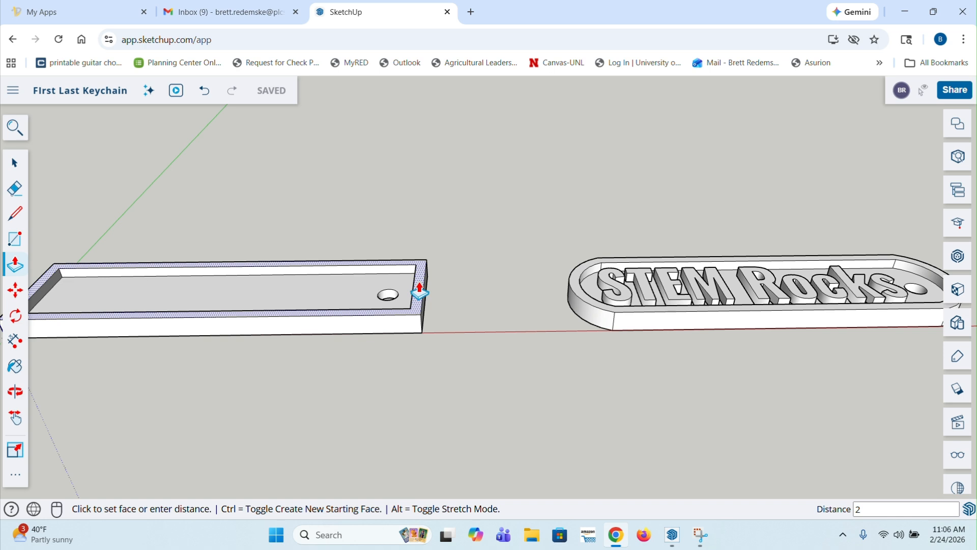
{"action": "key", "text": "Return"}
{"action": "key", "text": "space"}
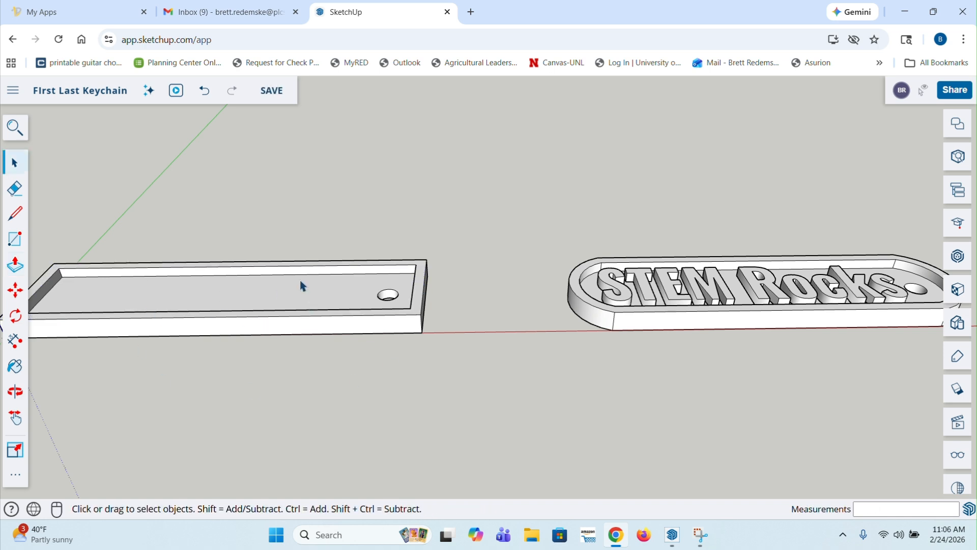
Step: Select the rounded keychain's entire connected body, without the text, and make it a group
{"action": "scroll", "coordinate": [240, 298], "scroll_direction": "down", "scroll_amount": 3}
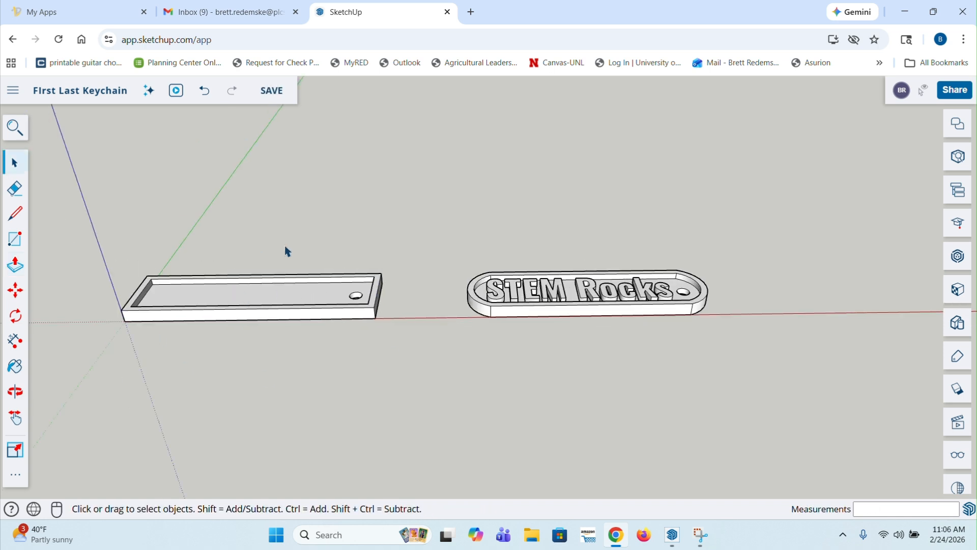
{"action": "scroll", "coordinate": [643, 305], "scroll_direction": "up", "scroll_amount": 2}
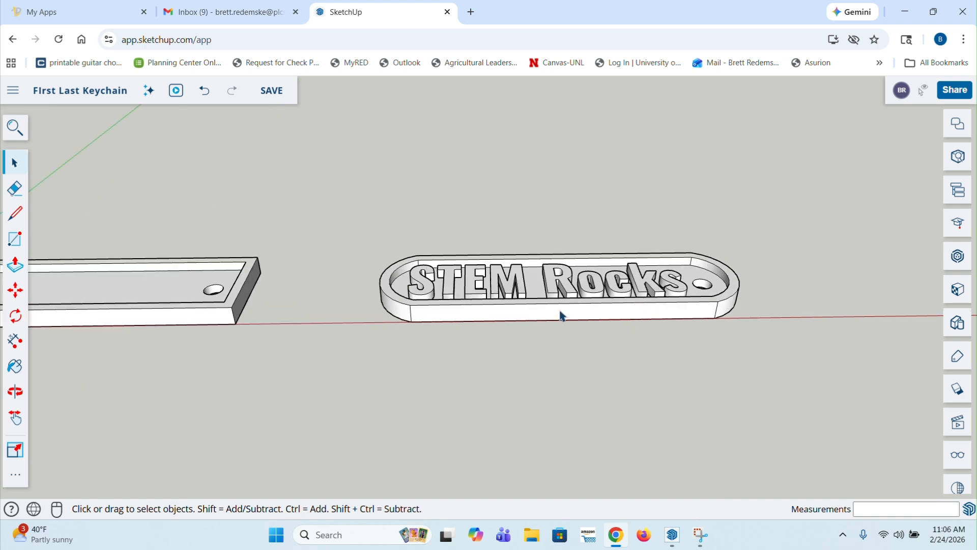
{"action": "left_click", "coordinate": [561, 314]}
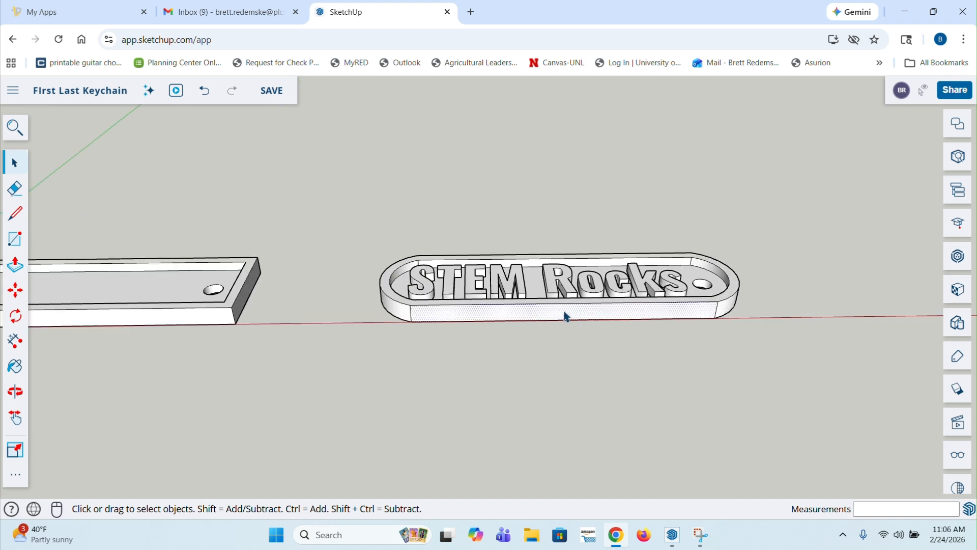
{"action": "triple_click", "coordinate": [564, 311]}
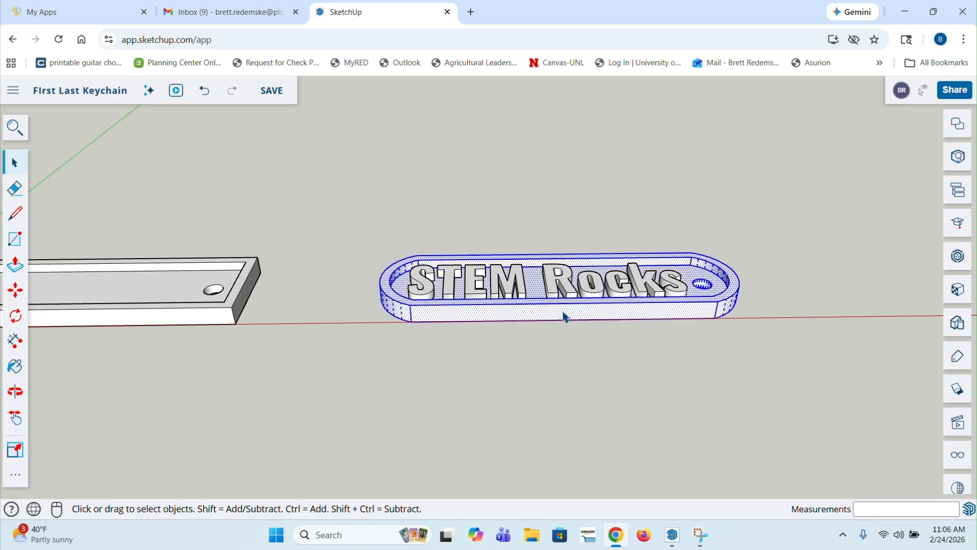
{"action": "middle_click_drag", "start_coordinate": [413, 295], "coordinate": [441, 321]}
{"action": "right_click", "coordinate": [440, 321]}
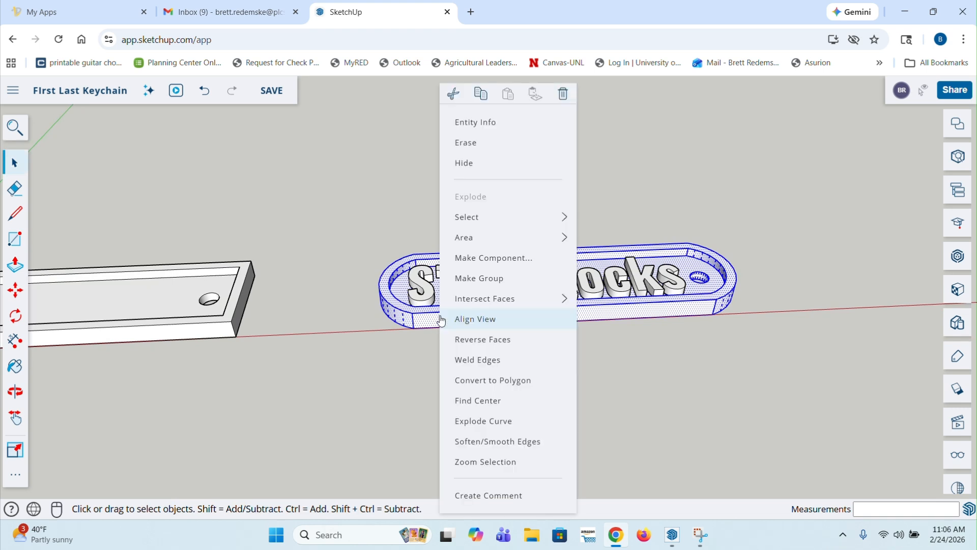
{"action": "left_click", "coordinate": [517, 285]}
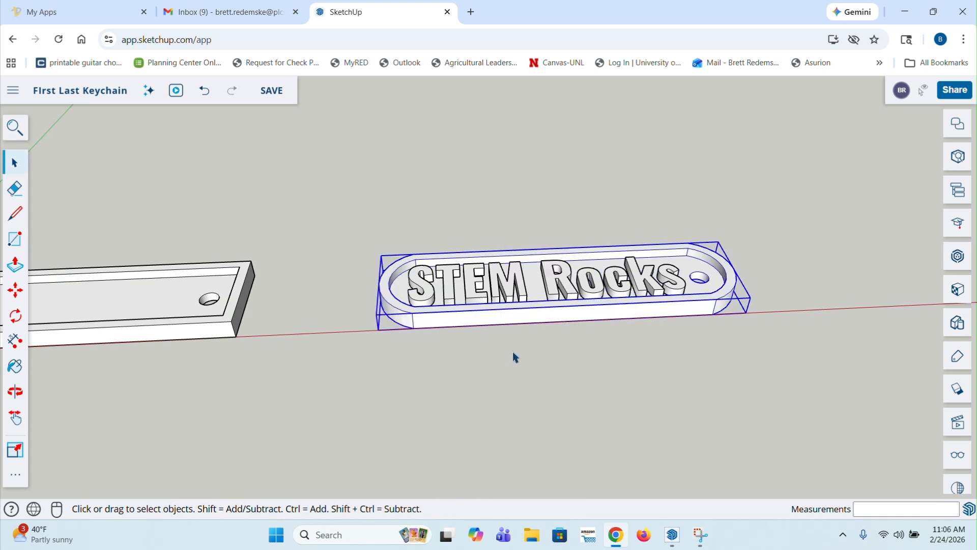
Step: Add the "STEM Rocks" 3D text to the selected rounded keychain body and make both into one group
{"action": "middle_click_drag", "start_coordinate": [620, 375], "coordinate": [564, 350]}
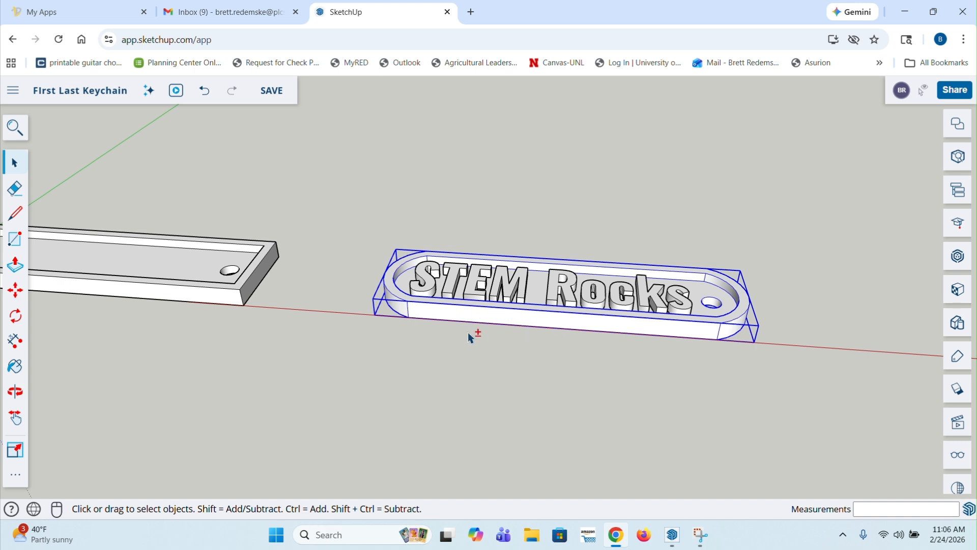
{"action": "left_click", "coordinate": [473, 289], "text": "shift"}
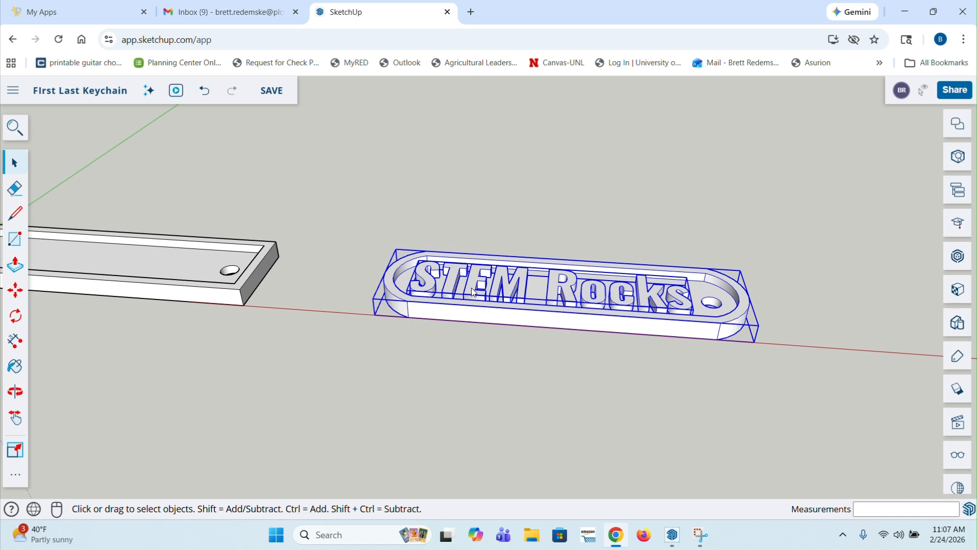
{"action": "right_click", "coordinate": [470, 291]}
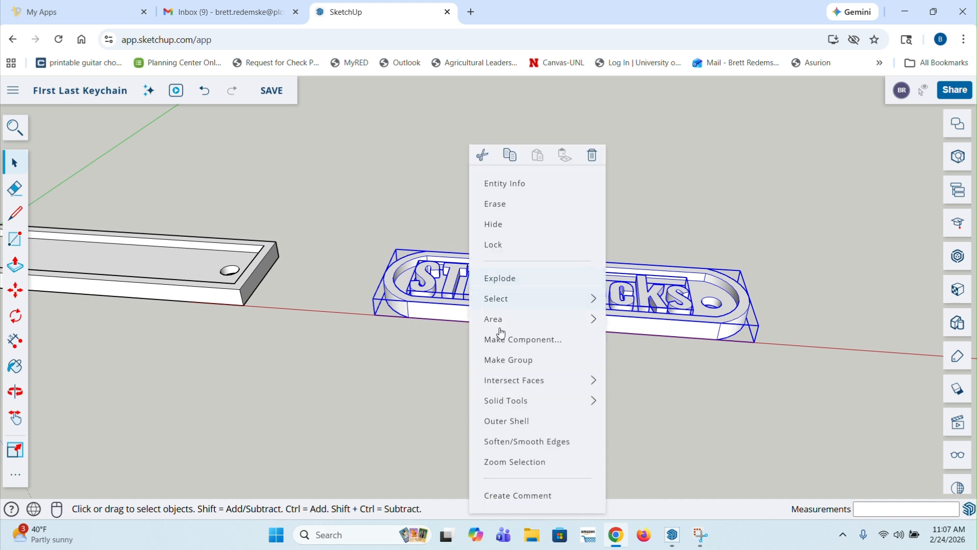
{"action": "left_click", "coordinate": [513, 359]}
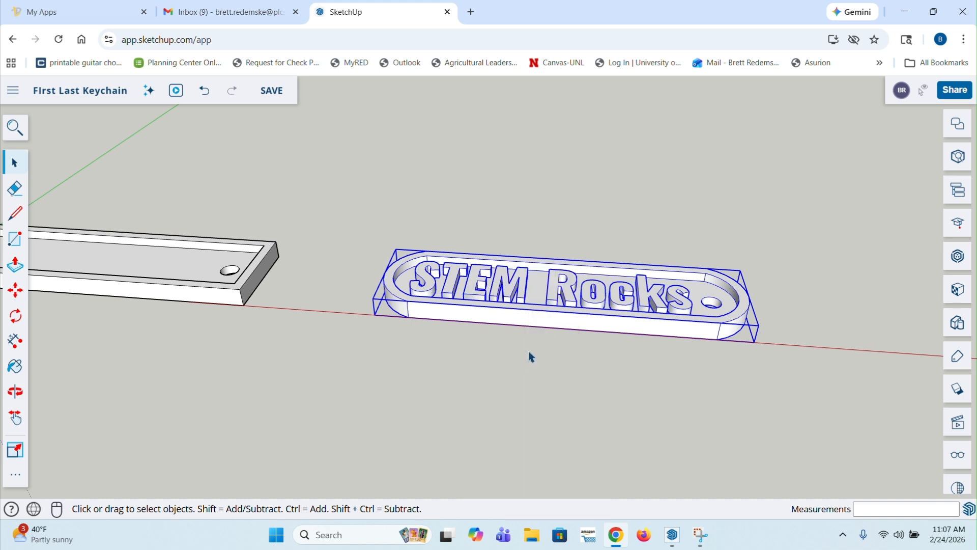
{"action": "left_click", "coordinate": [529, 355]}
{"action": "left_click", "coordinate": [479, 309]}
Step: Save the model with the rounded keychain and its text grouped together
{"action": "key", "text": "o"}
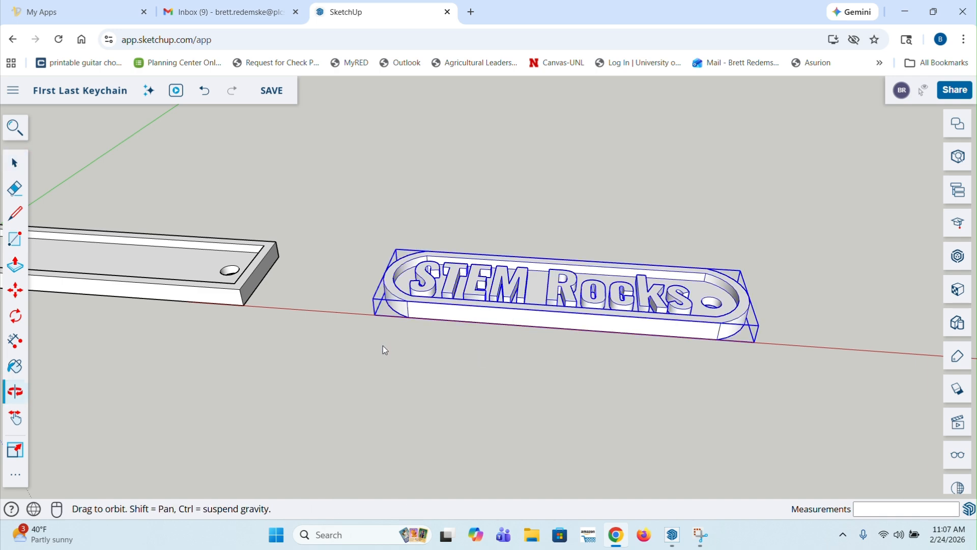
{"action": "left_click_drag", "start_coordinate": [382, 348], "coordinate": [432, 355]}
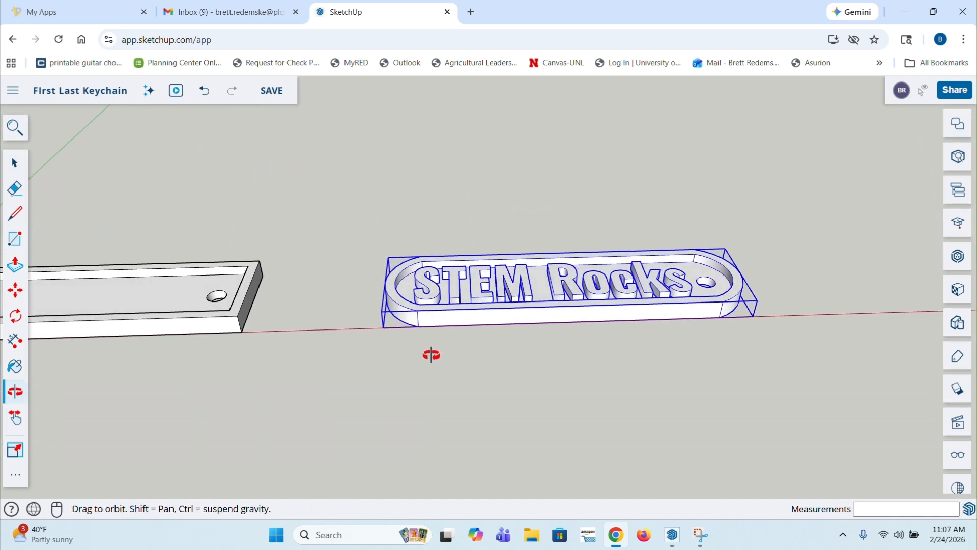
{"action": "middle_click_drag", "start_coordinate": [432, 355], "coordinate": [443, 360]}
{"action": "scroll", "coordinate": [620, 361], "scroll_direction": "down", "scroll_amount": 3}
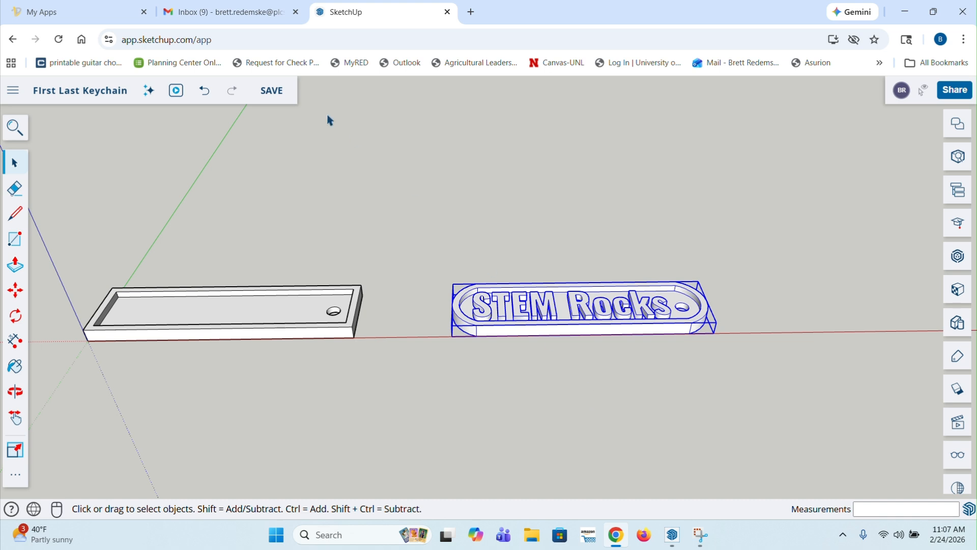
{"action": "left_click", "coordinate": [270, 93]}
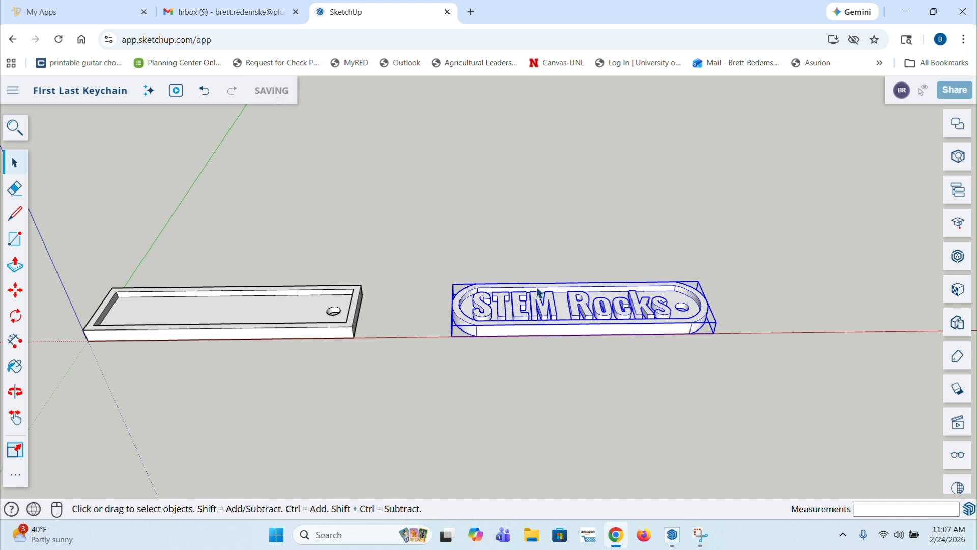
Step: Select the entire blank rectangular keychain and delete it, keeping only the rounded "STEM Rocks" keychain
{"action": "scroll", "coordinate": [538, 292], "scroll_direction": "down", "scroll_amount": 3}
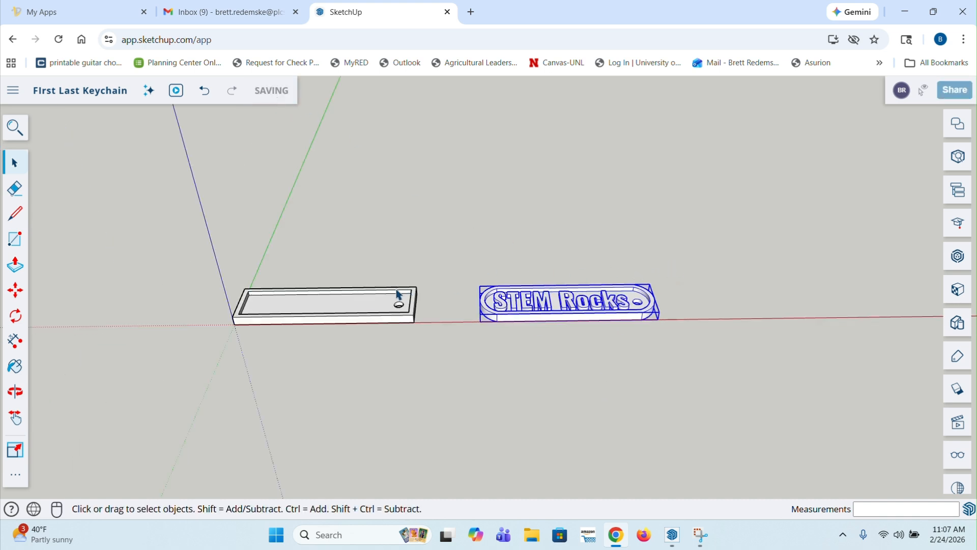
{"action": "scroll", "coordinate": [562, 321], "scroll_direction": "up", "scroll_amount": 2}
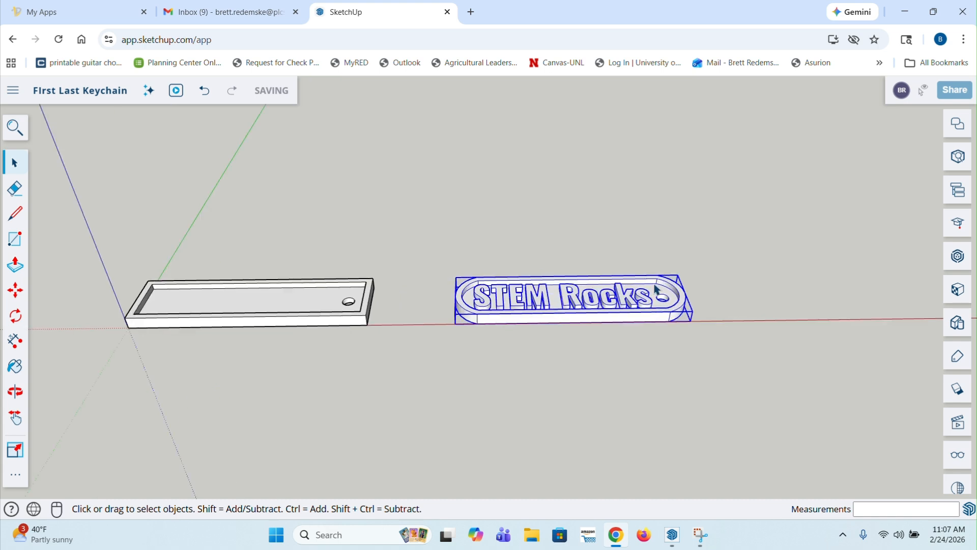
{"action": "scroll", "coordinate": [697, 298], "scroll_direction": "down", "scroll_amount": 1}
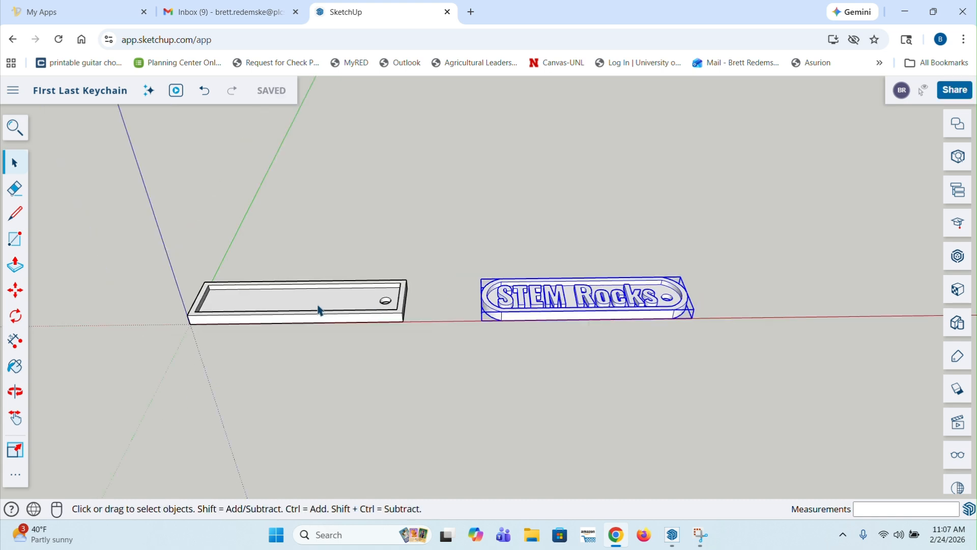
{"action": "left_click", "coordinate": [428, 339]}
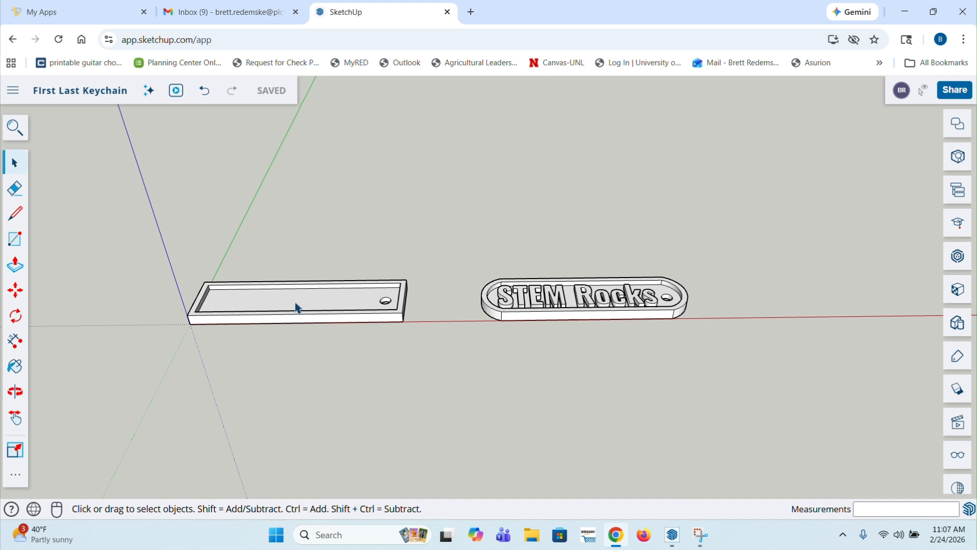
{"action": "left_click", "coordinate": [296, 307]}
{"action": "left_click", "coordinate": [403, 241]}
{"action": "left_click_drag", "start_coordinate": [138, 243], "coordinate": [442, 359]}
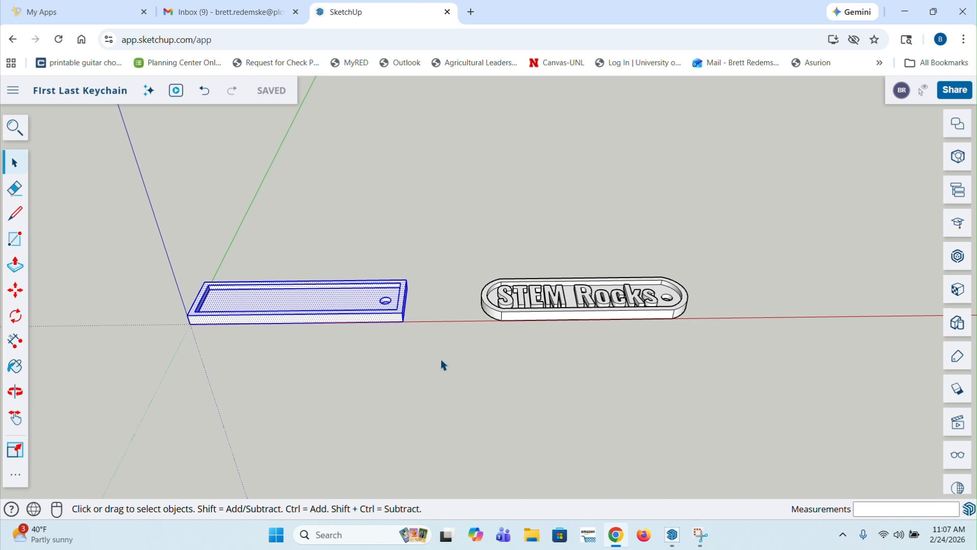
{"action": "key", "text": "Delete"}
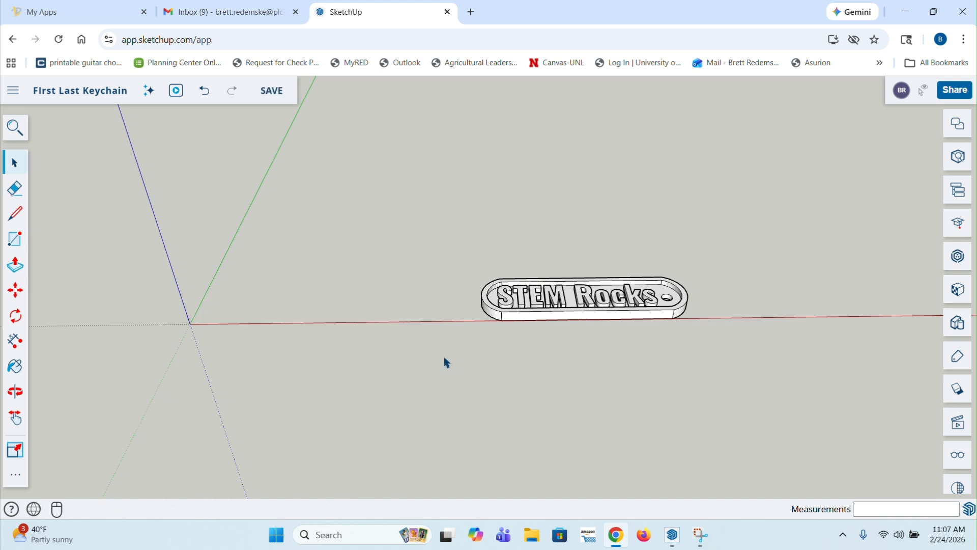
Step: Move the grouped rounded keychain along the red axis to the origin, adjusting its placement with a second move of about 6 mm
{"action": "left_click", "coordinate": [517, 316]}
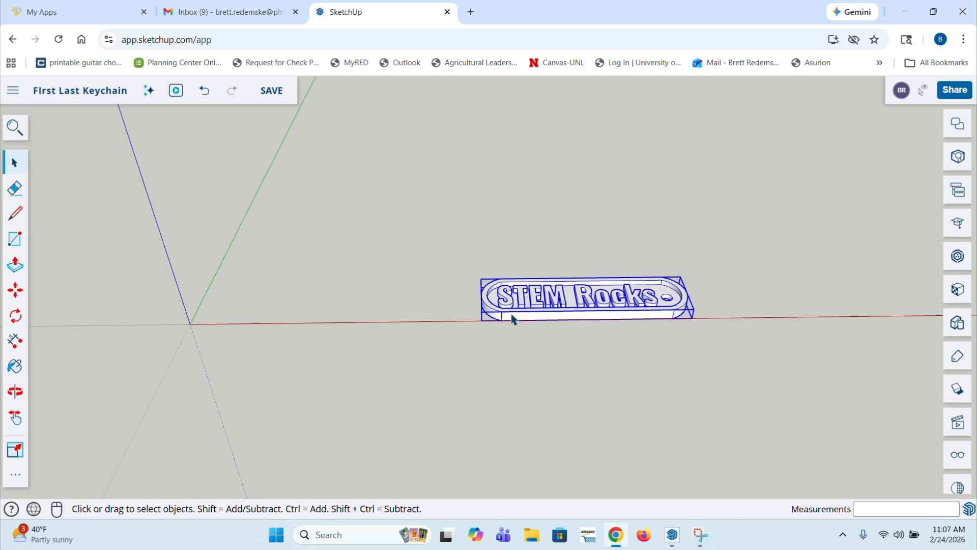
{"action": "key", "text": "m"}
{"action": "left_click", "coordinate": [511, 316]}
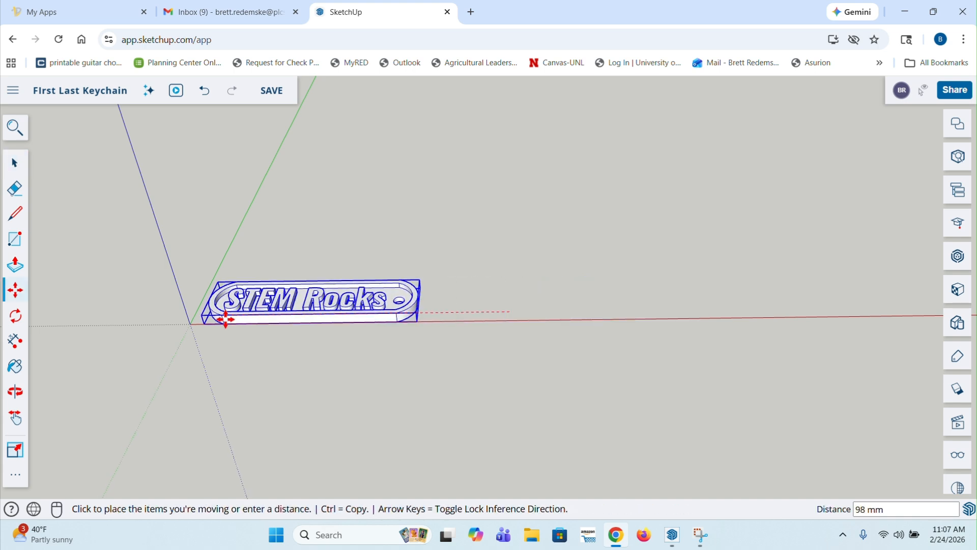
{"action": "left_click", "coordinate": [214, 320]}
{"action": "left_click", "coordinate": [221, 325]}
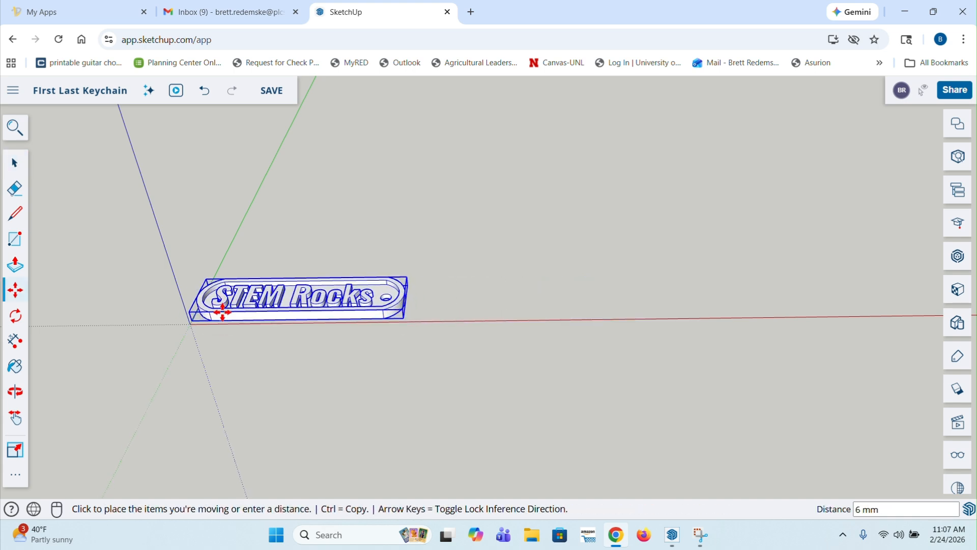
{"action": "left_click", "coordinate": [218, 312]}
{"action": "key", "text": "space"}
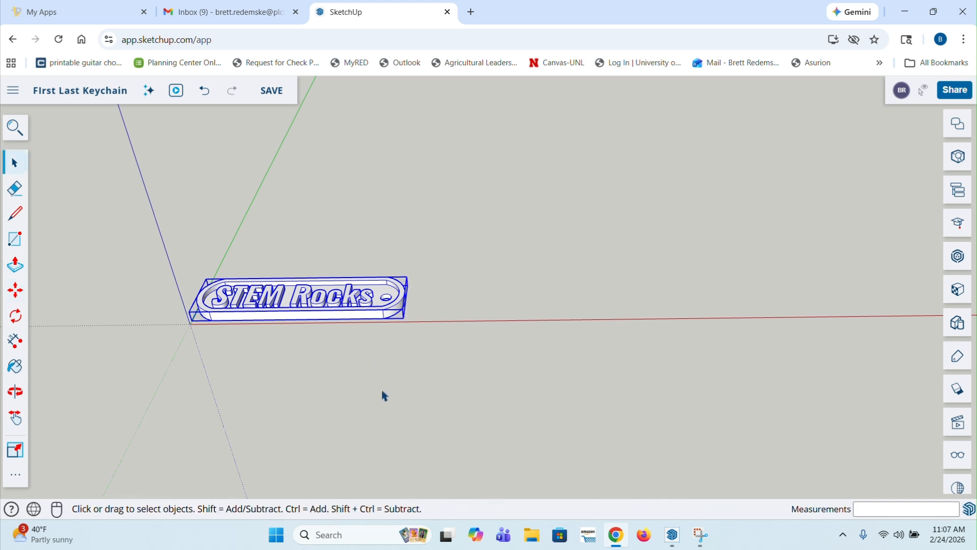
Step: Save the model with the single rounded keychain at the origin and clear the selection
{"action": "scroll", "coordinate": [500, 289], "scroll_direction": "down", "scroll_amount": 5}
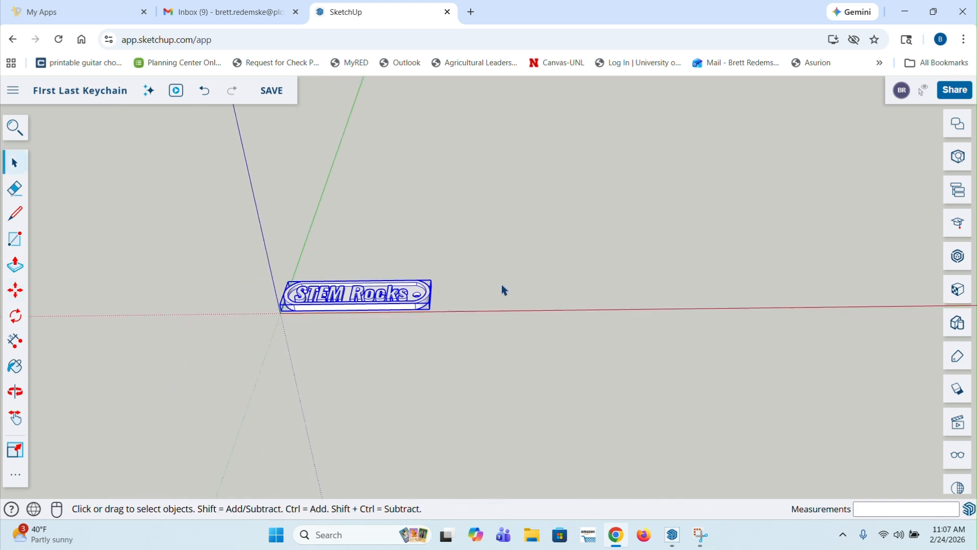
{"action": "scroll", "coordinate": [340, 283], "scroll_direction": "up", "scroll_amount": 6}
{"action": "scroll", "coordinate": [426, 282], "scroll_direction": "up", "scroll_amount": 2}
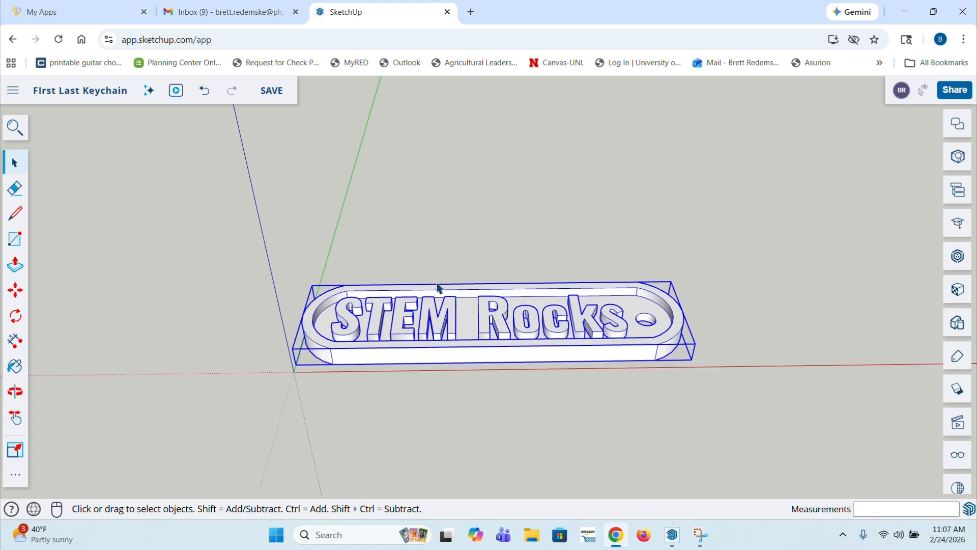
{"action": "left_click", "coordinate": [265, 99]}
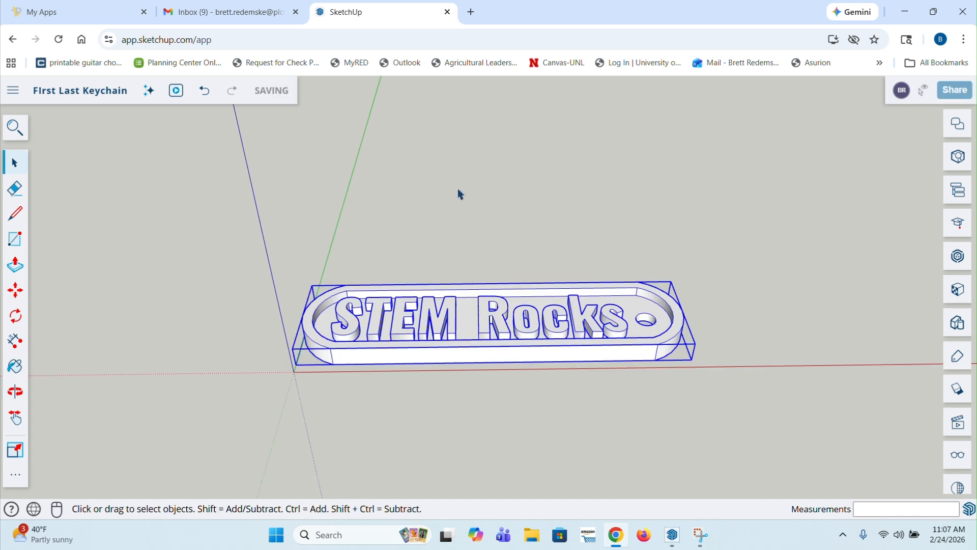
{"action": "left_click", "coordinate": [464, 216]}
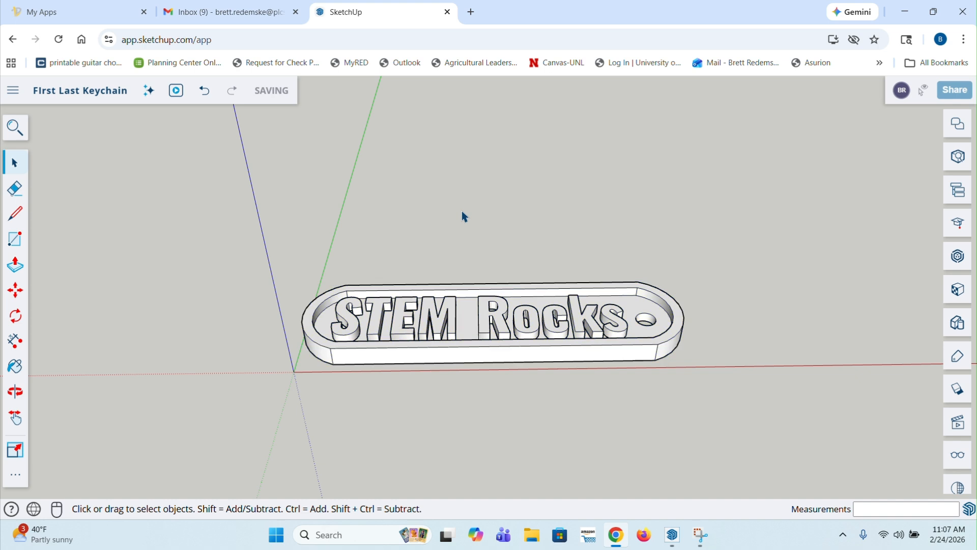
Step: Inspect the finished "STEM Rocks" keychain from several angles, selecting it to check that body and text form one group
{"action": "left_click", "coordinate": [465, 304]}
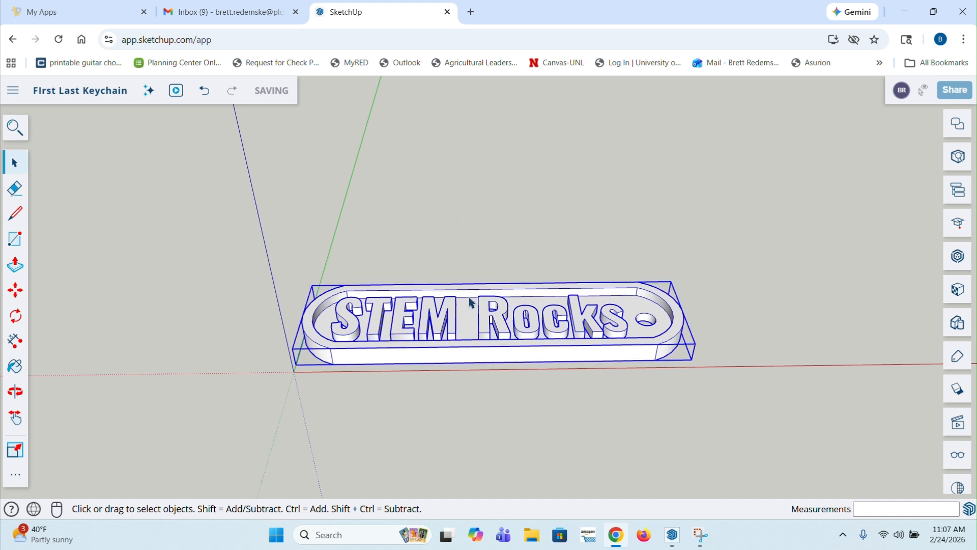
{"action": "left_click", "coordinate": [404, 237]}
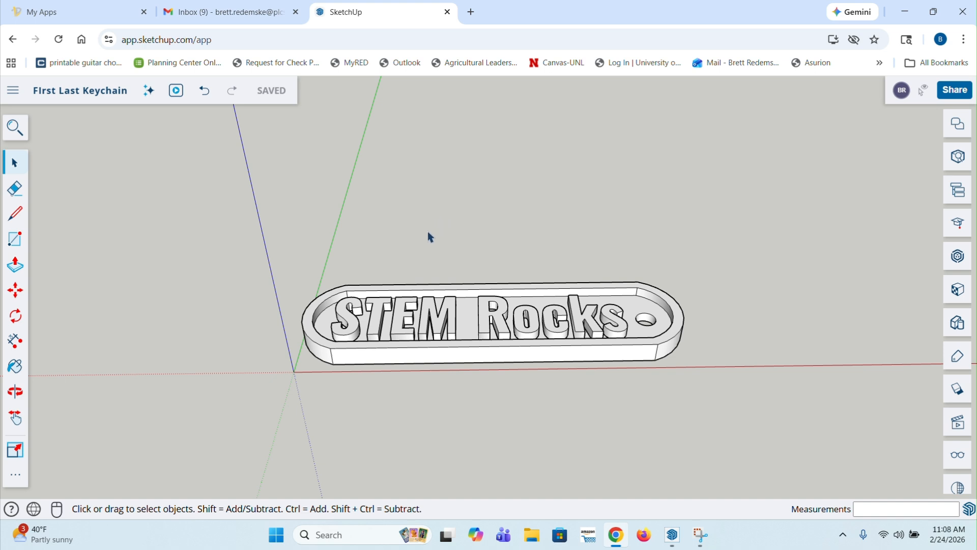
{"action": "scroll", "coordinate": [457, 332], "scroll_direction": "down", "scroll_amount": 2}
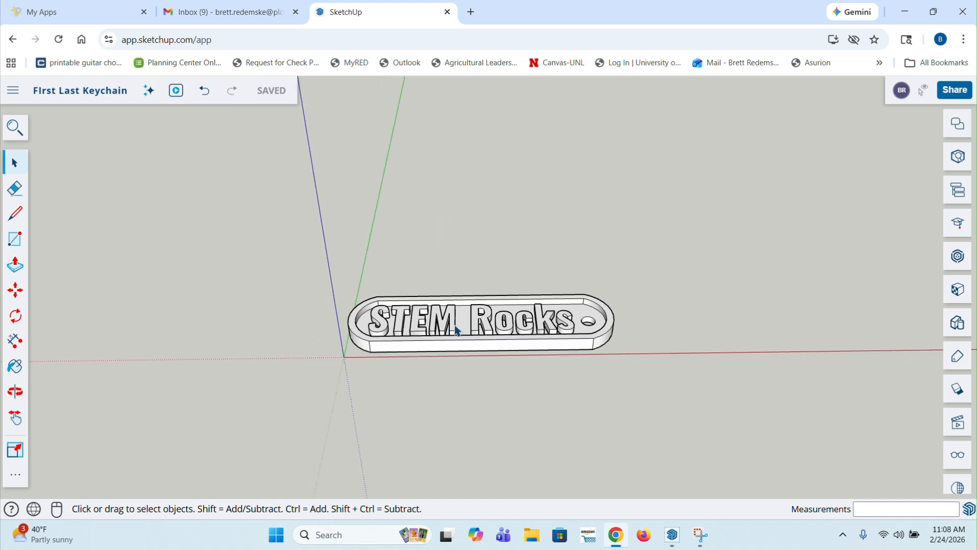
{"action": "left_click", "coordinate": [520, 333]}
{"action": "middle_click_drag", "start_coordinate": [606, 344], "coordinate": [571, 389]}
{"action": "scroll", "coordinate": [489, 321], "scroll_direction": "up", "scroll_amount": 1}
{"action": "scroll", "coordinate": [488, 320], "scroll_direction": "up", "scroll_amount": 2}
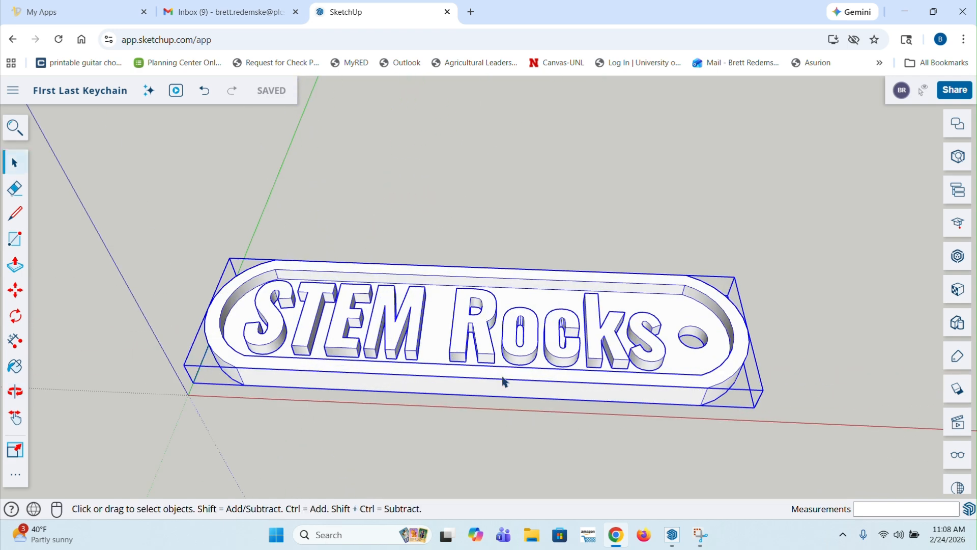
{"action": "middle_click_drag", "start_coordinate": [502, 382], "coordinate": [435, 206]}
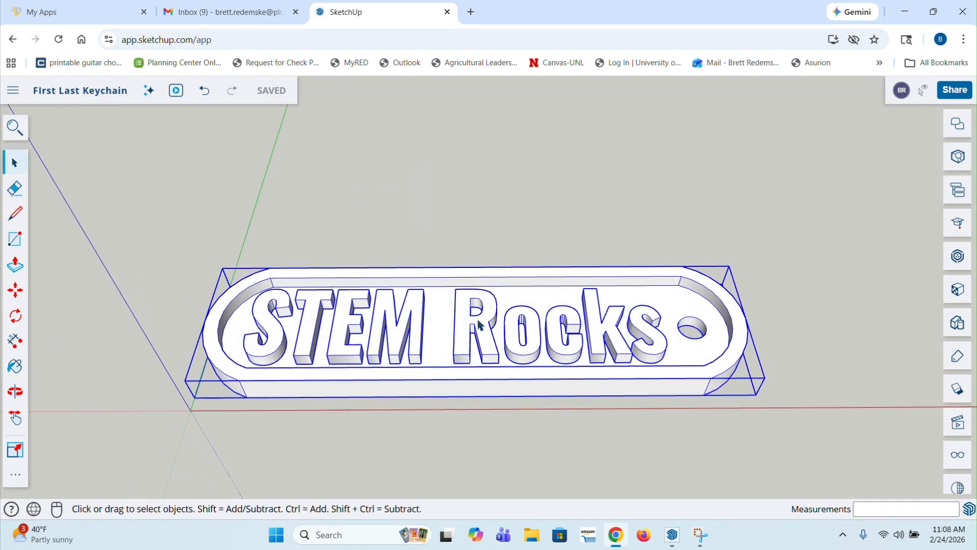
{"action": "left_click", "coordinate": [444, 220]}
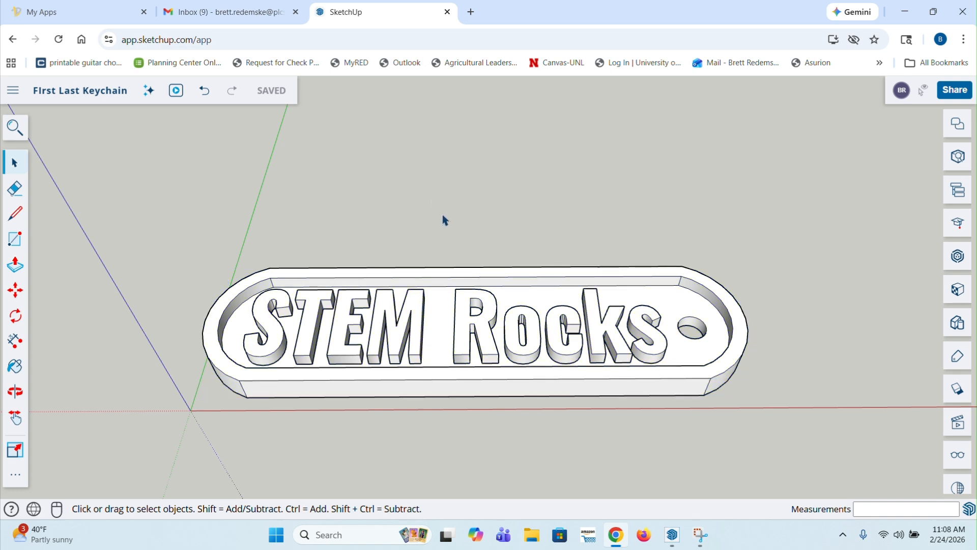